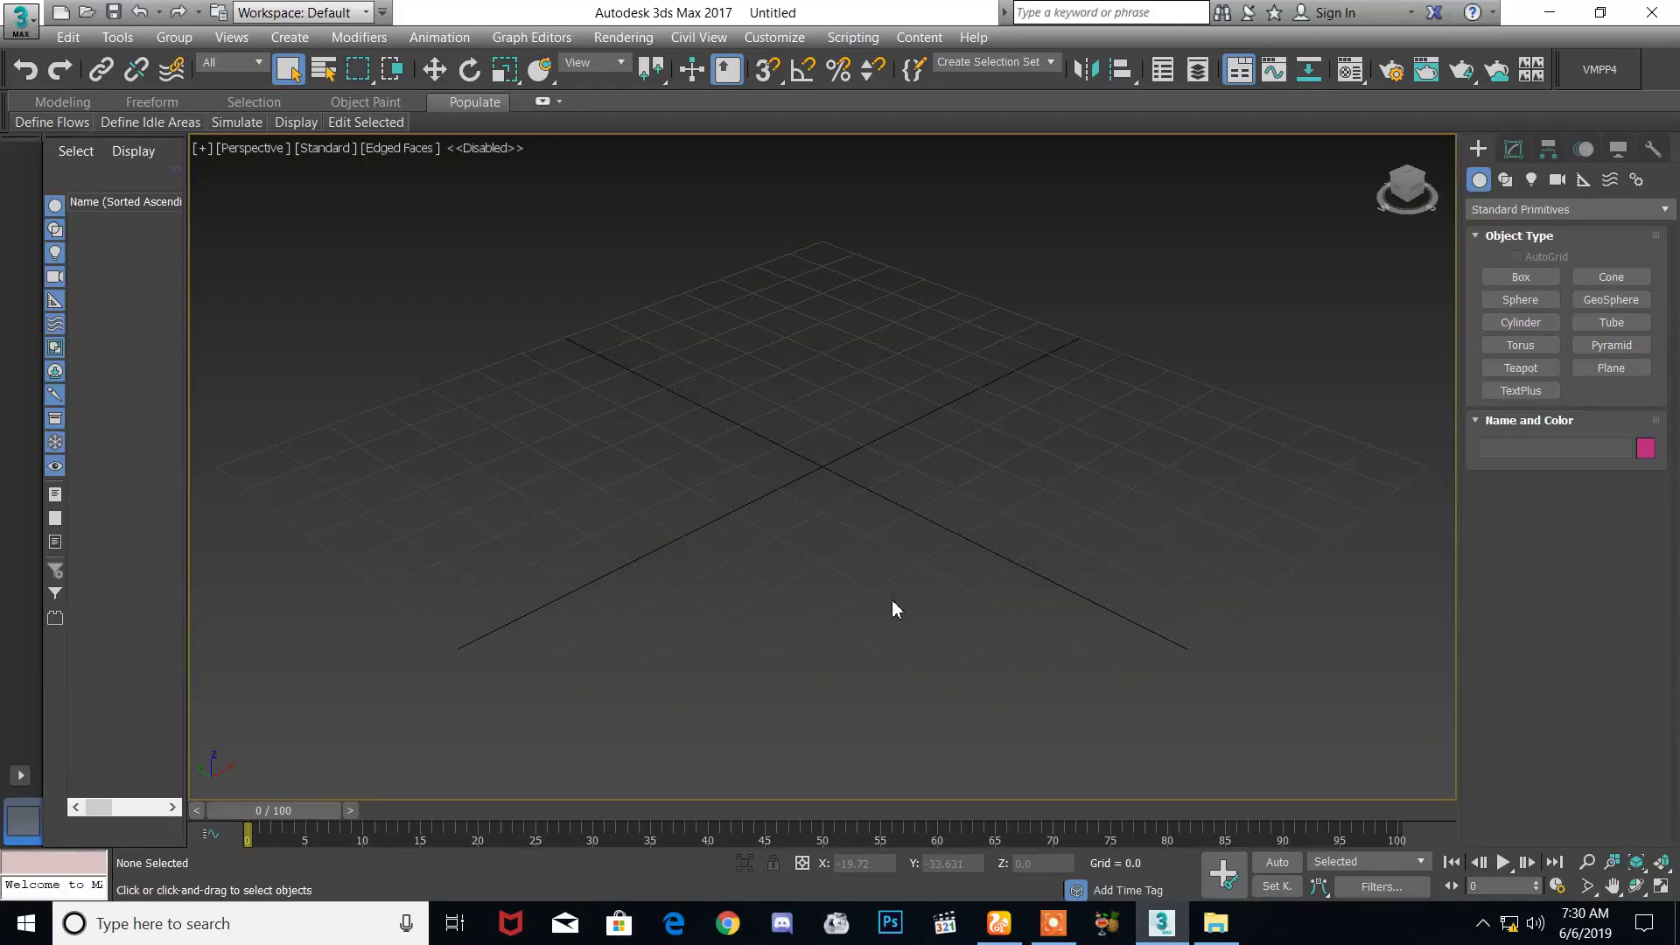
Step: Look through the empty Modifier List in the Modify panel, then close it
{"action": "left_click", "coordinate": [1514, 151]}
{"action": "left_click", "coordinate": [1533, 210]}
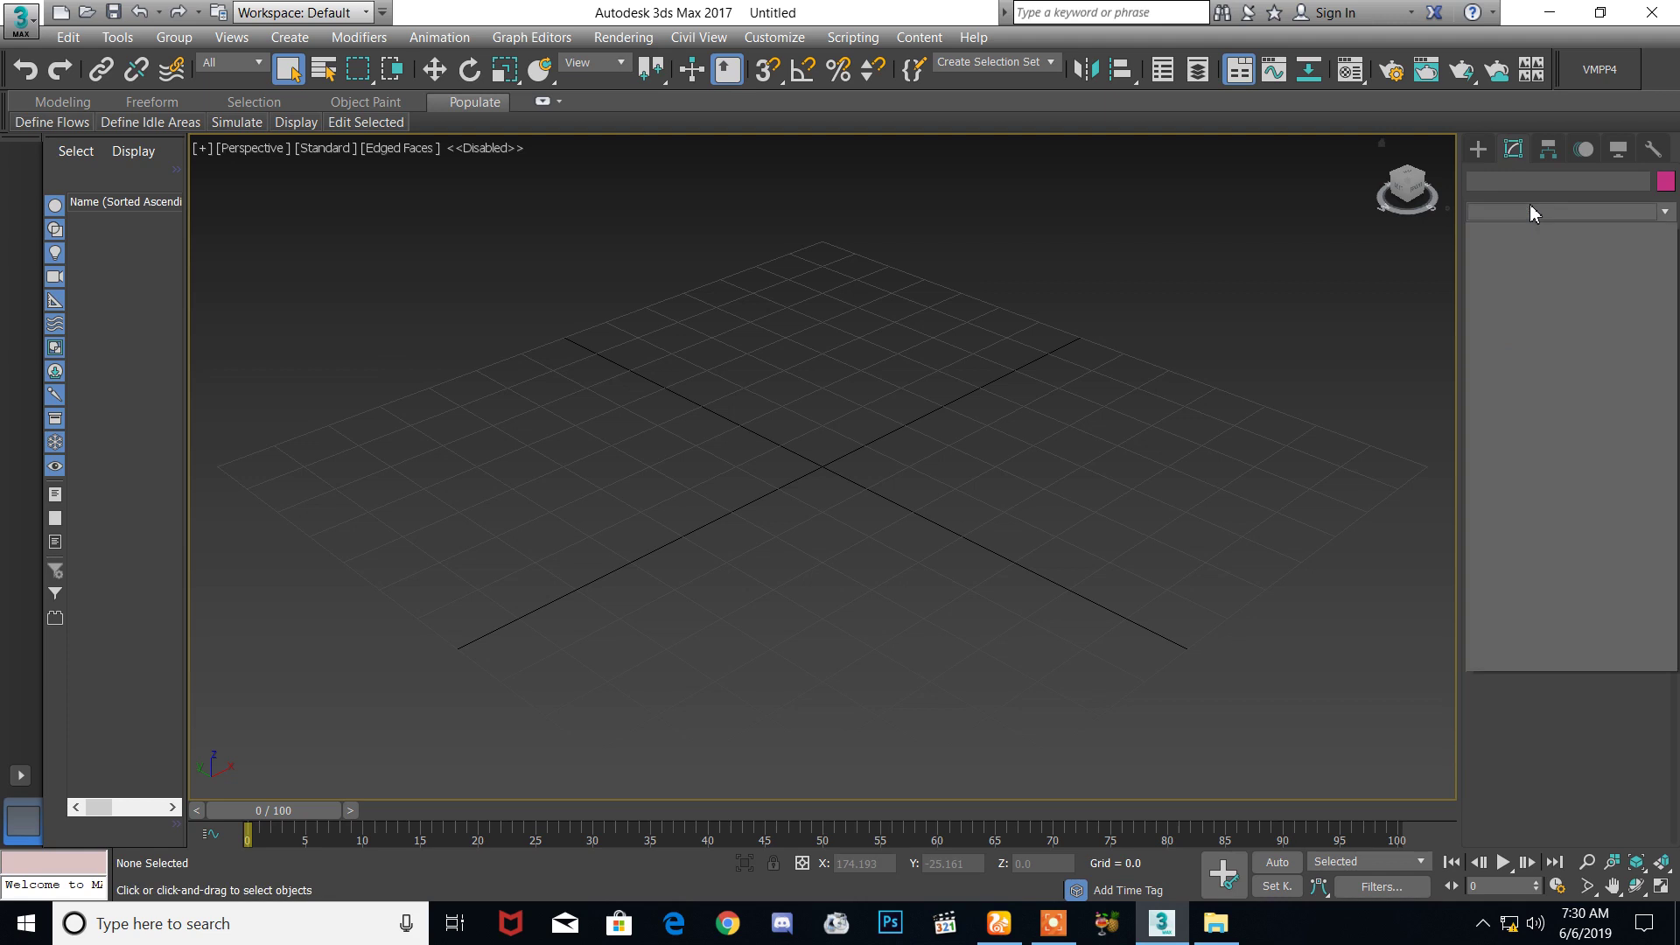
{"action": "left_click", "coordinate": [1265, 442]}
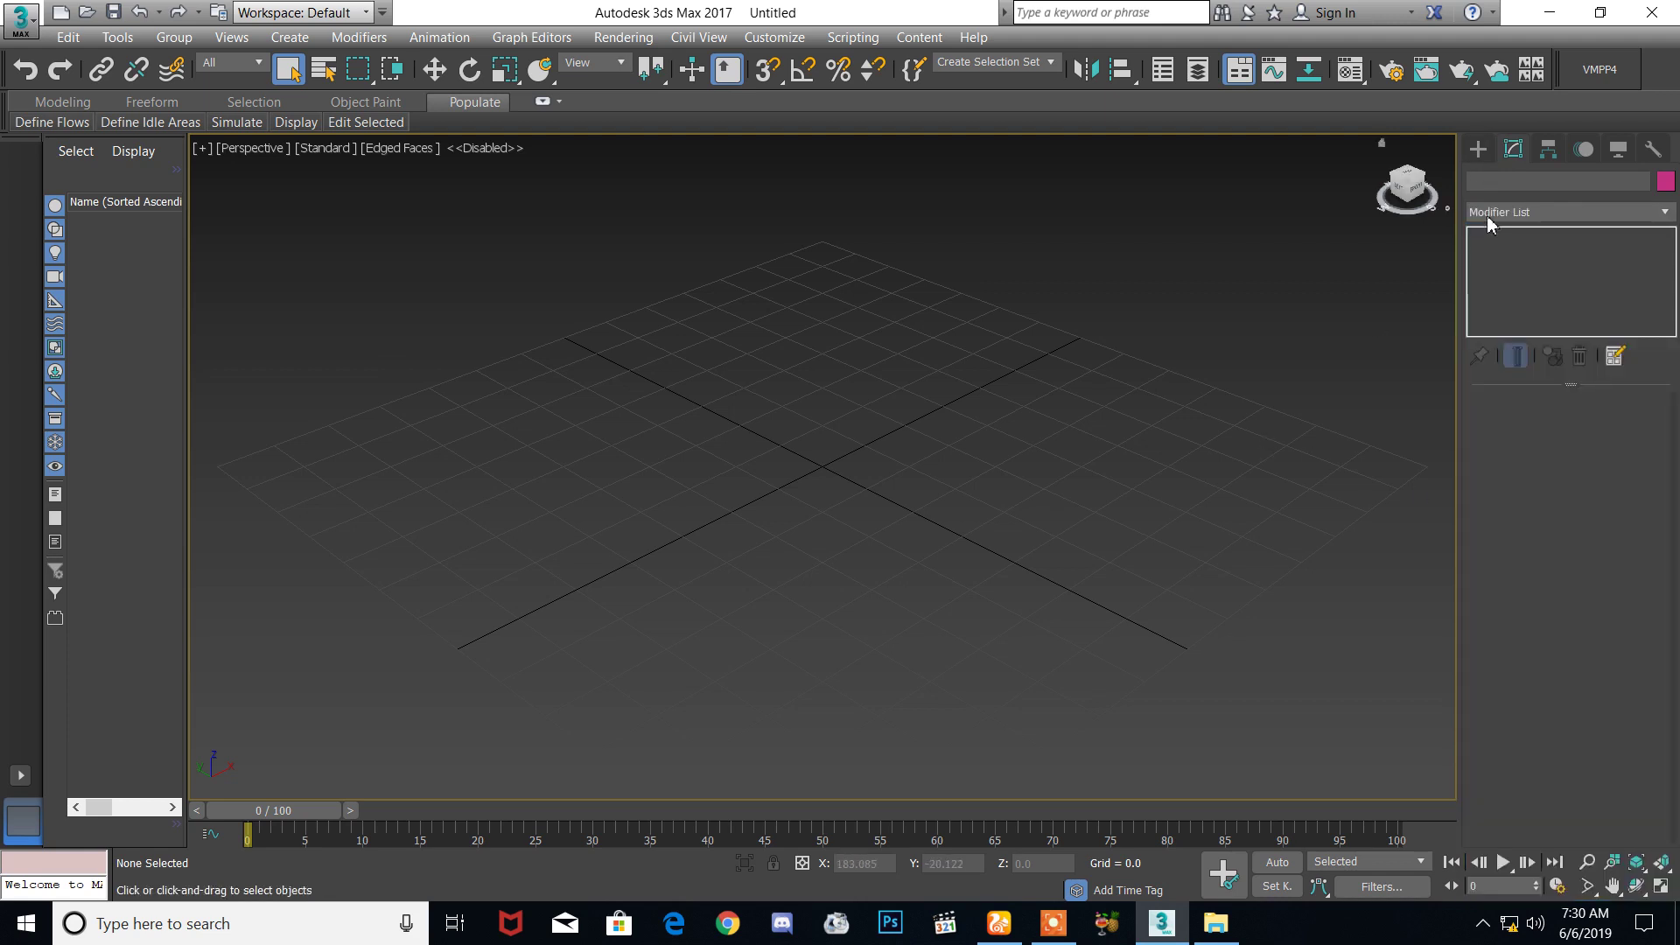
Step: Draw a flat box about 38.389 × 96.939 × 15.443 in the middle of the scene
{"action": "left_click", "coordinate": [1478, 148]}
{"action": "left_click", "coordinate": [1521, 277]}
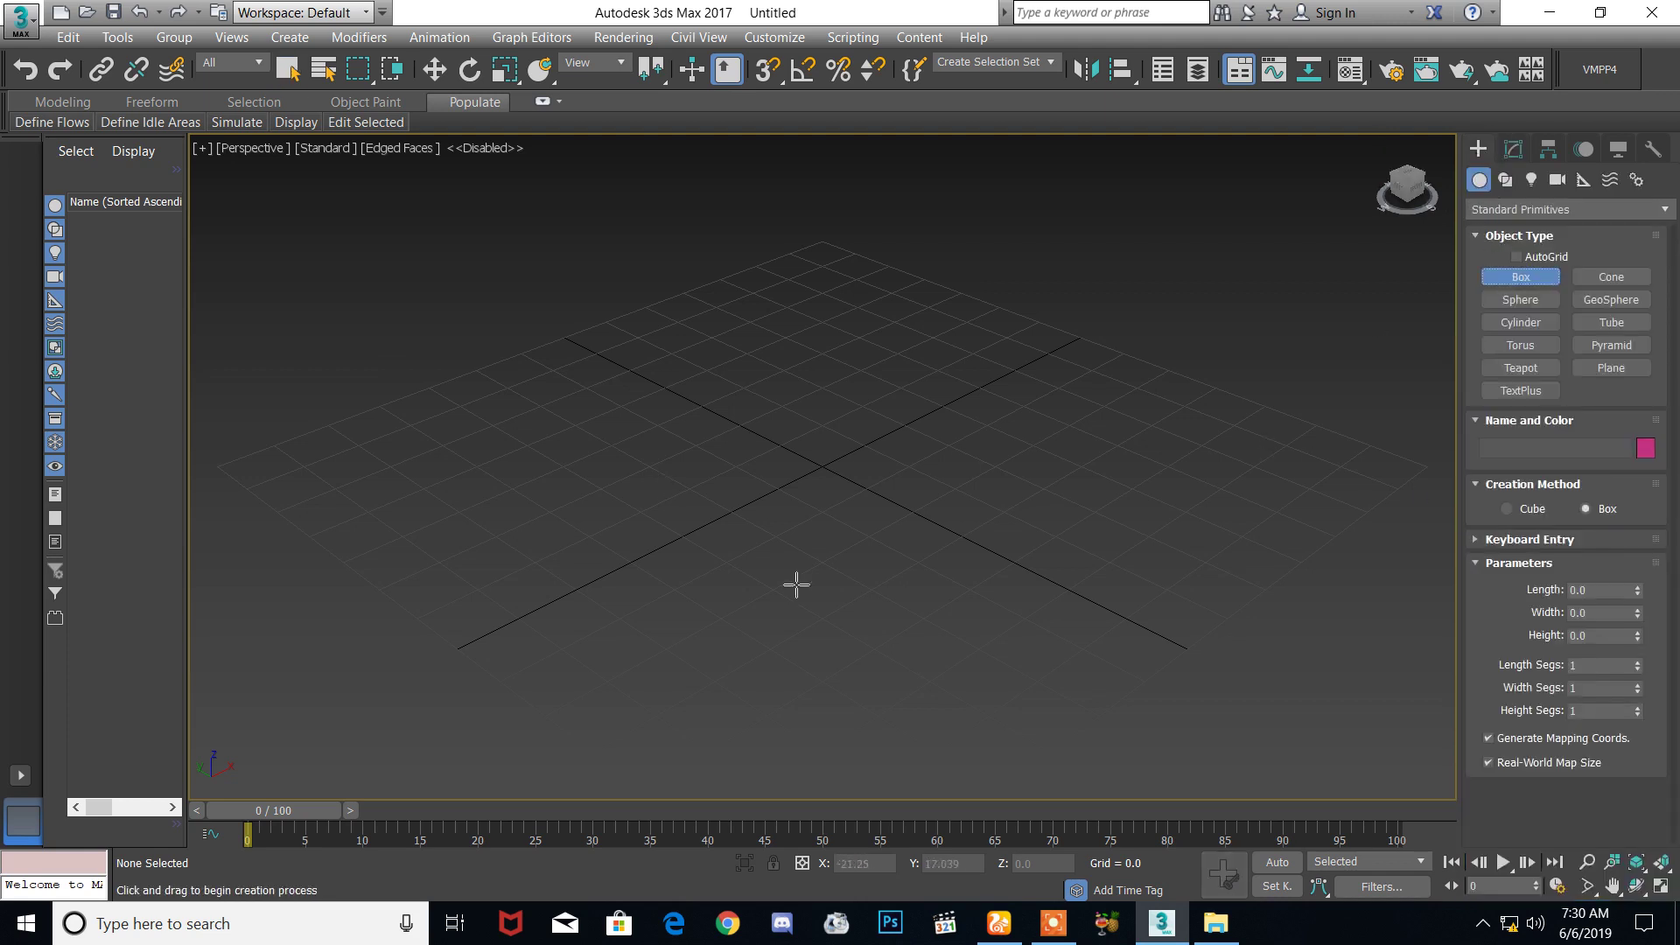
{"action": "left_click_drag", "start_coordinate": [656, 468], "coordinate": [1222, 386]}
{"action": "left_click", "coordinate": [1045, 300]}
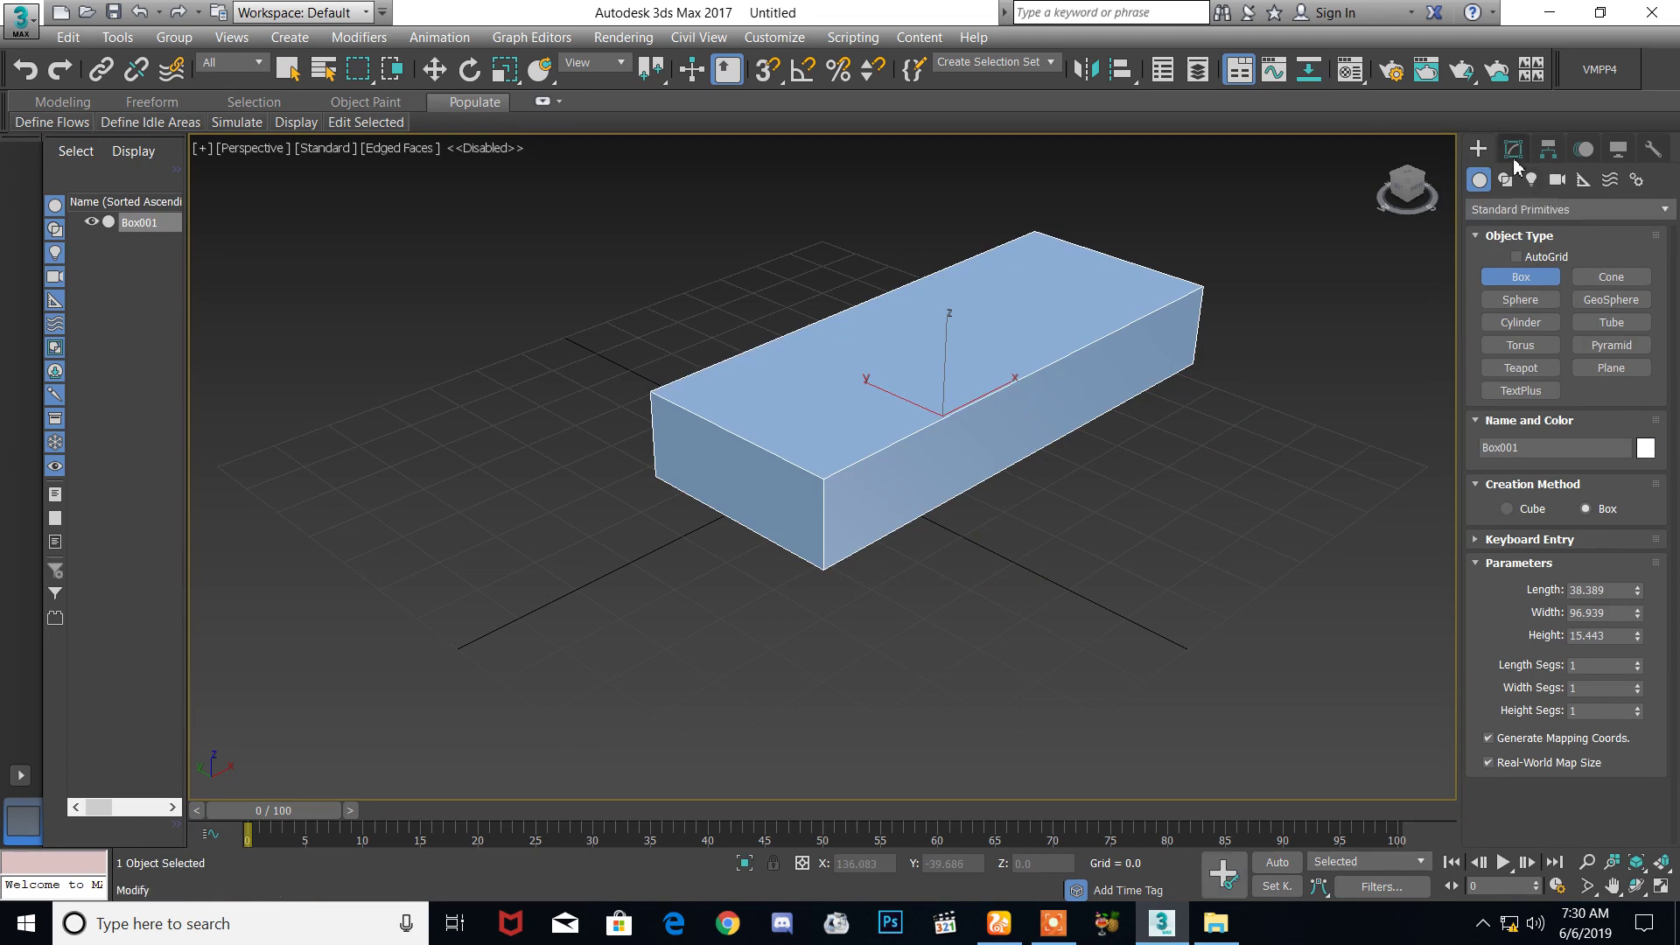
{"action": "left_click", "coordinate": [1513, 149]}
Step: Open Box001's Modifier List and scroll up and down through all available modifiers
{"action": "left_click", "coordinate": [1529, 215]}
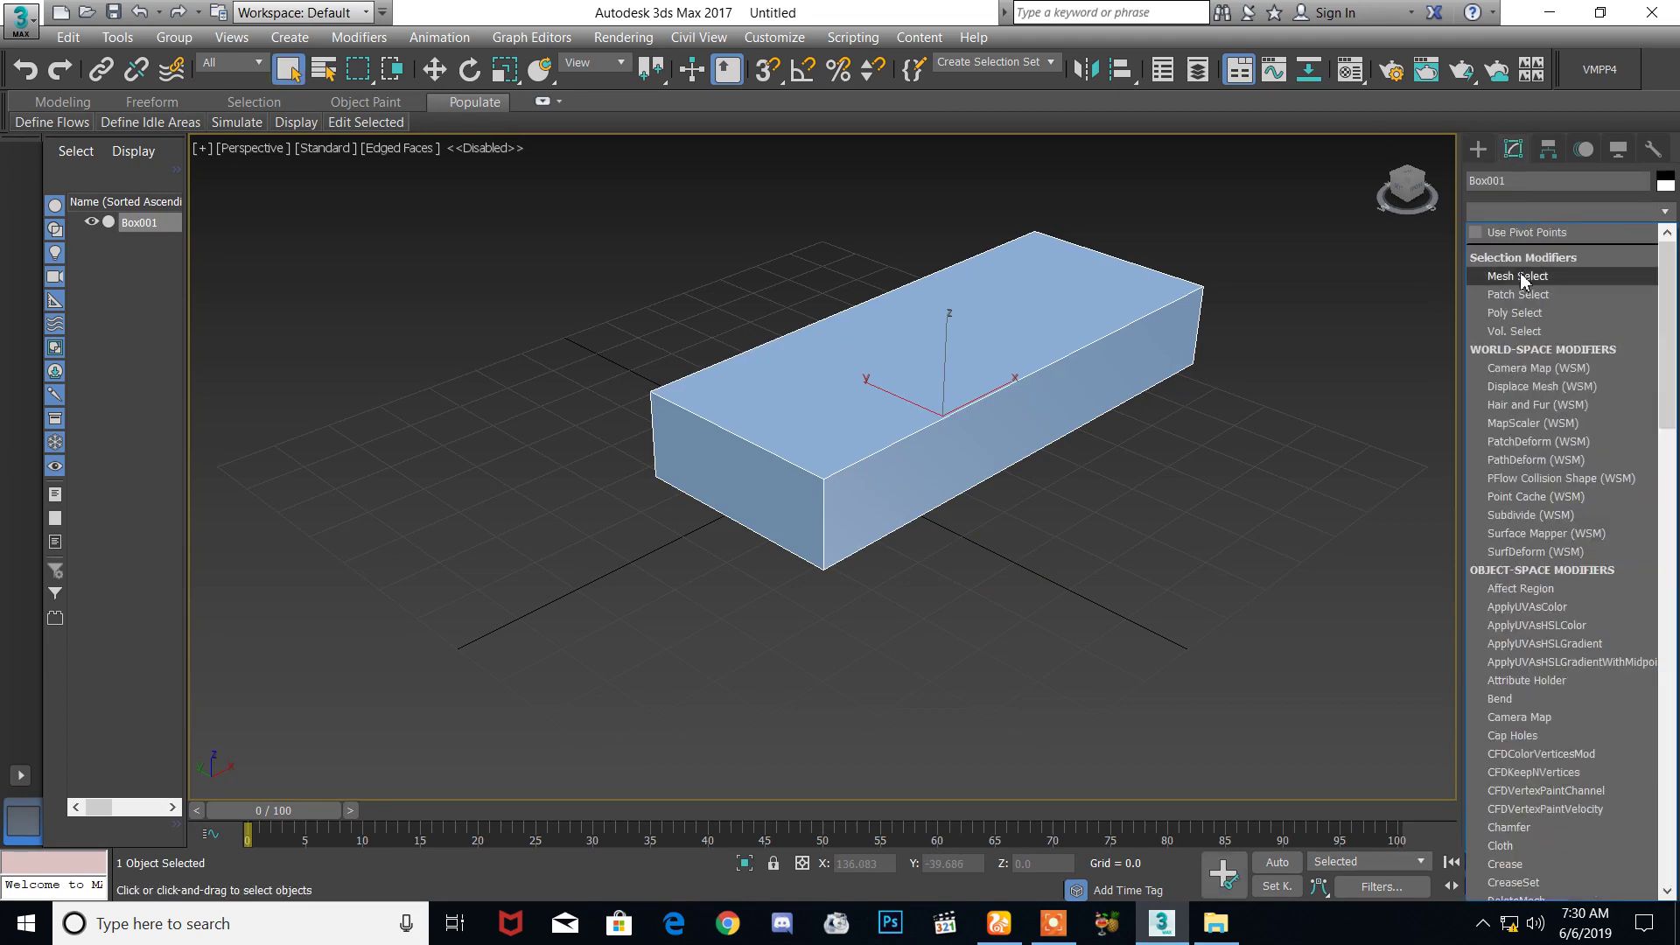
{"action": "scroll", "coordinate": [1566, 394], "scroll_direction": "down", "scroll_amount": 3}
{"action": "scroll", "coordinate": [1596, 518], "scroll_direction": "down", "scroll_amount": 3}
{"action": "scroll", "coordinate": [1592, 529], "scroll_direction": "down", "scroll_amount": 3}
{"action": "scroll", "coordinate": [1587, 560], "scroll_direction": "down", "scroll_amount": 3}
{"action": "scroll", "coordinate": [1587, 564], "scroll_direction": "down", "scroll_amount": 3}
{"action": "scroll", "coordinate": [1587, 564], "scroll_direction": "down", "scroll_amount": 3}
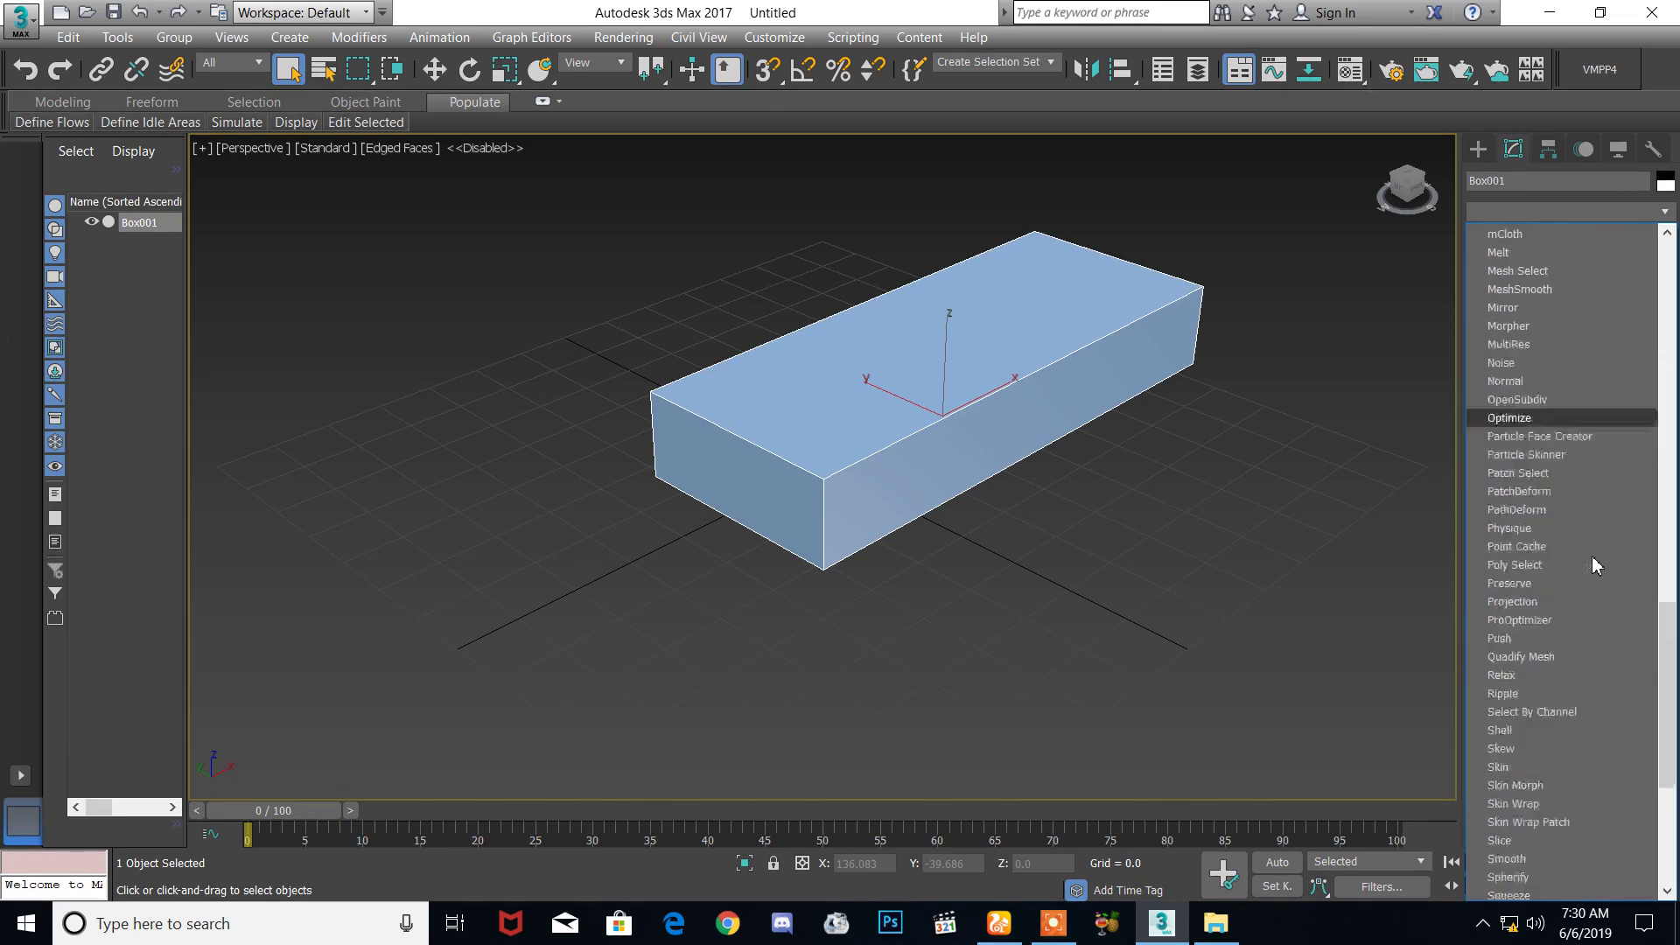
{"action": "scroll", "coordinate": [1593, 560], "scroll_direction": "down", "scroll_amount": 3}
{"action": "scroll", "coordinate": [1593, 564], "scroll_direction": "down", "scroll_amount": 3}
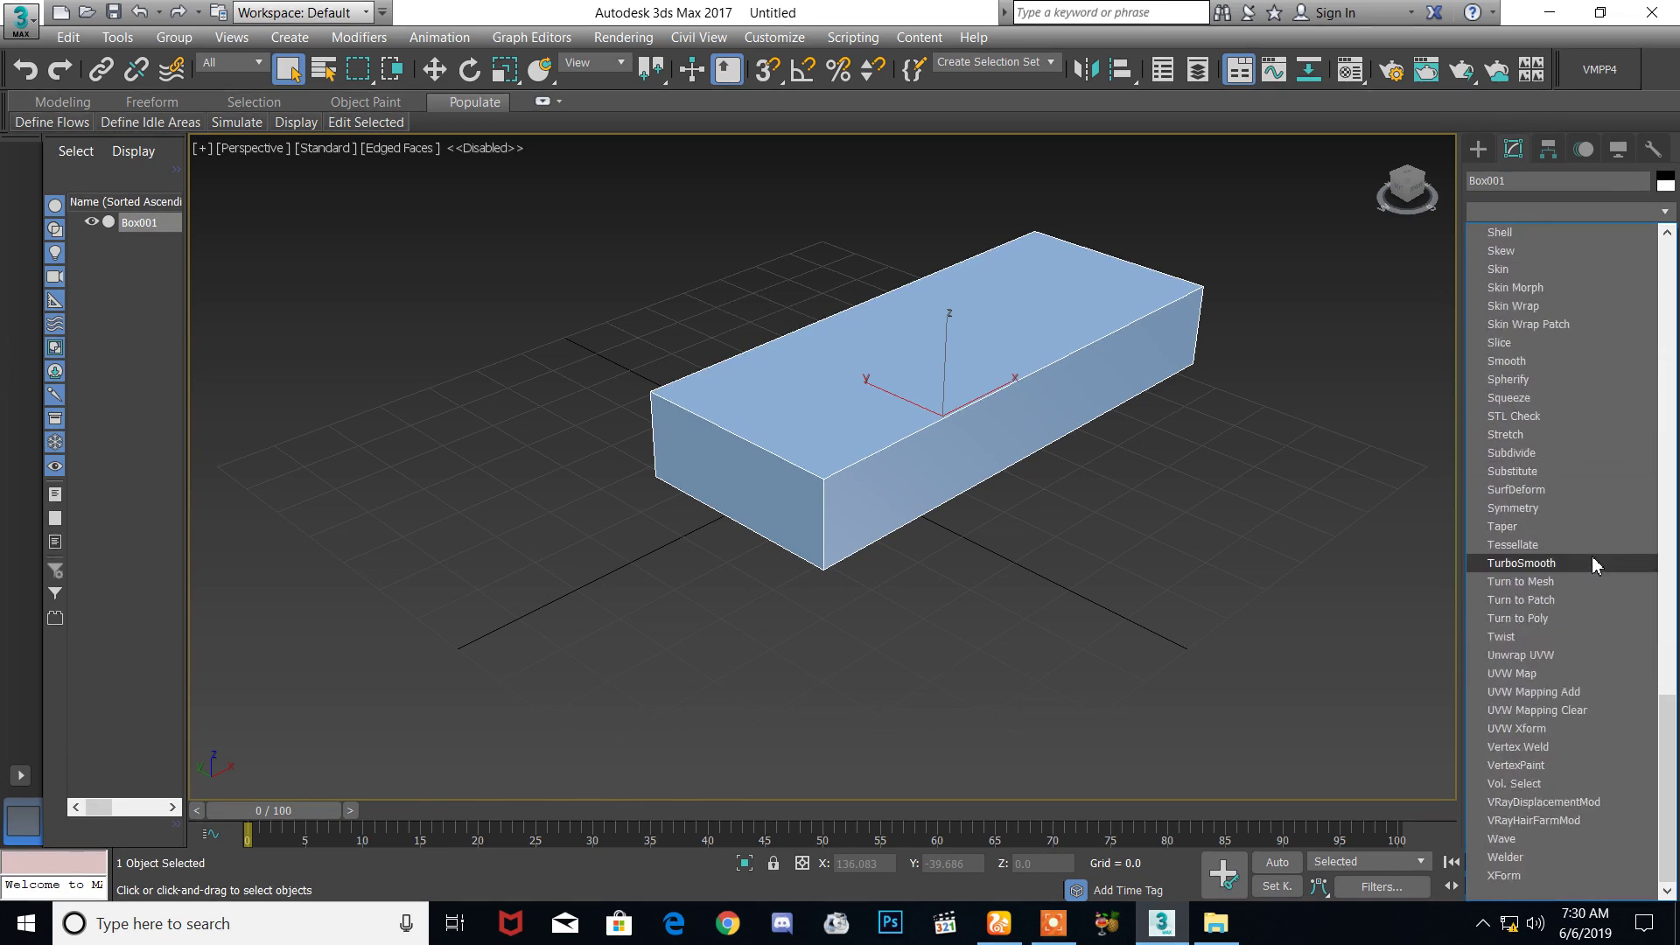
{"action": "scroll", "coordinate": [1593, 555], "scroll_direction": "up", "scroll_amount": 2}
{"action": "scroll", "coordinate": [1593, 554], "scroll_direction": "up", "scroll_amount": 6}
{"action": "scroll", "coordinate": [1592, 554], "scroll_direction": "up", "scroll_amount": 6}
{"action": "scroll", "coordinate": [1593, 551], "scroll_direction": "up", "scroll_amount": 6}
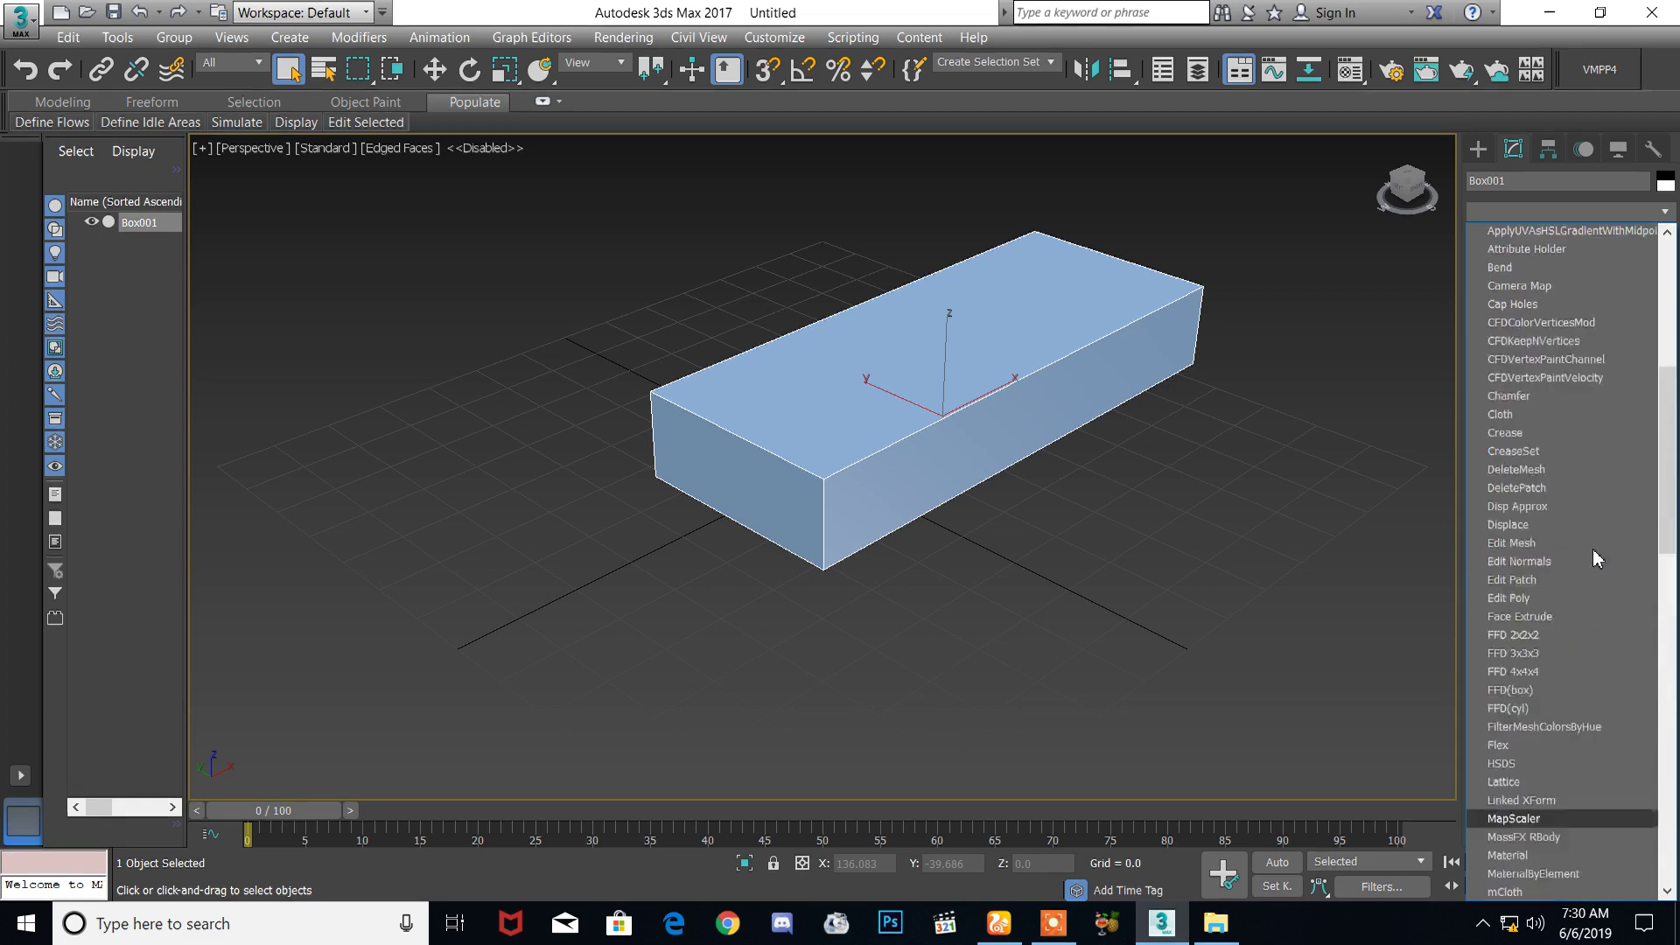
{"action": "scroll", "coordinate": [1592, 549], "scroll_direction": "up", "scroll_amount": 3}
{"action": "scroll", "coordinate": [1593, 548], "scroll_direction": "up", "scroll_amount": 5}
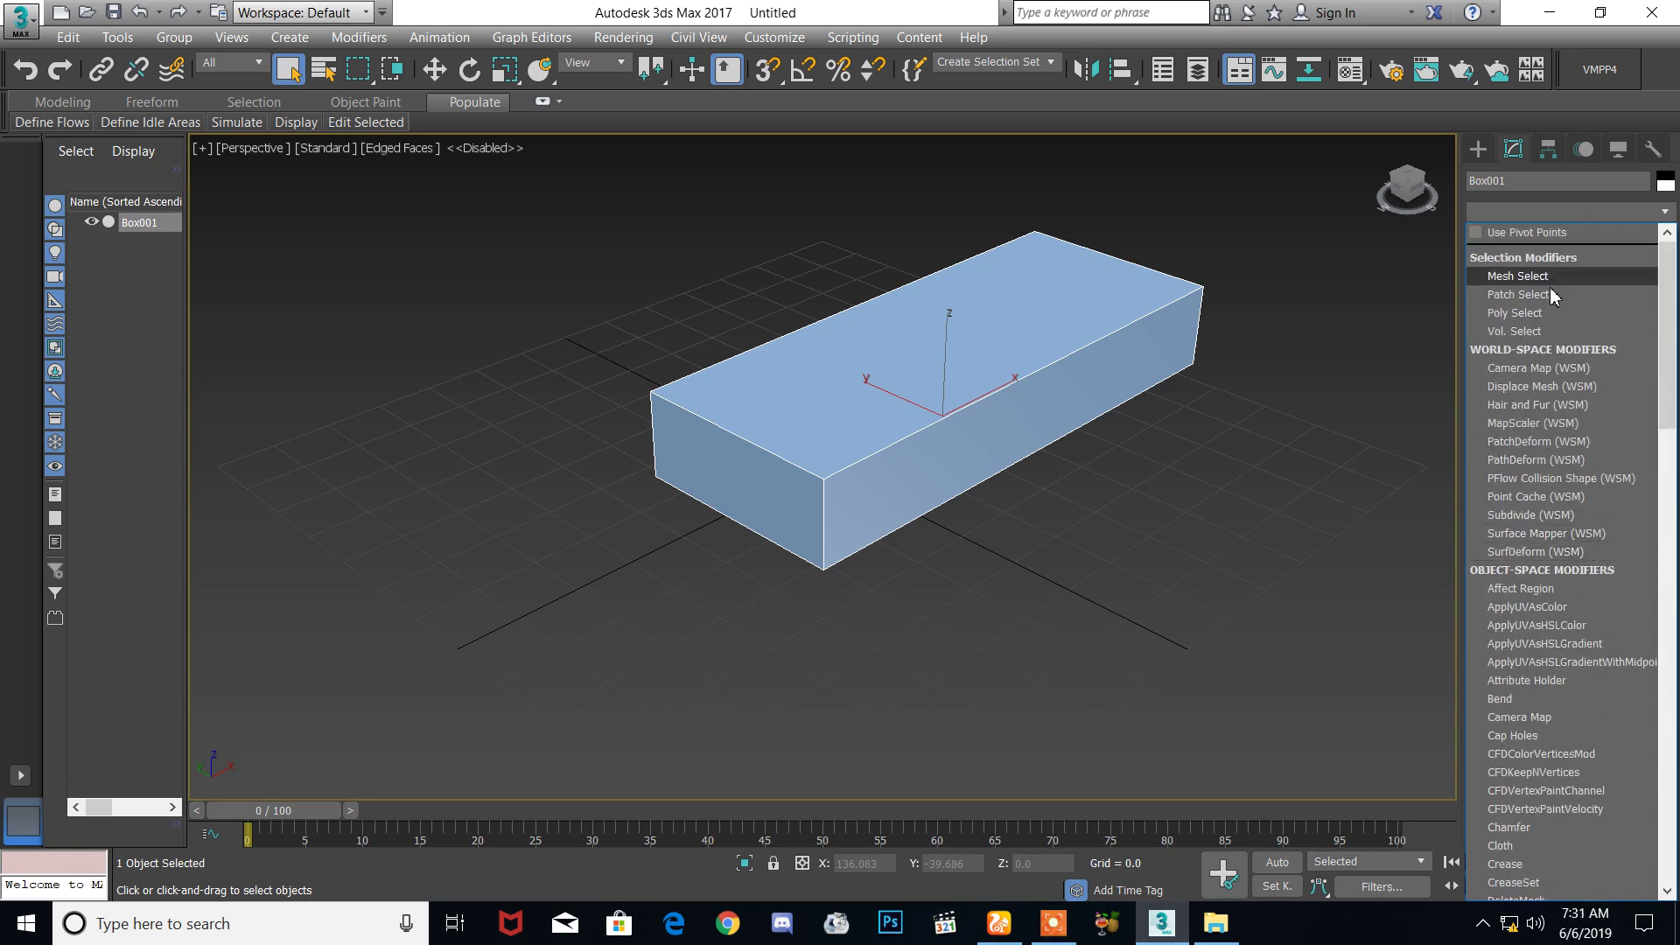
{"action": "scroll", "coordinate": [1559, 477], "scroll_direction": "down", "scroll_amount": 1}
{"action": "scroll", "coordinate": [1559, 478], "scroll_direction": "down", "scroll_amount": 5}
{"action": "scroll", "coordinate": [1566, 476], "scroll_direction": "down", "scroll_amount": 5}
{"action": "scroll", "coordinate": [1568, 479], "scroll_direction": "down", "scroll_amount": 5}
{"action": "scroll", "coordinate": [1569, 477], "scroll_direction": "down", "scroll_amount": 6}
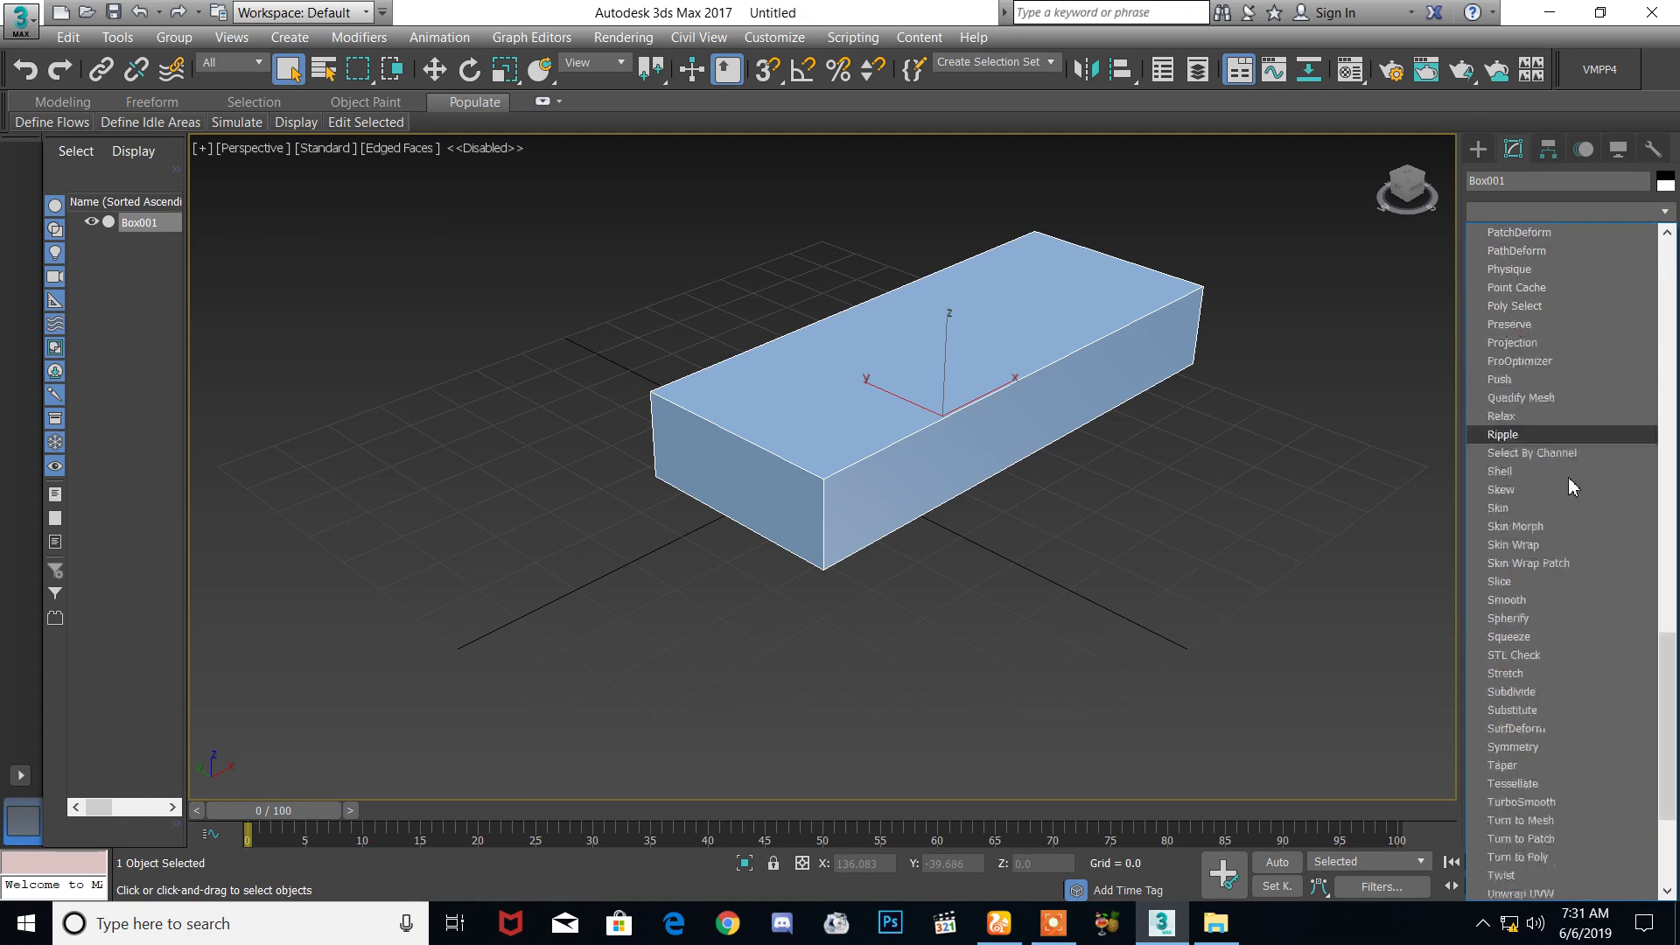
{"action": "scroll", "coordinate": [1574, 525], "scroll_direction": "down", "scroll_amount": 6}
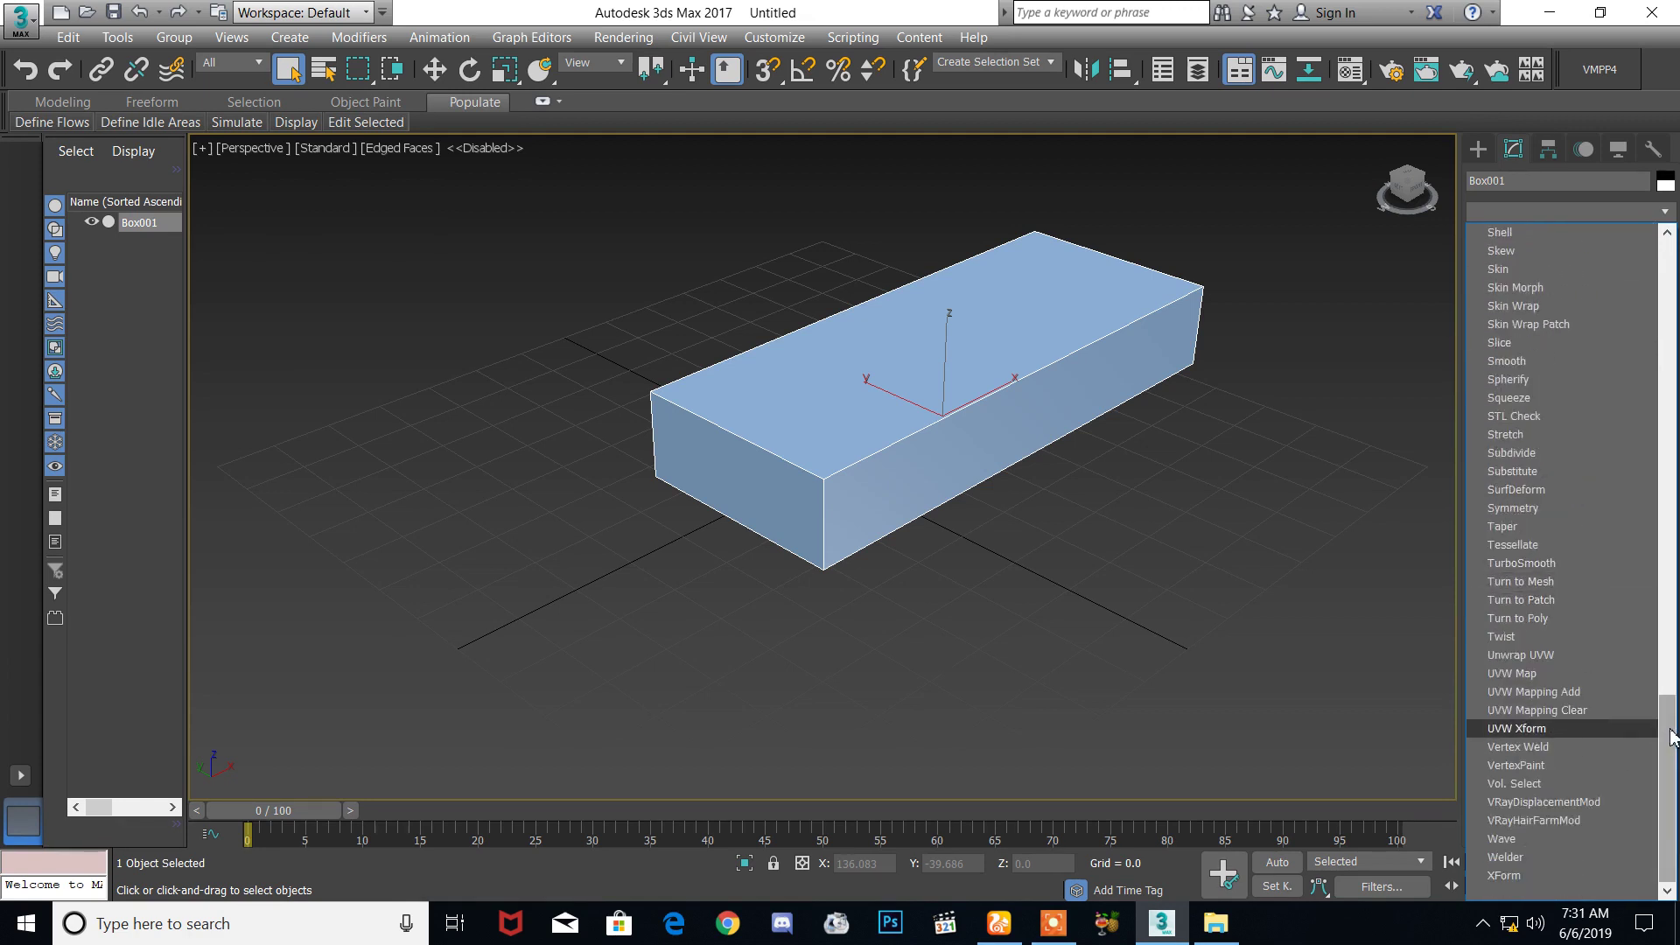
{"action": "left_click_drag", "start_coordinate": [1666, 787], "coordinate": [1667, 543]}
{"action": "scroll", "coordinate": [1562, 560], "scroll_direction": "down", "scroll_amount": 8}
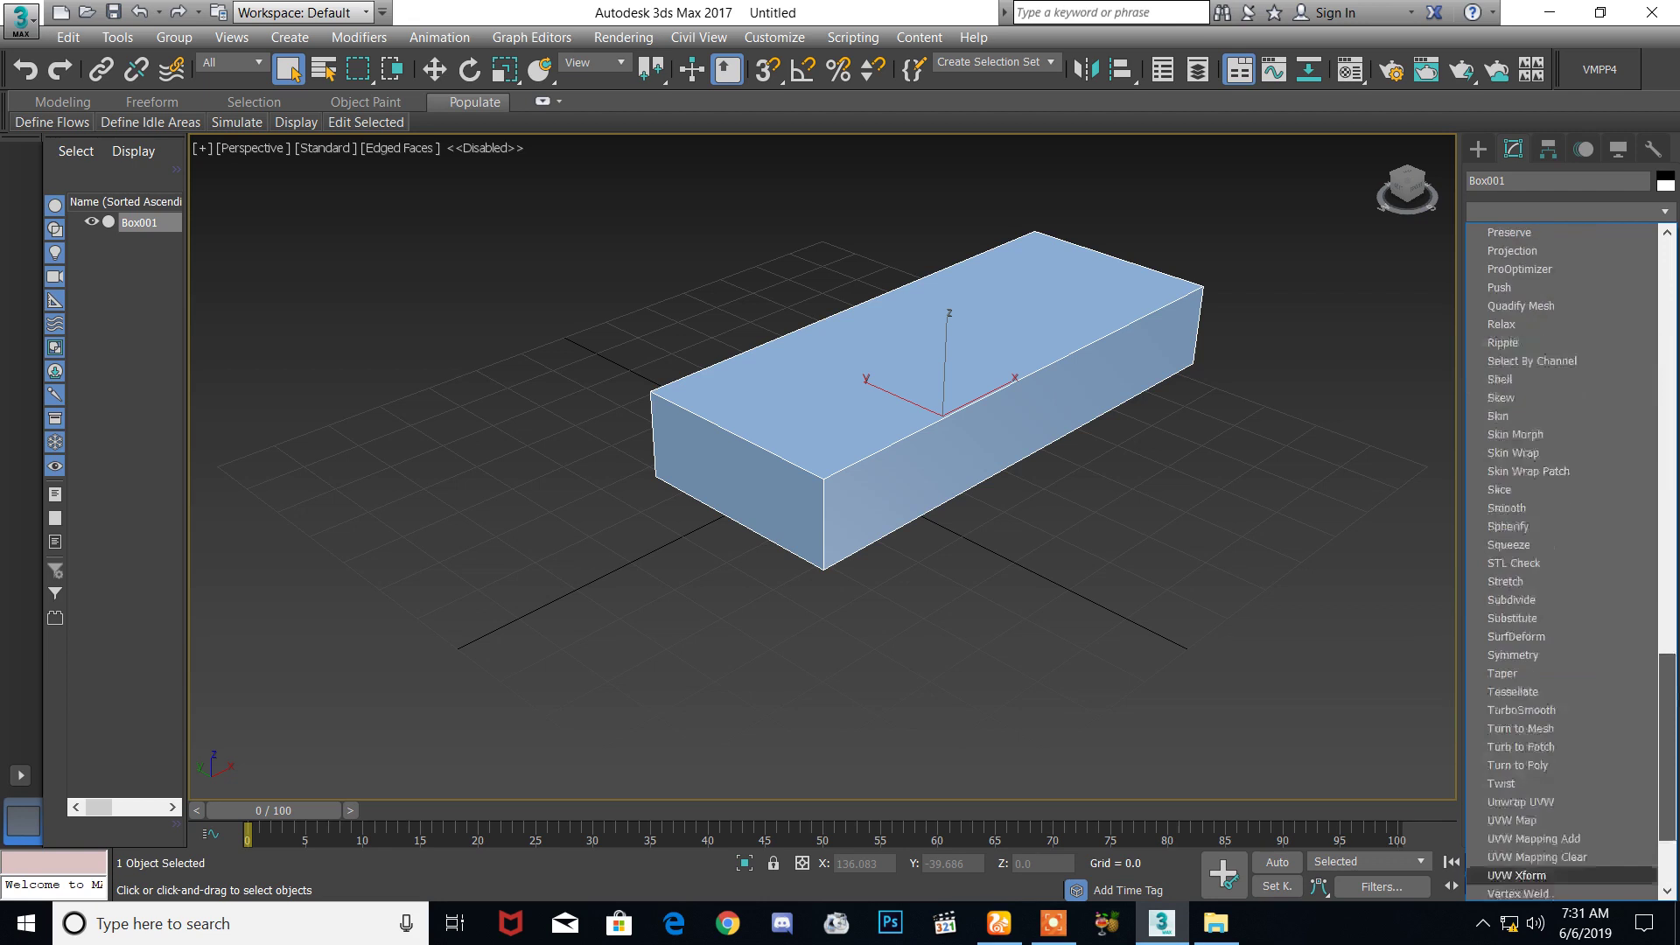
{"action": "scroll", "coordinate": [1562, 560], "scroll_direction": "down", "scroll_amount": 8}
{"action": "left_click_drag", "start_coordinate": [1675, 770], "coordinate": [1668, 253]}
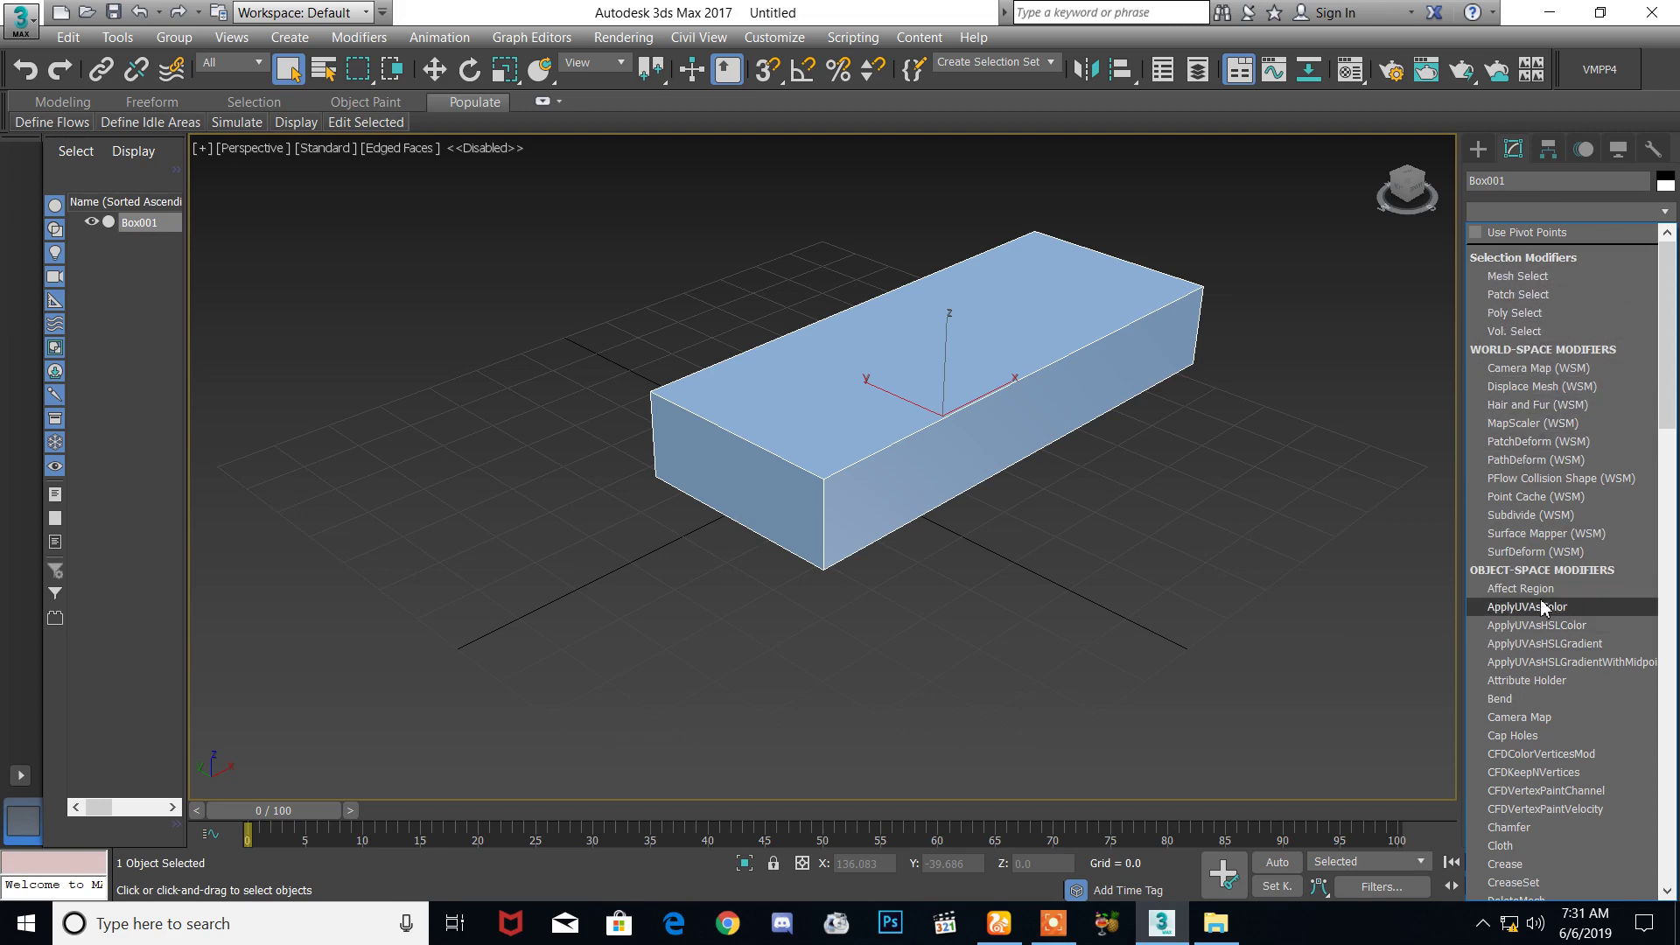
Step: Scroll to the end of the Modifier List, then dismiss it without adding a modifier
{"action": "scroll", "coordinate": [1540, 599], "scroll_direction": "down", "scroll_amount": 2}
{"action": "scroll", "coordinate": [1545, 576], "scroll_direction": "down", "scroll_amount": 2}
{"action": "scroll", "coordinate": [1557, 553], "scroll_direction": "down", "scroll_amount": 2}
{"action": "scroll", "coordinate": [1556, 551], "scroll_direction": "down", "scroll_amount": 5}
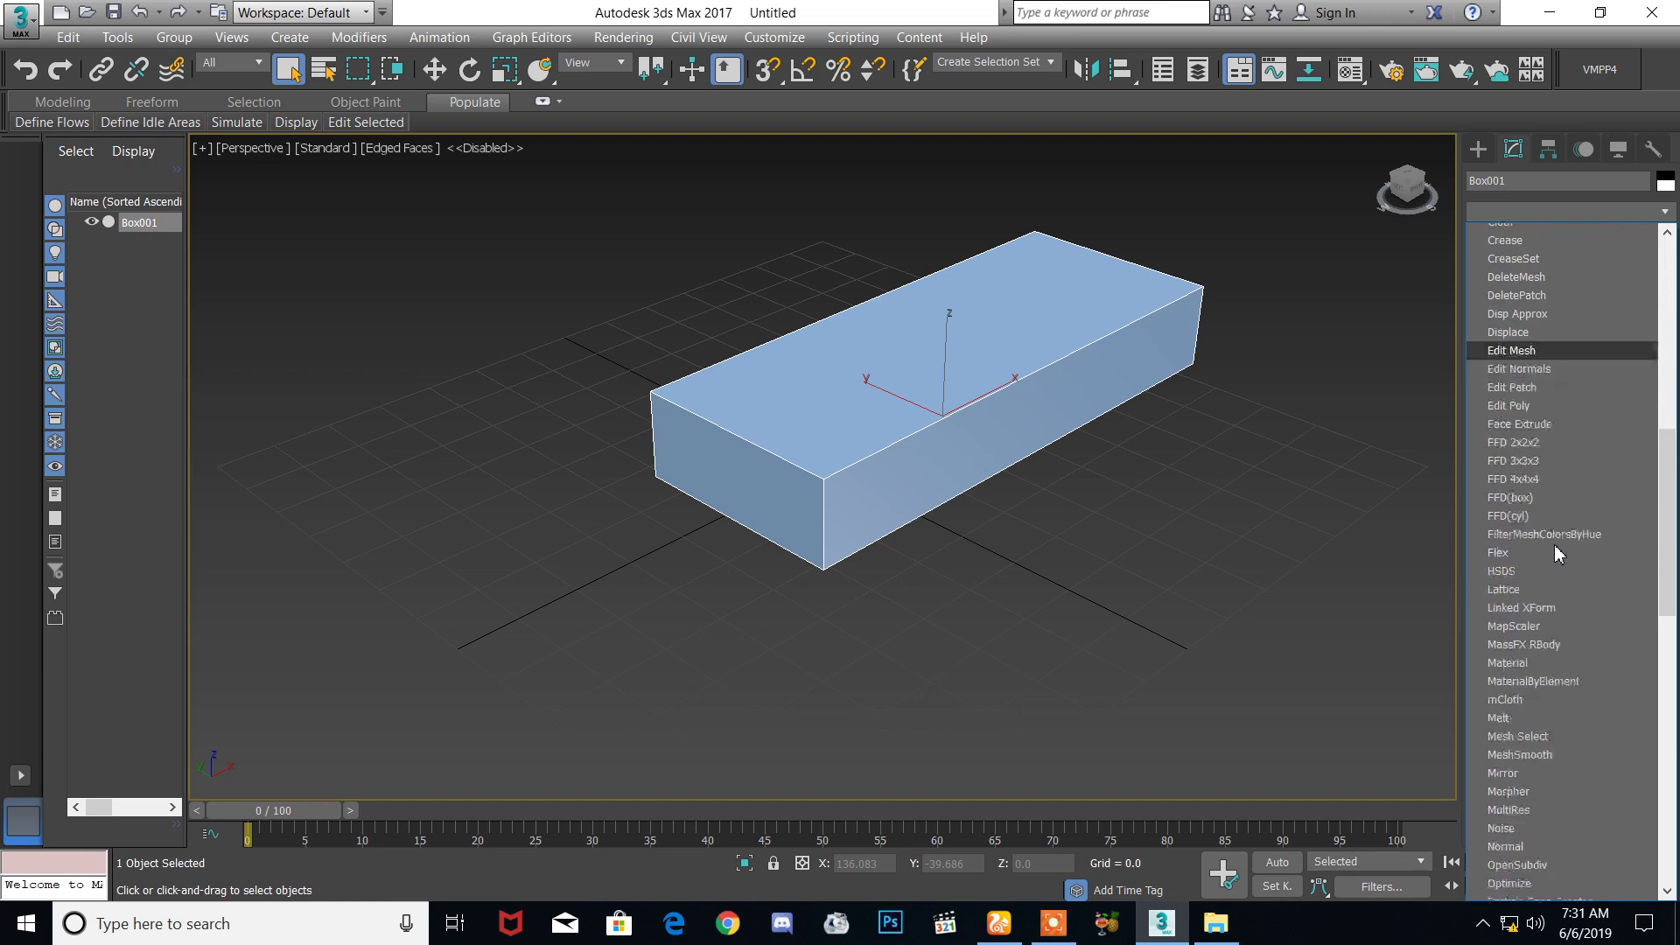
{"action": "scroll", "coordinate": [1556, 549], "scroll_direction": "down", "scroll_amount": 6}
{"action": "scroll", "coordinate": [1556, 548], "scroll_direction": "down", "scroll_amount": 6}
{"action": "scroll", "coordinate": [1556, 548], "scroll_direction": "down", "scroll_amount": 5}
{"action": "scroll", "coordinate": [1554, 548], "scroll_direction": "down", "scroll_amount": 1}
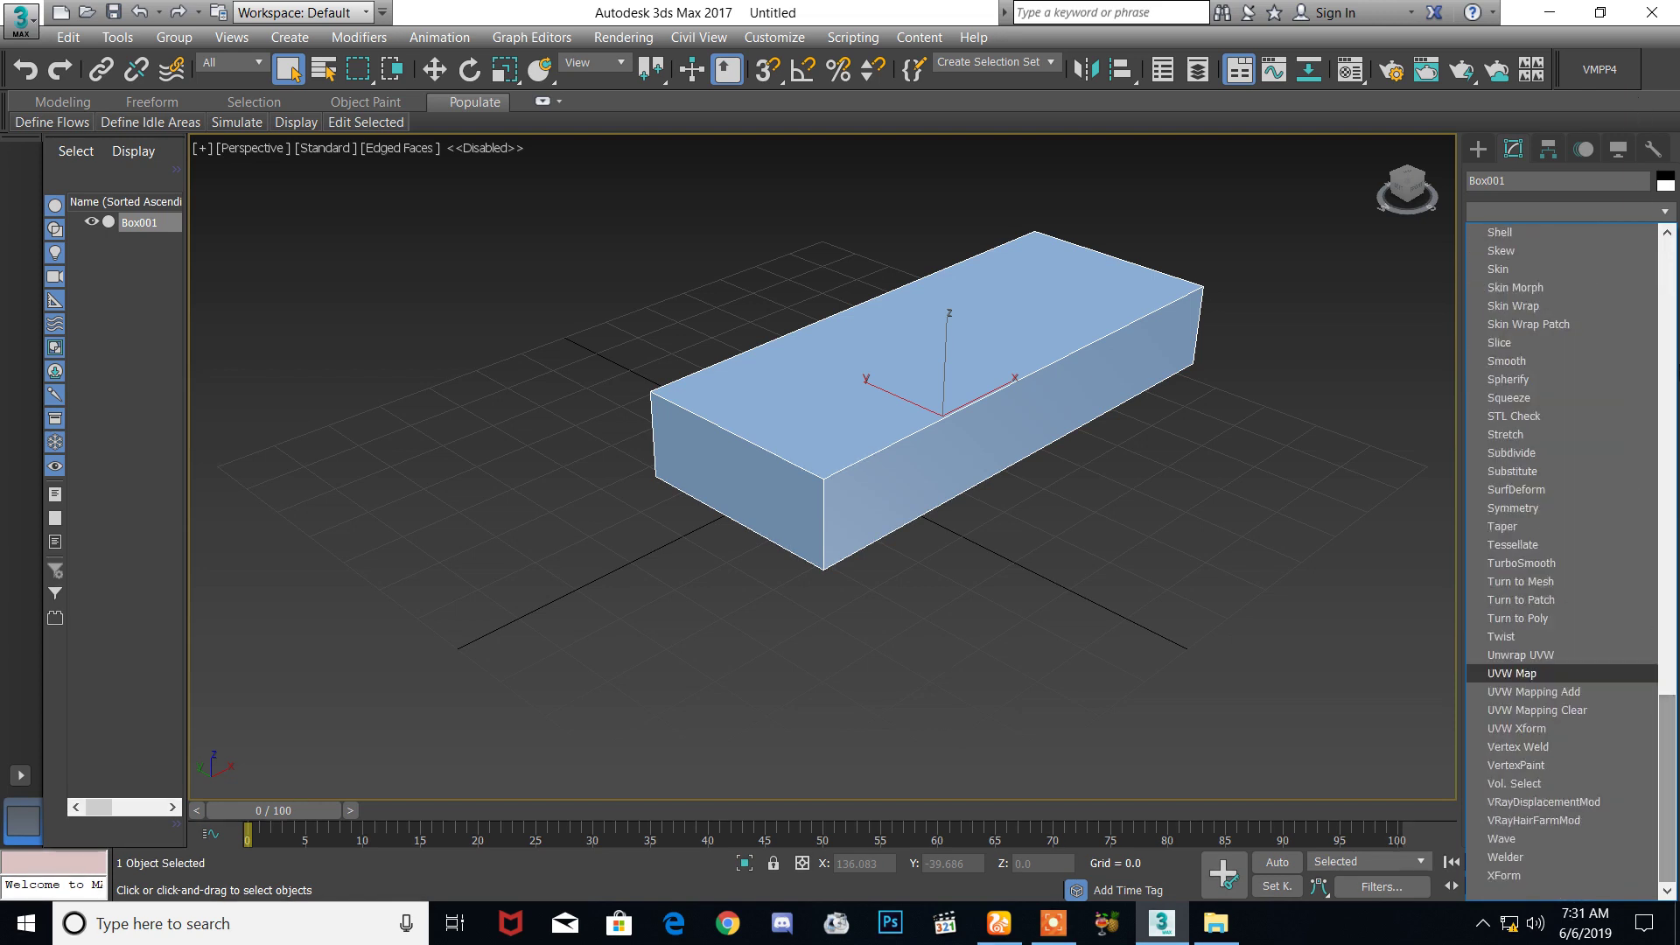
{"action": "left_click_drag", "start_coordinate": [1667, 787], "coordinate": [1666, 337]}
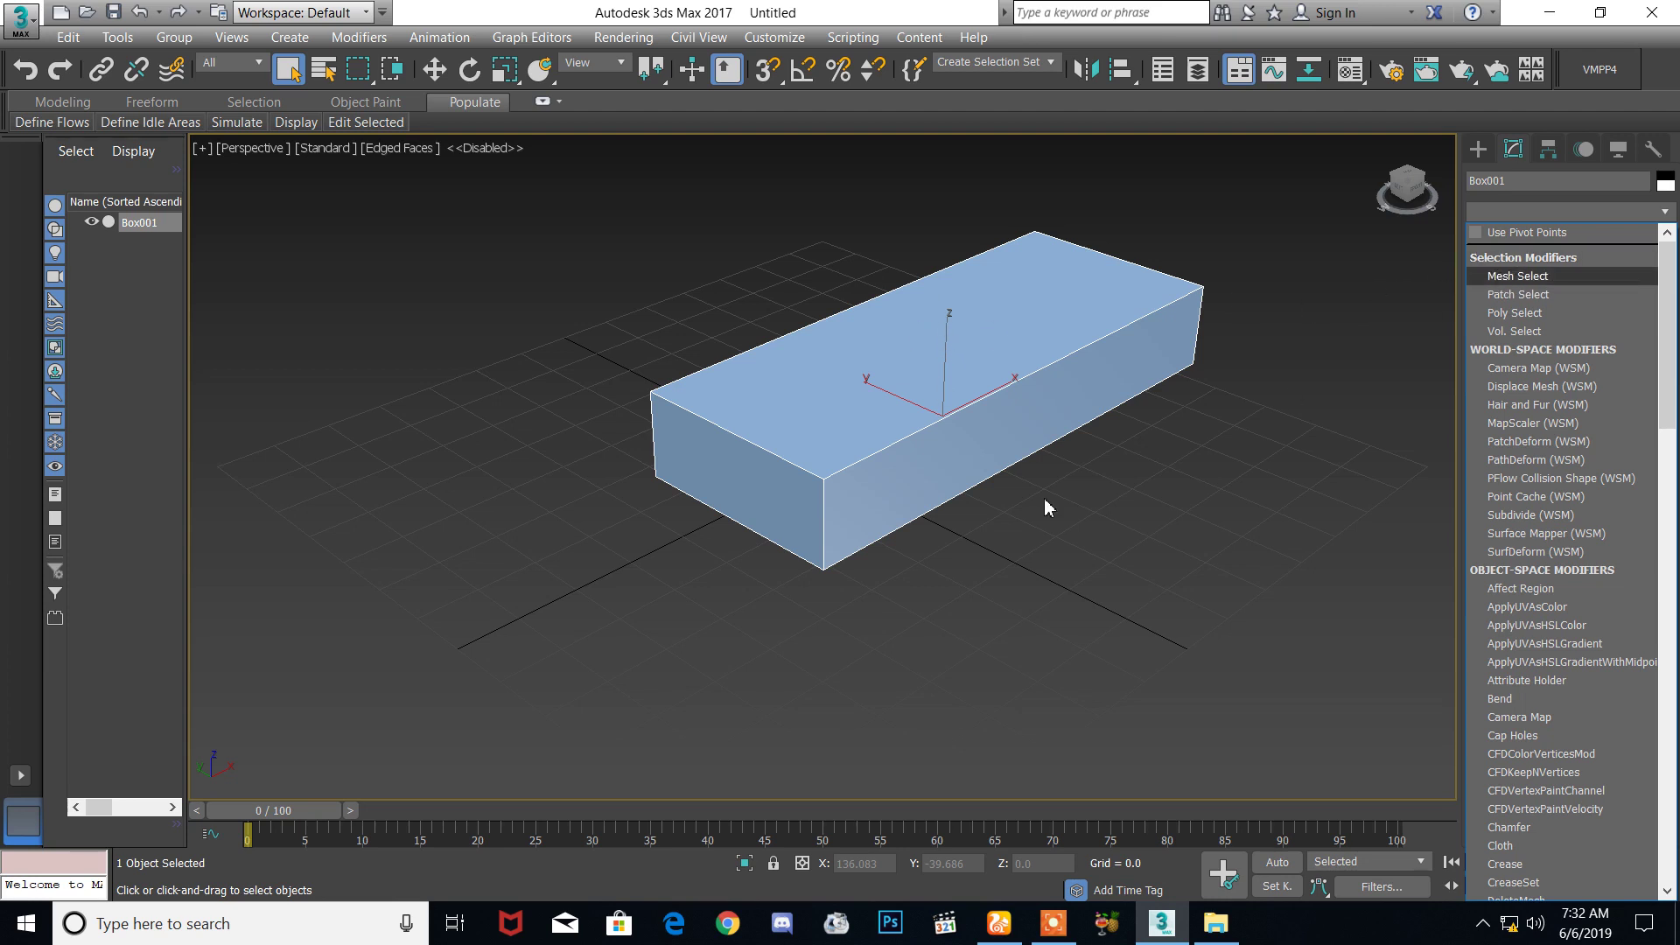
{"action": "left_click", "coordinate": [1095, 500]}
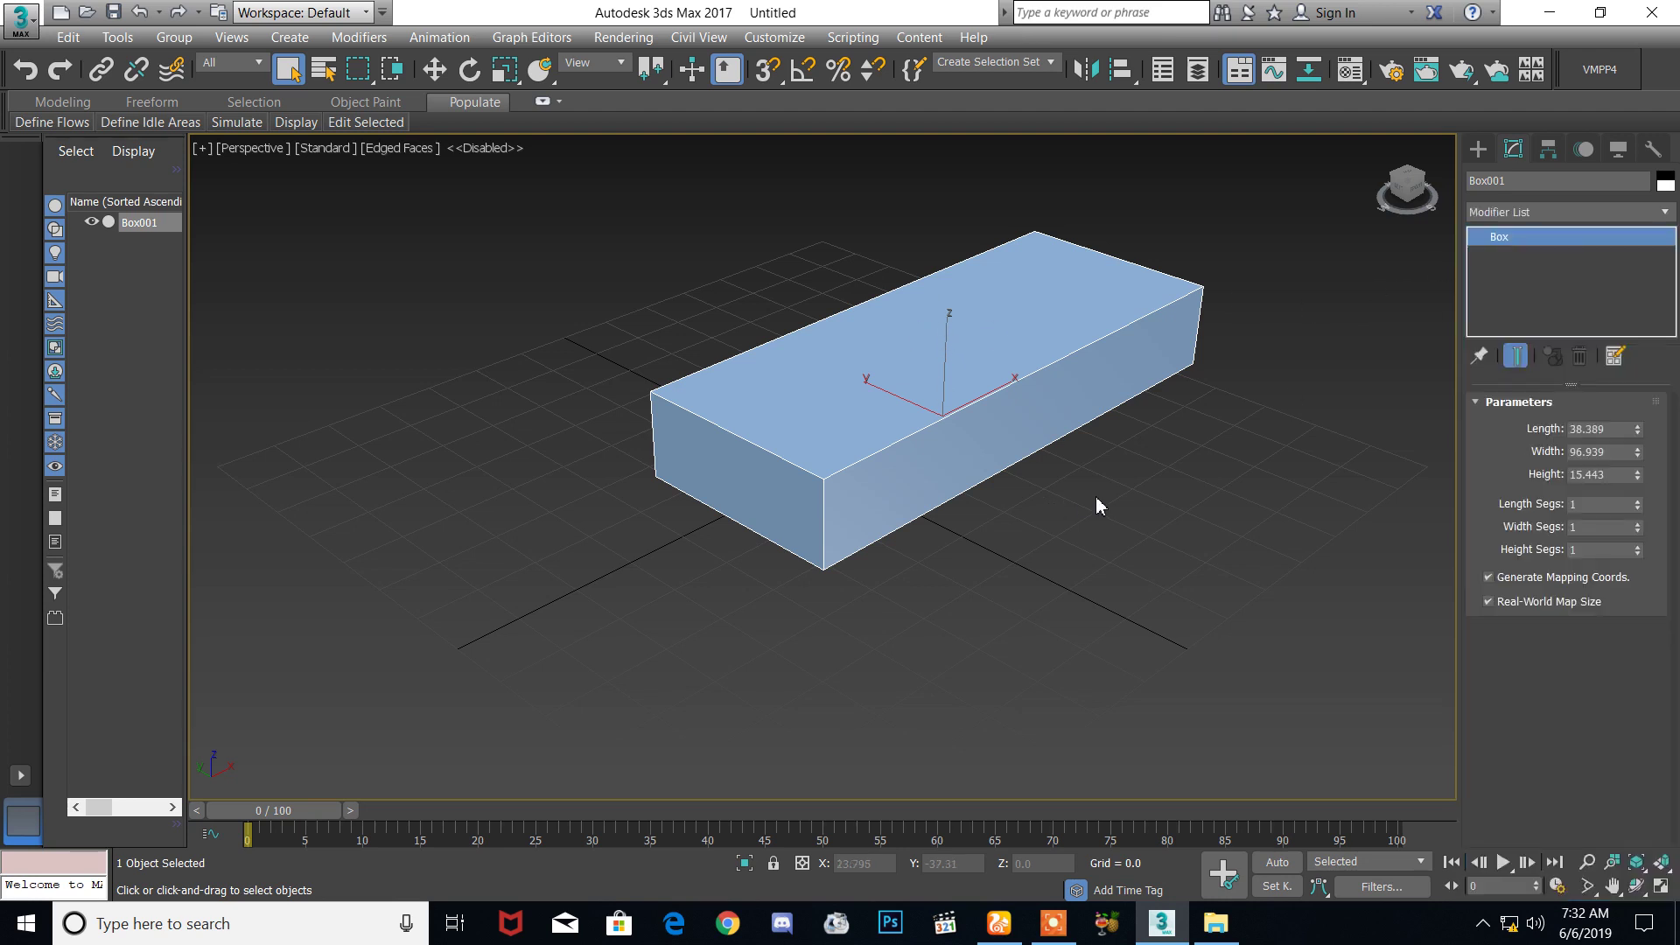
Step: Delete the long box and draw a new 44.073 × 77.413 × 22.179 box in its place
{"action": "left_click", "coordinate": [1526, 217]}
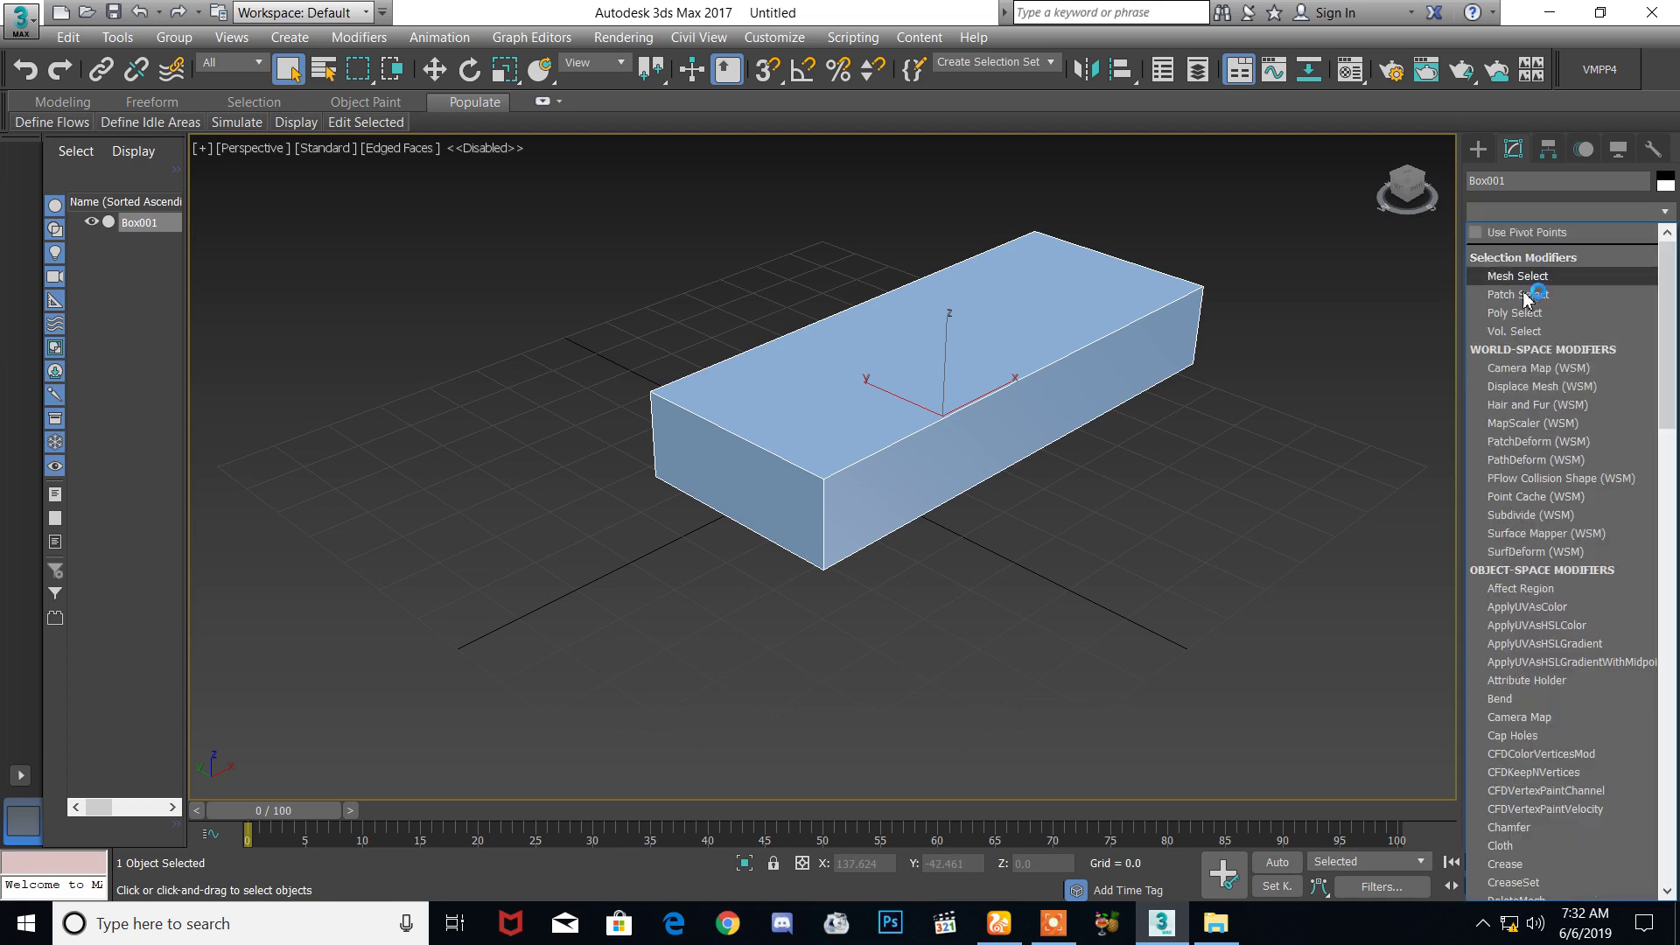
{"action": "left_click", "coordinate": [1032, 507]}
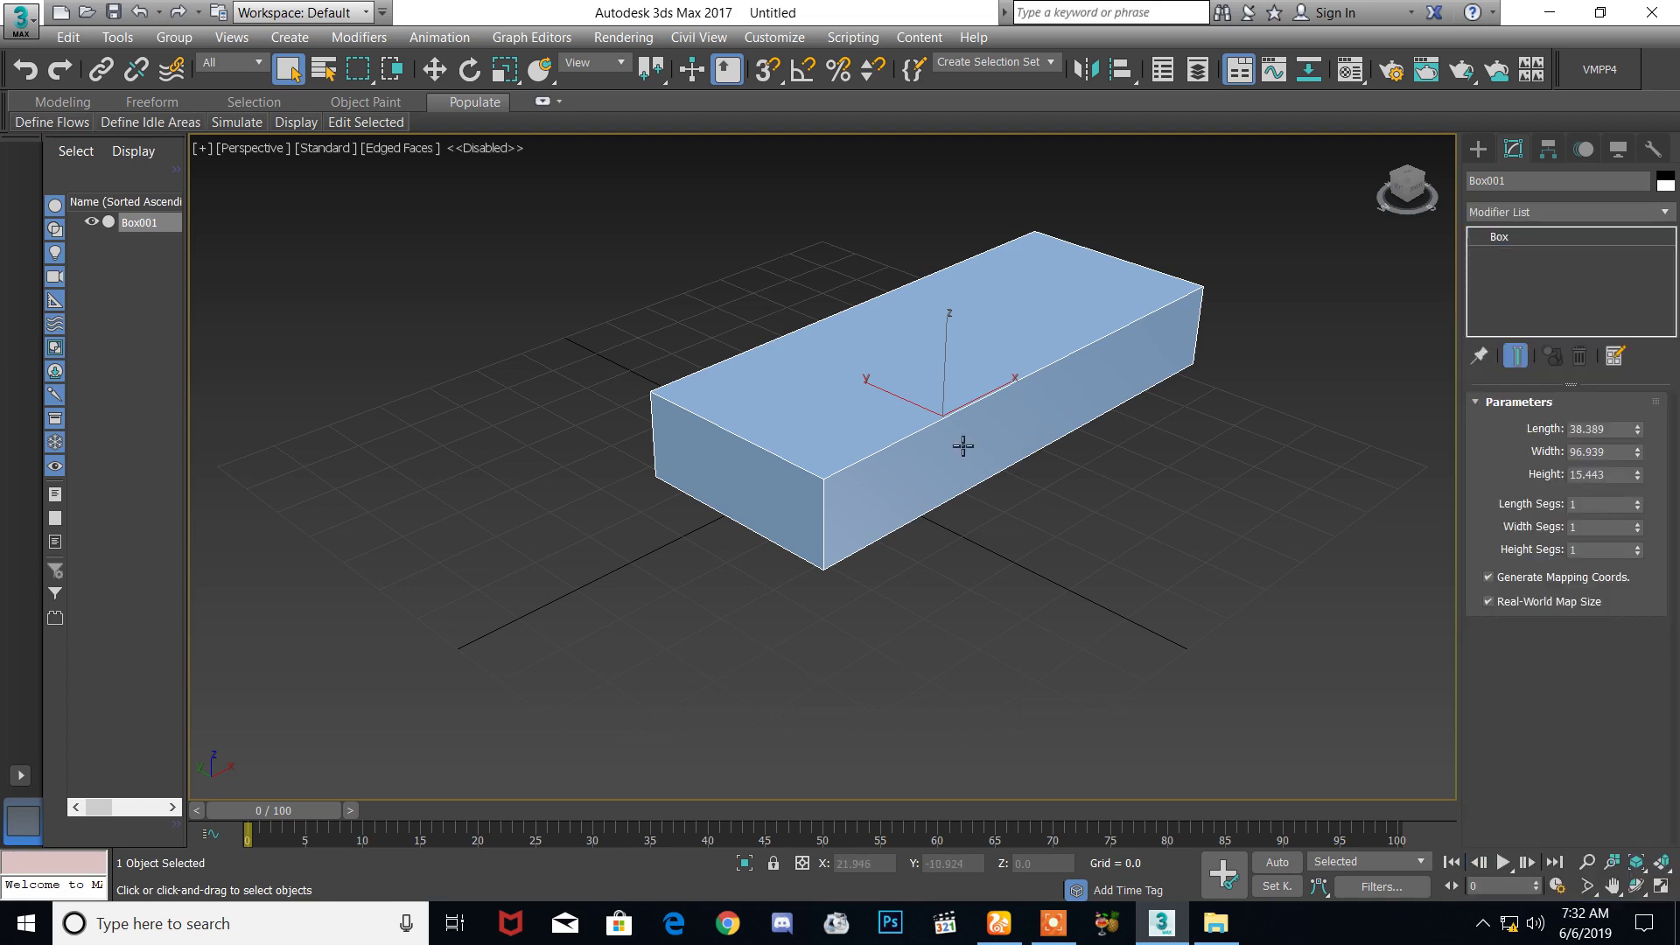
{"action": "key", "text": "Delete"}
{"action": "left_click", "coordinate": [1478, 149]}
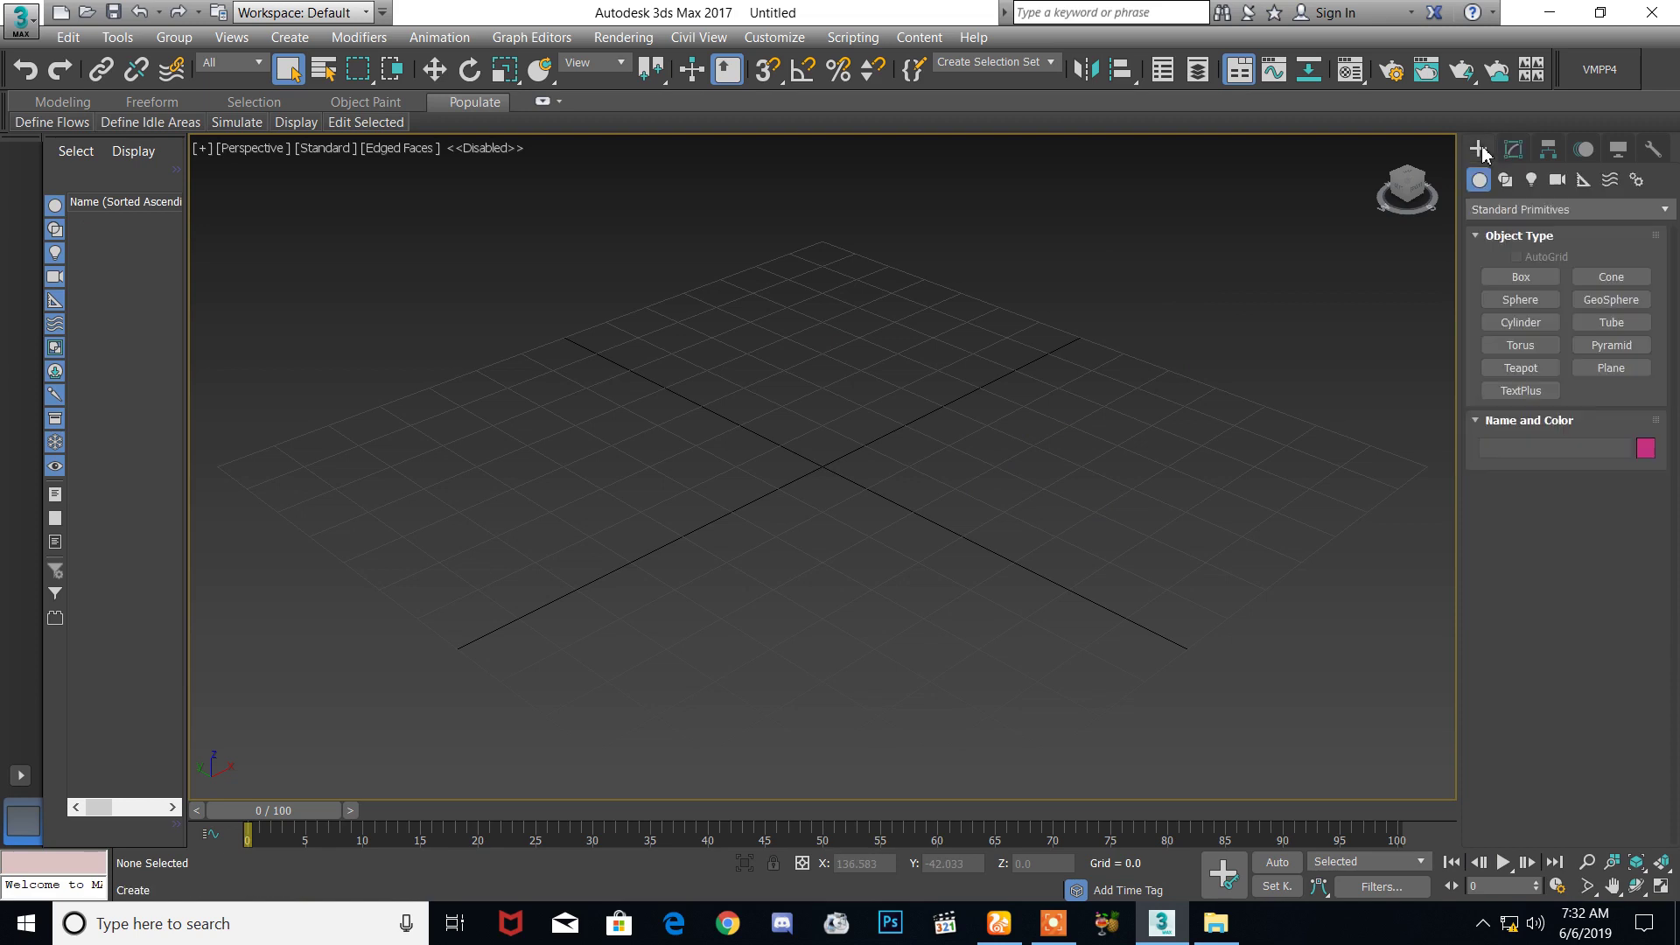
{"action": "left_click", "coordinate": [1520, 277]}
{"action": "left_click_drag", "start_coordinate": [553, 507], "coordinate": [1127, 447]}
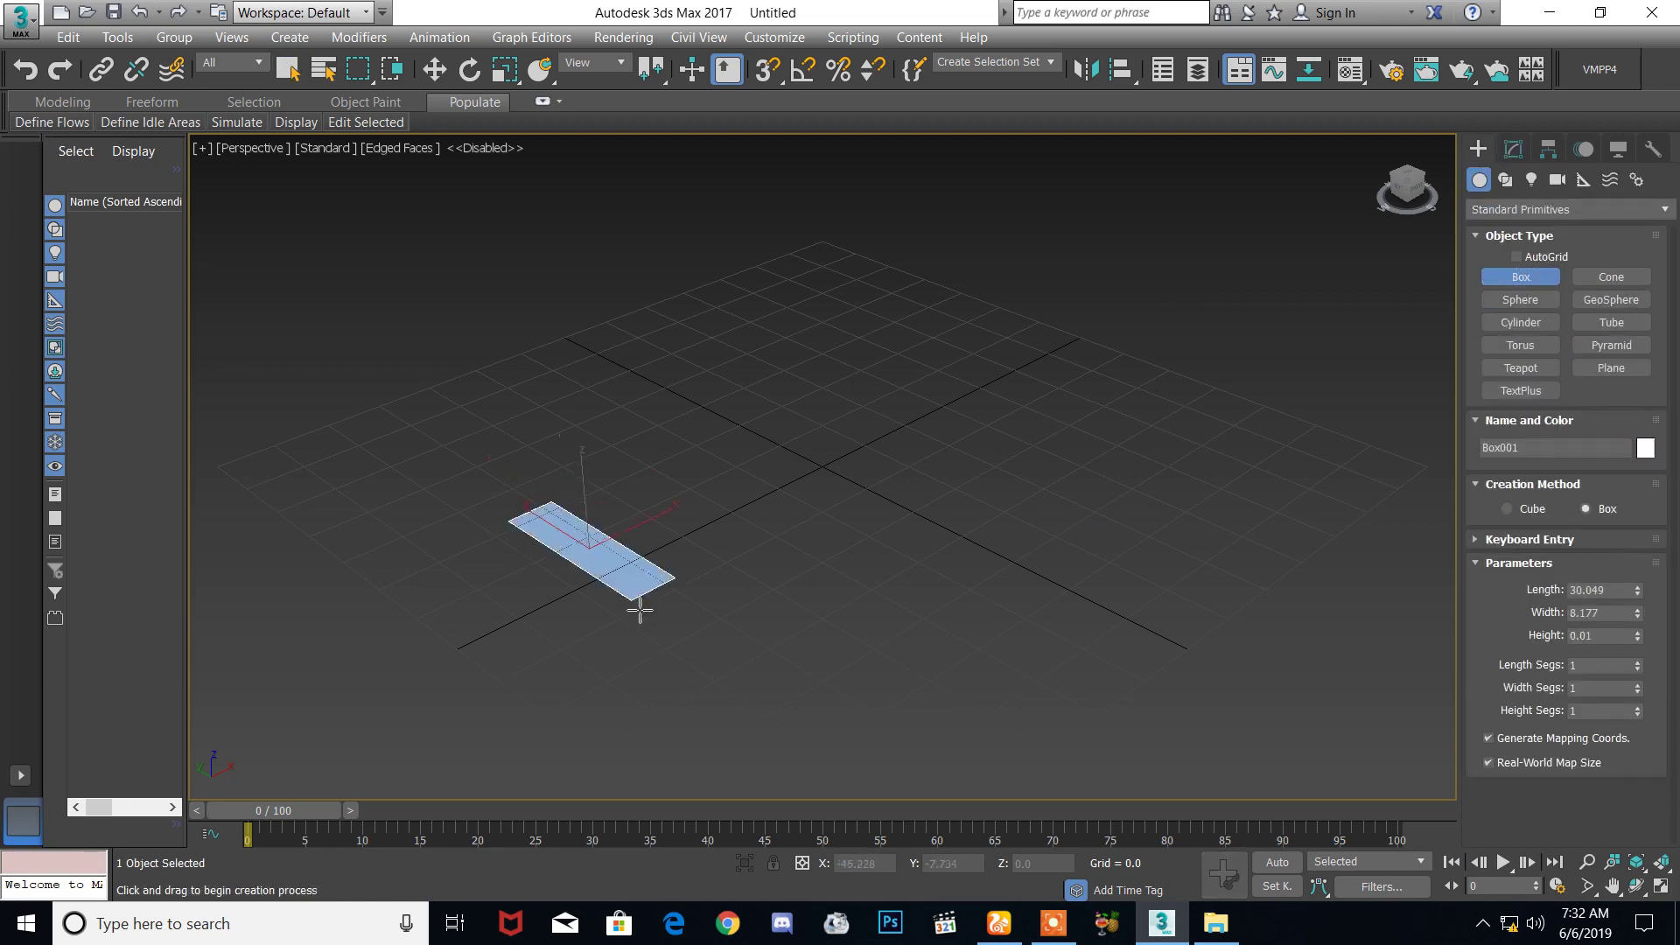
{"action": "left_click_drag", "start_coordinate": [1127, 447], "coordinate": [1081, 431]}
{"action": "left_click", "coordinate": [1063, 291]}
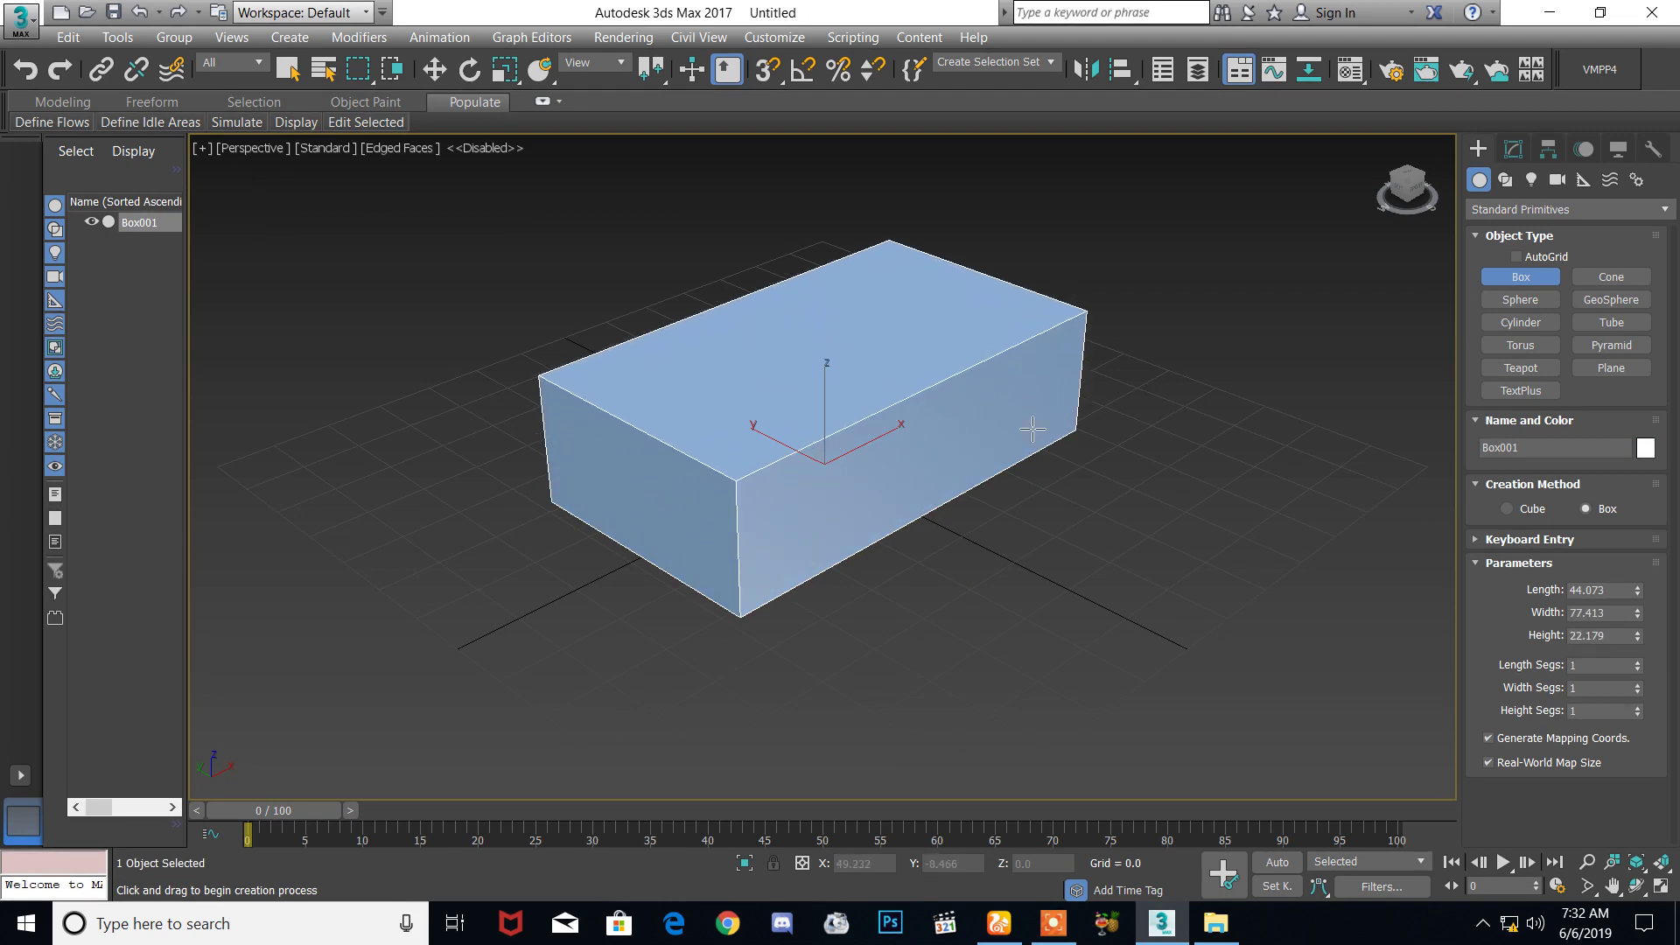
{"action": "left_click", "coordinate": [1517, 151]}
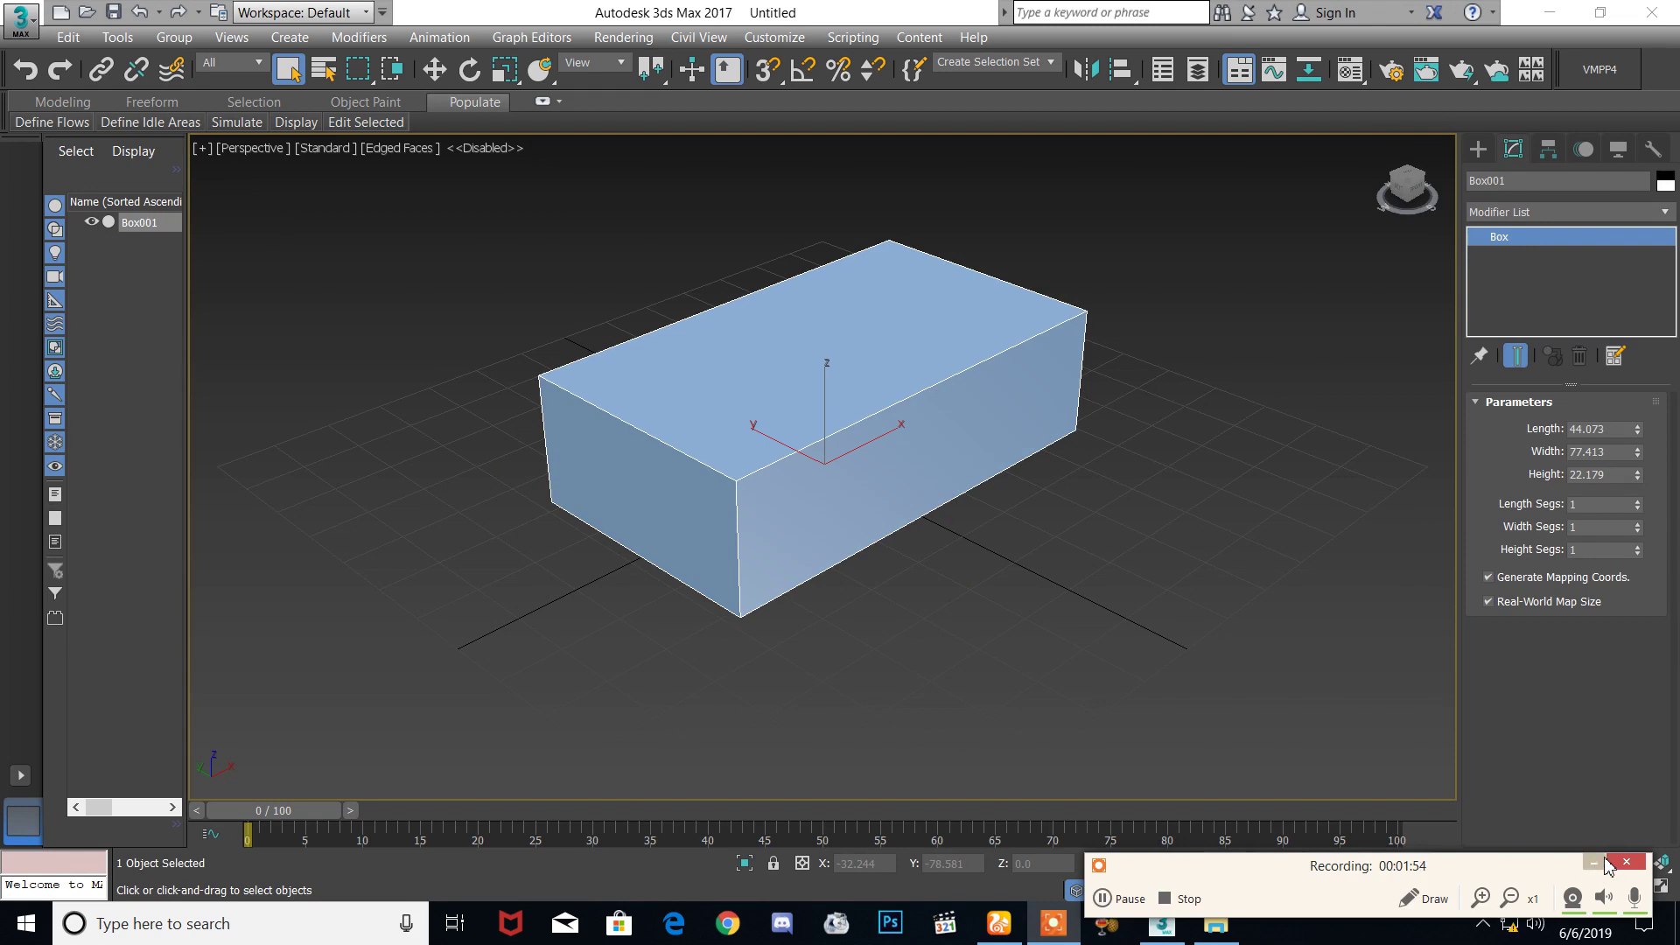
Step: Apply the Mesh Select modifier from the Selection Modifiers group to Box001
{"action": "left_click", "coordinate": [1507, 215]}
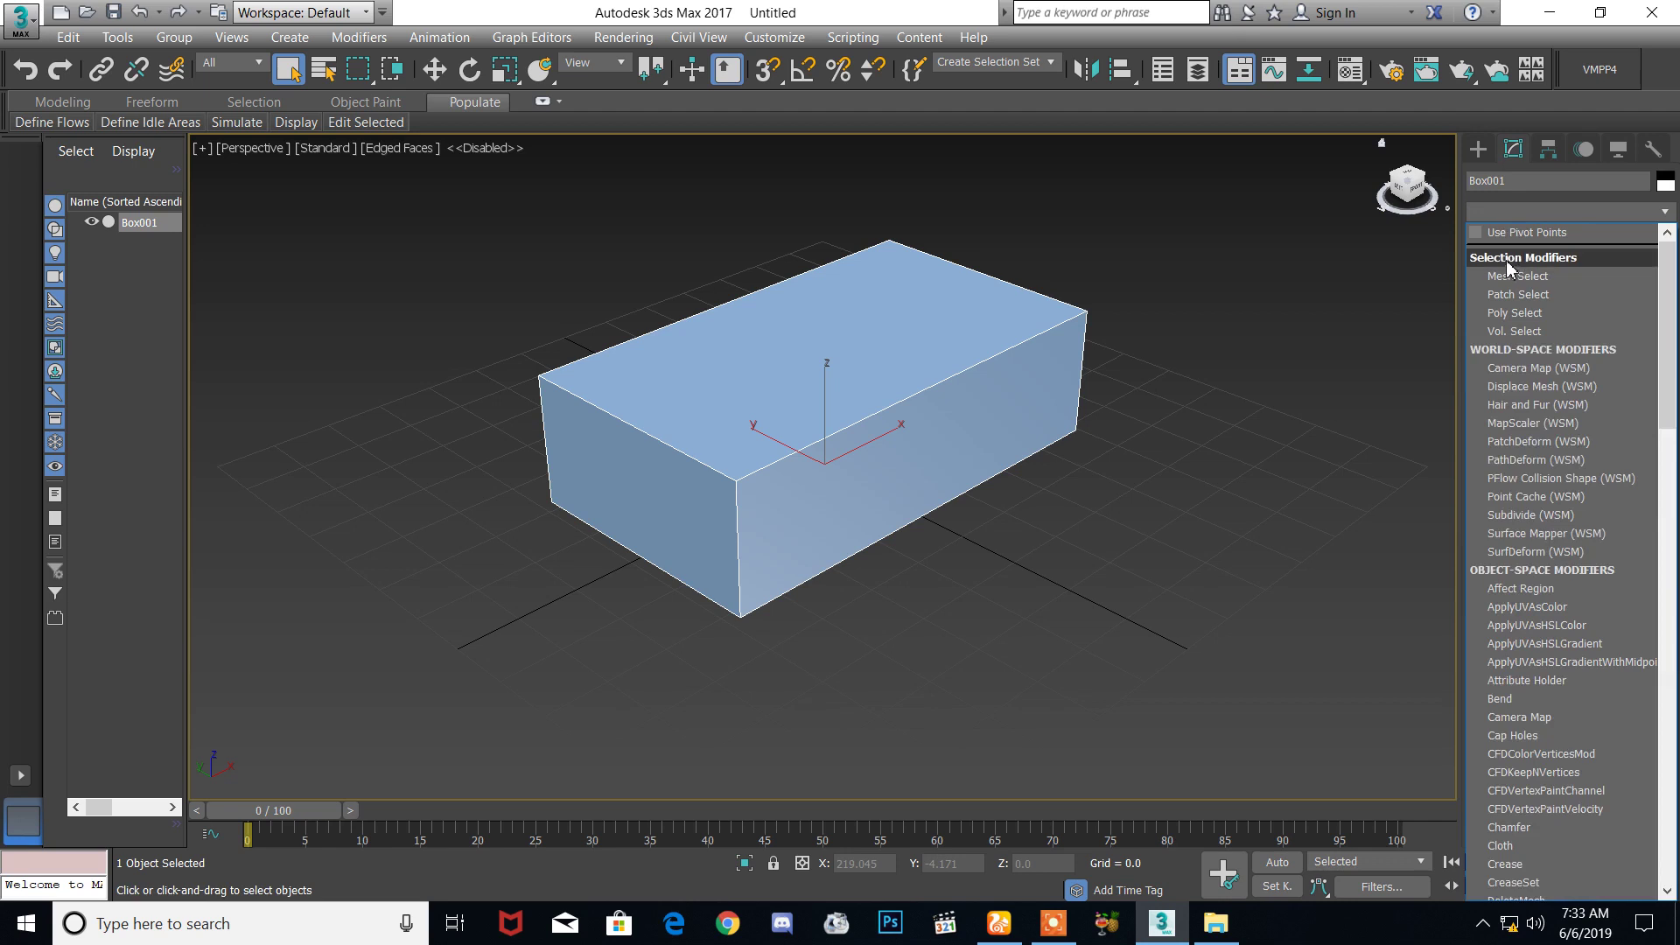
{"action": "left_click", "coordinate": [1504, 259]}
{"action": "left_click", "coordinate": [1523, 215]}
{"action": "left_click", "coordinate": [1509, 278]}
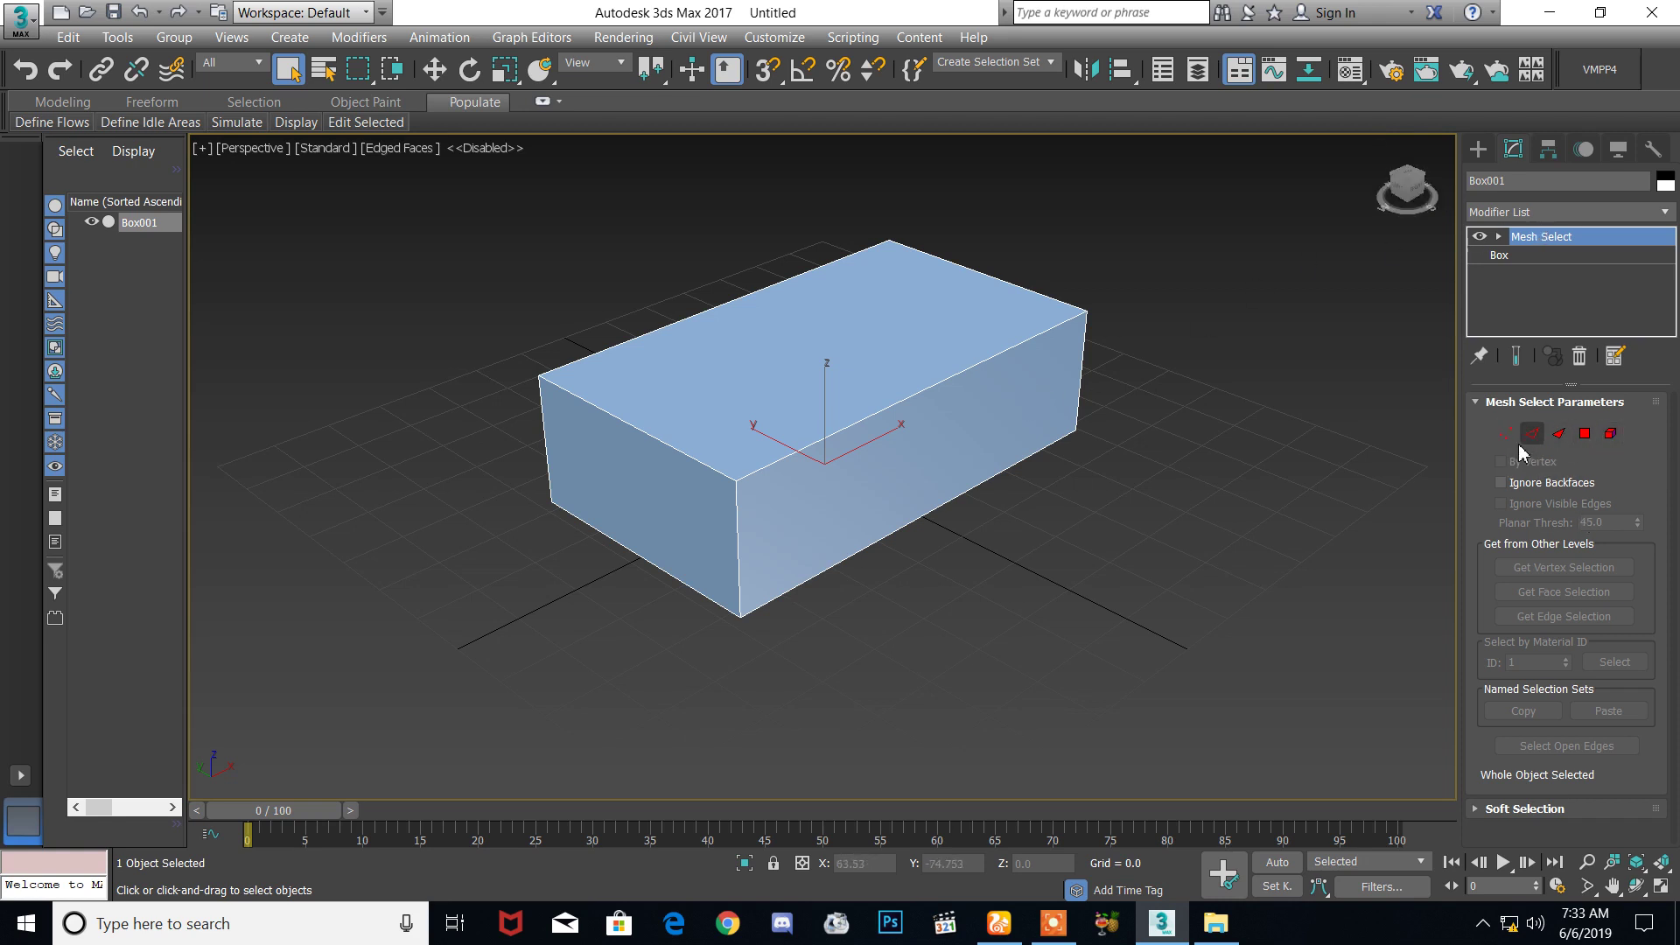
Step: At Vertex level, select box corners, ending with the front vertical edge's two vertices
{"action": "left_click", "coordinate": [1514, 440]}
{"action": "left_click_drag", "start_coordinate": [669, 537], "coordinate": [668, 537]}
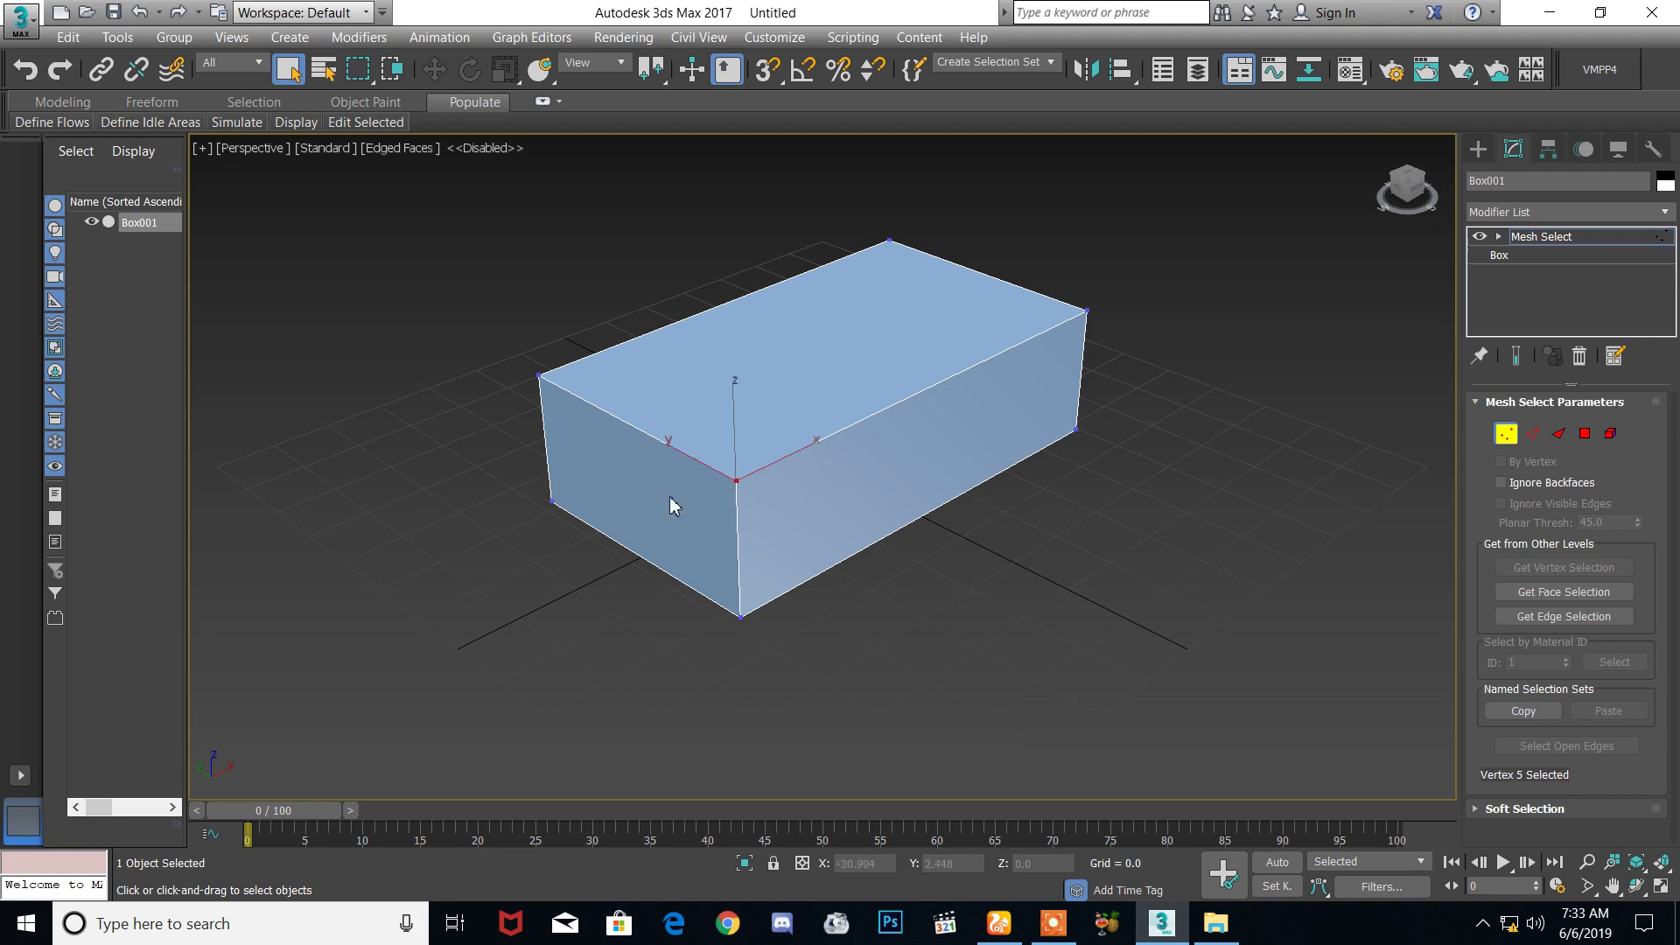
{"action": "left_click_drag", "start_coordinate": [653, 300], "coordinate": [438, 610]}
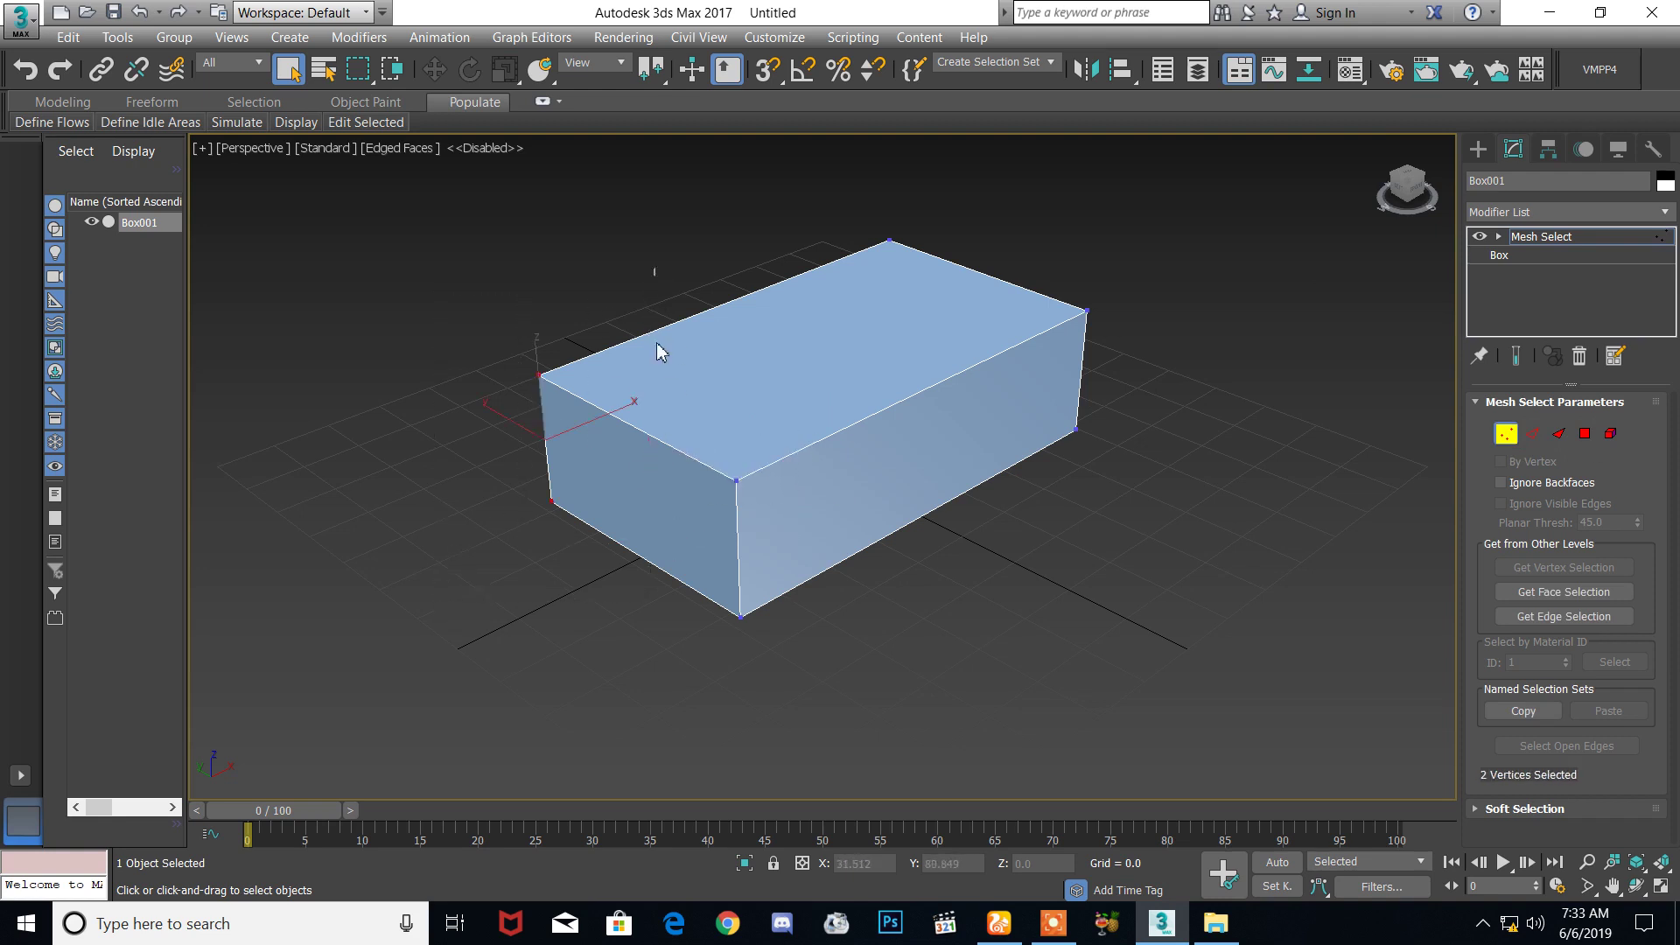
{"action": "left_click_drag", "start_coordinate": [751, 659], "coordinate": [753, 658]}
{"action": "left_click", "coordinate": [707, 453]}
{"action": "left_click_drag", "start_coordinate": [707, 452], "coordinate": [814, 744]}
Step: Try Edge level, then at Face level select the top-left triangle (Face 4)
{"action": "left_click", "coordinate": [1531, 434]}
{"action": "left_click", "coordinate": [871, 442]}
{"action": "left_click", "coordinate": [675, 448]}
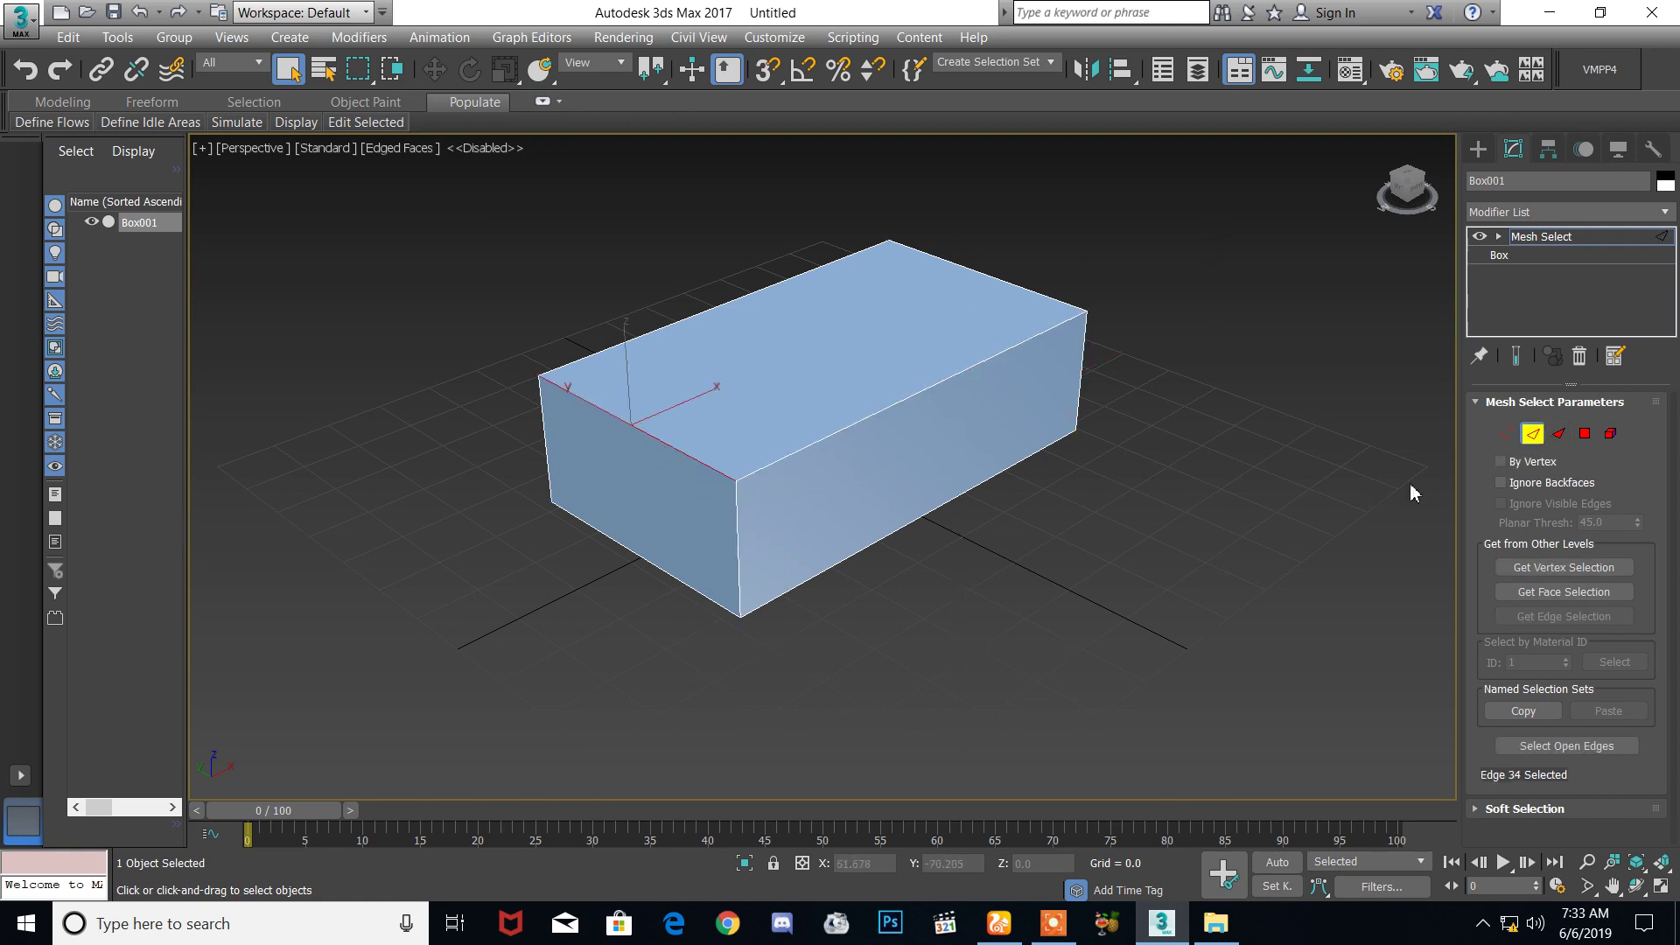
{"action": "left_click", "coordinate": [1558, 433]}
{"action": "left_click", "coordinate": [778, 393]}
{"action": "left_click", "coordinate": [867, 396]}
{"action": "left_click", "coordinate": [754, 381]}
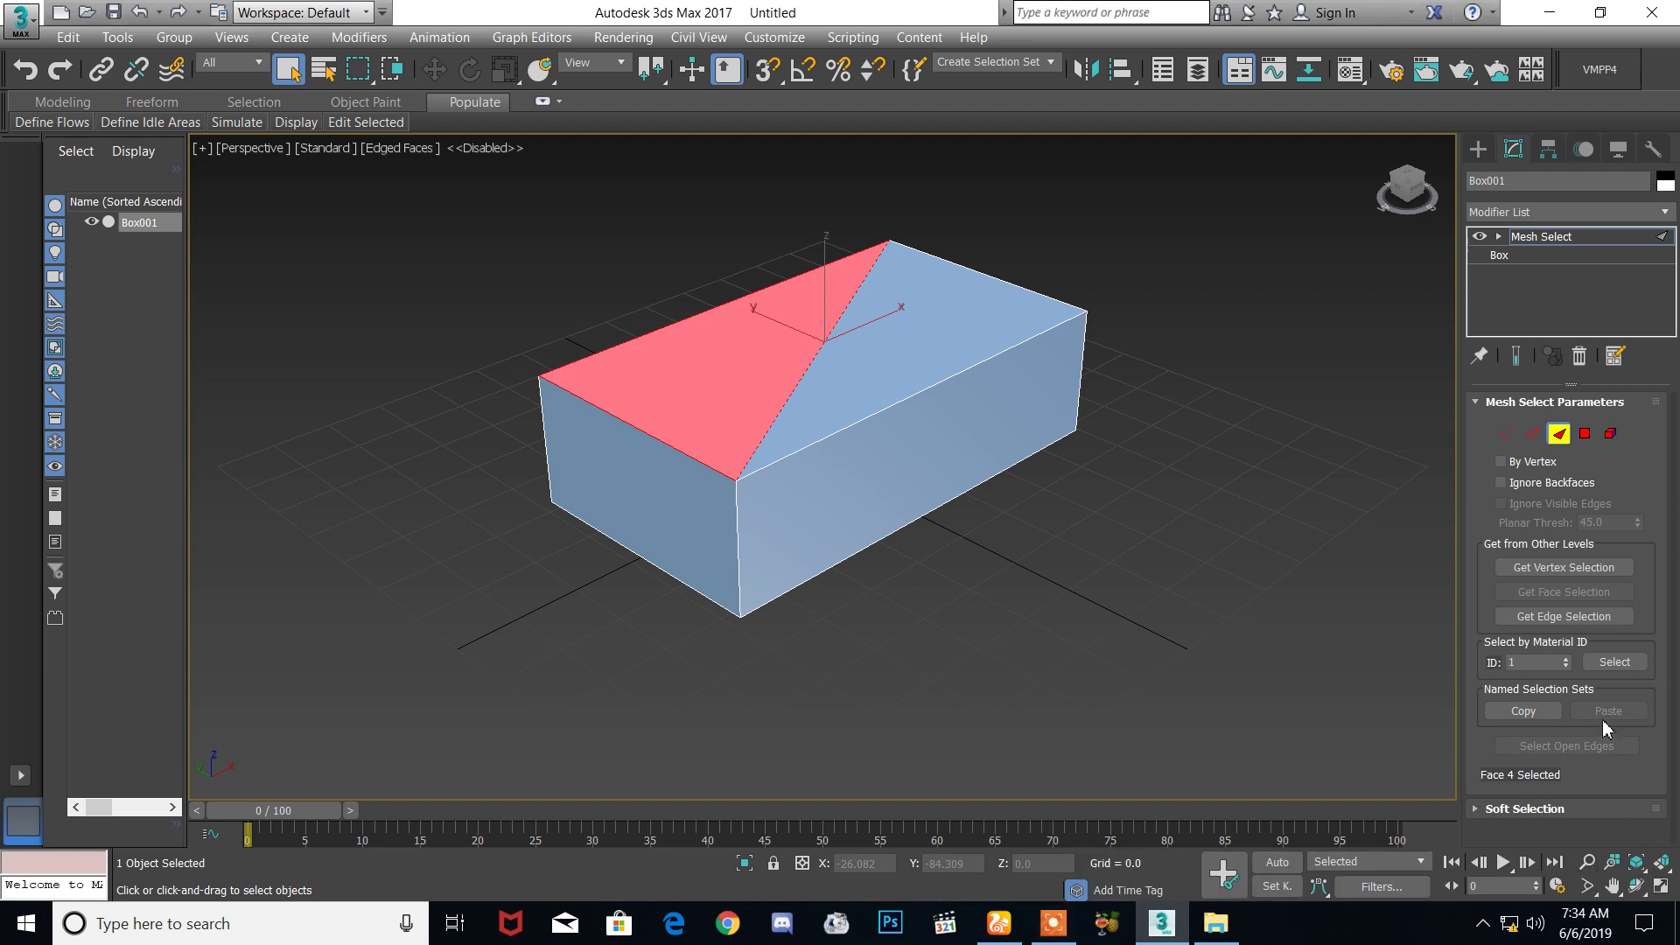
Step: Click various top and front triangles at Face level, ending on the top-left triangle
{"action": "left_click", "coordinate": [841, 377]}
{"action": "left_click", "coordinate": [853, 467]}
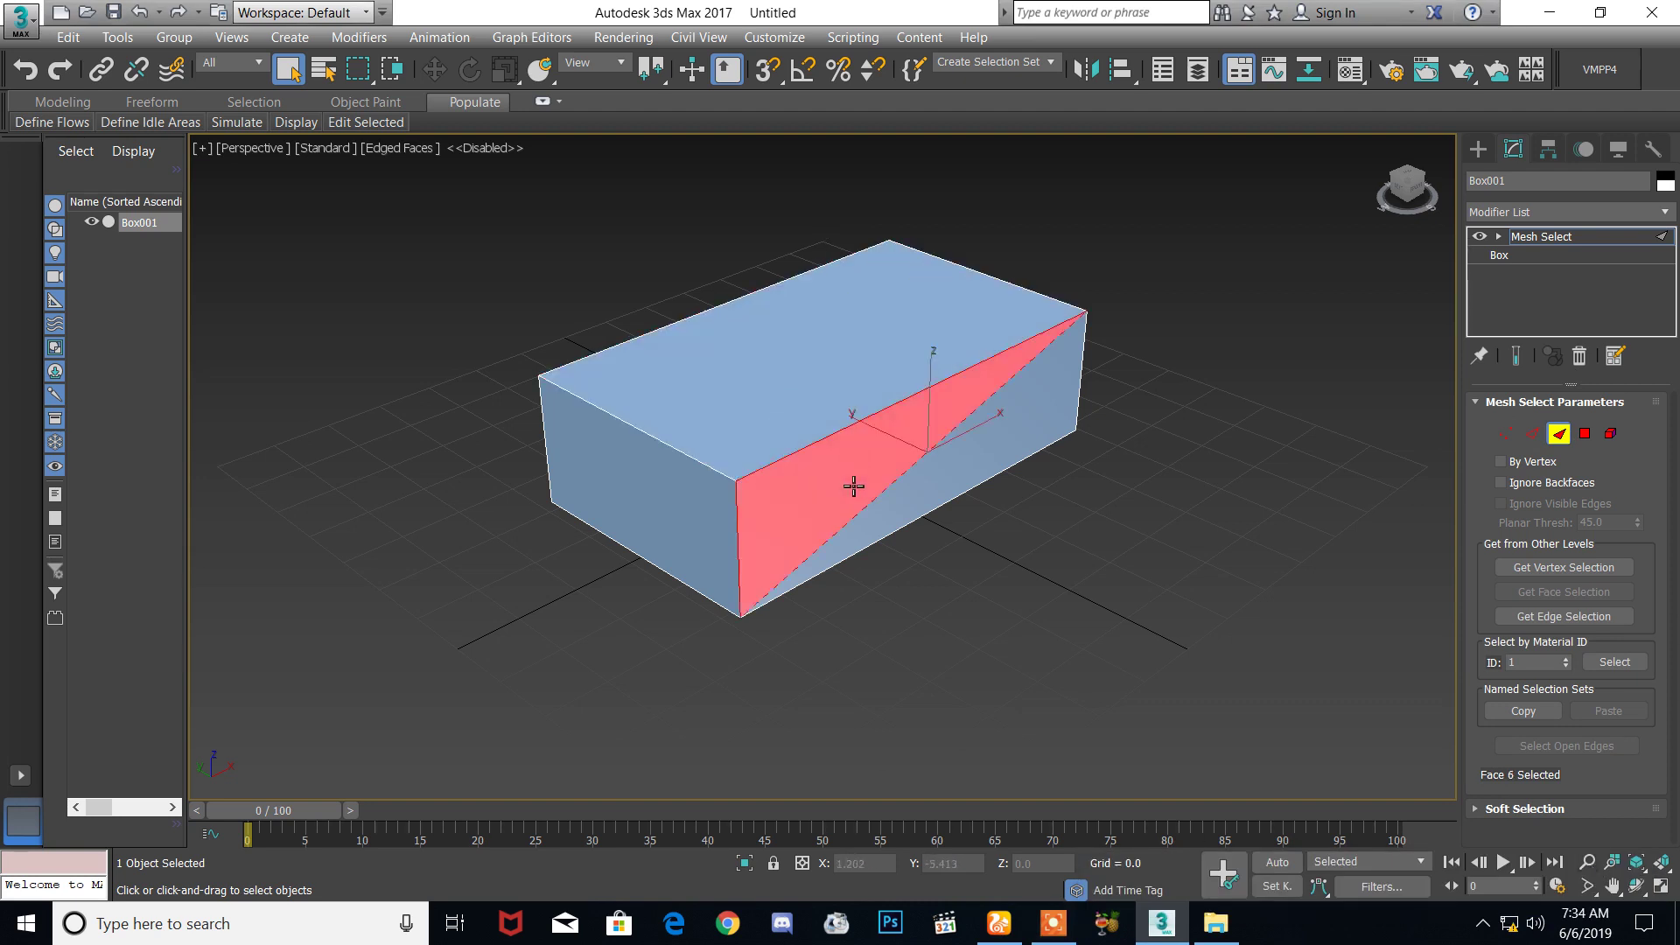
{"action": "left_click", "coordinate": [929, 496]}
{"action": "left_click", "coordinate": [837, 411]}
{"action": "left_click", "coordinate": [753, 380]}
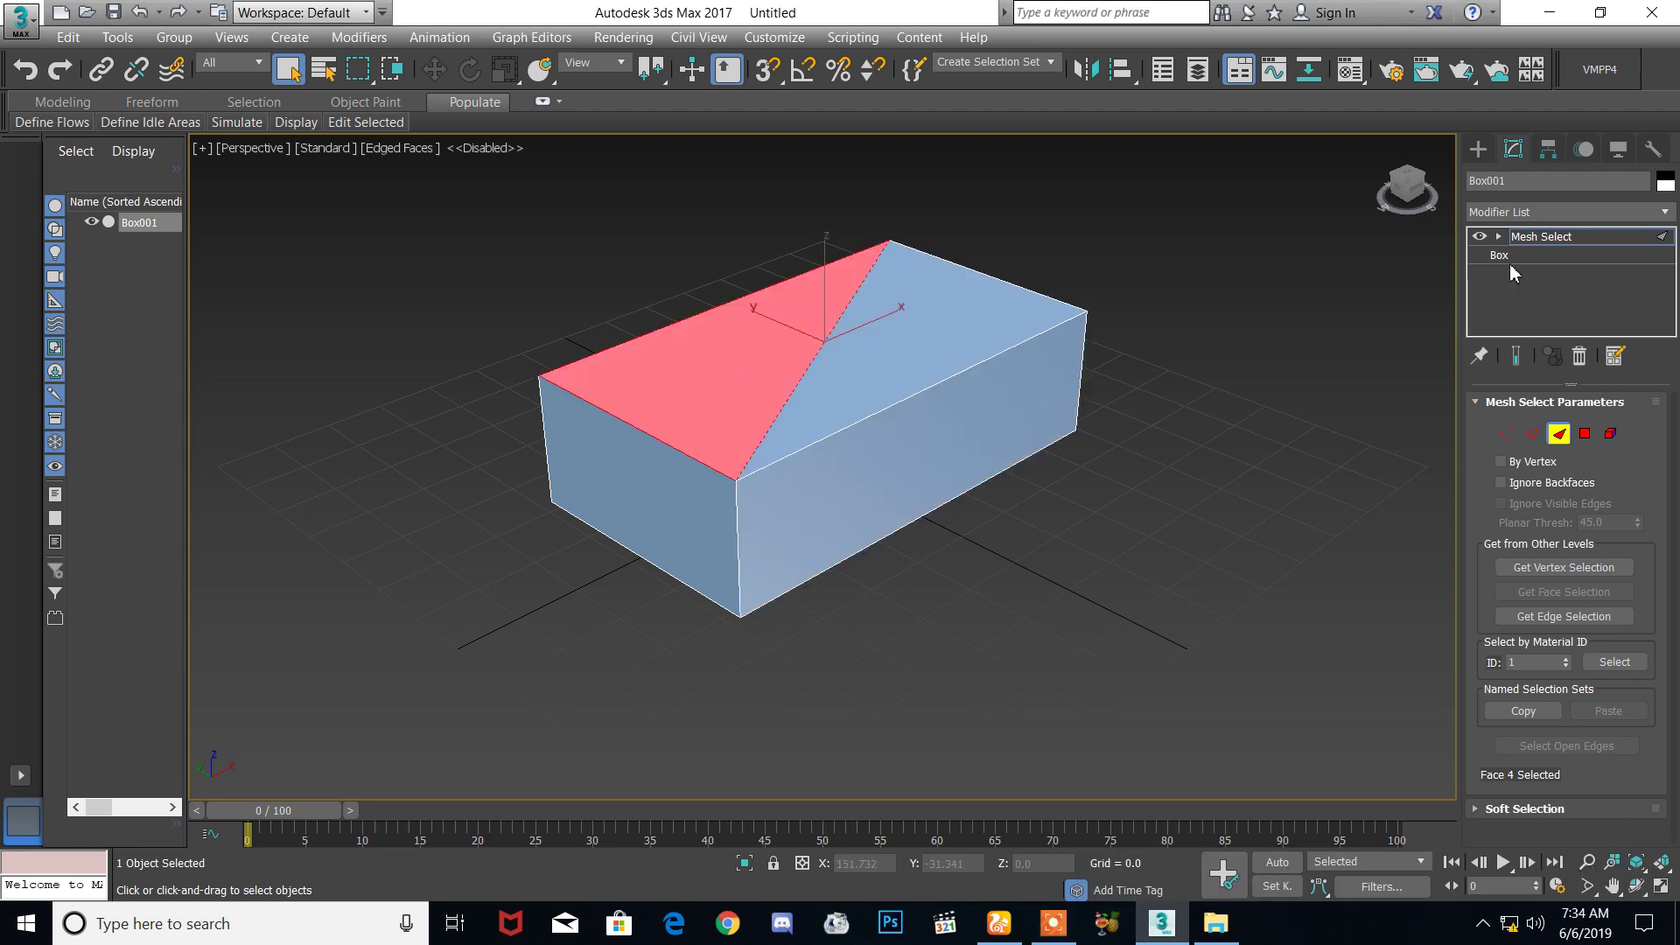
Step: Try Polygon level on the top and sides, then Element level for the whole box
{"action": "left_click", "coordinate": [1584, 433]}
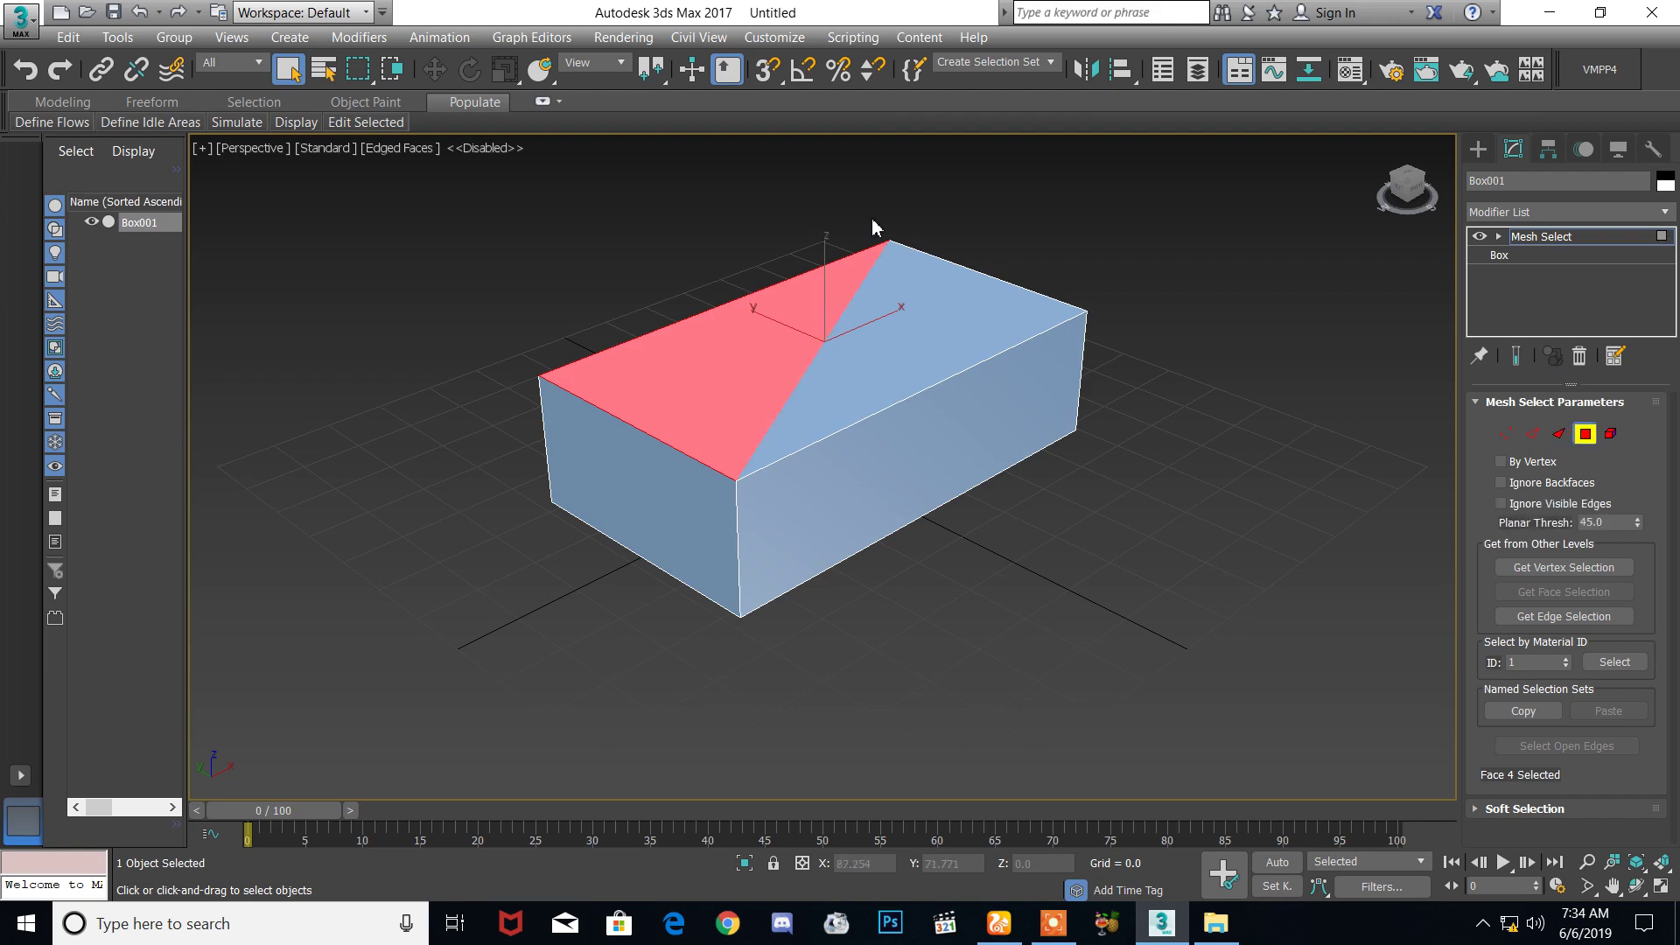
{"action": "left_click", "coordinate": [933, 345]}
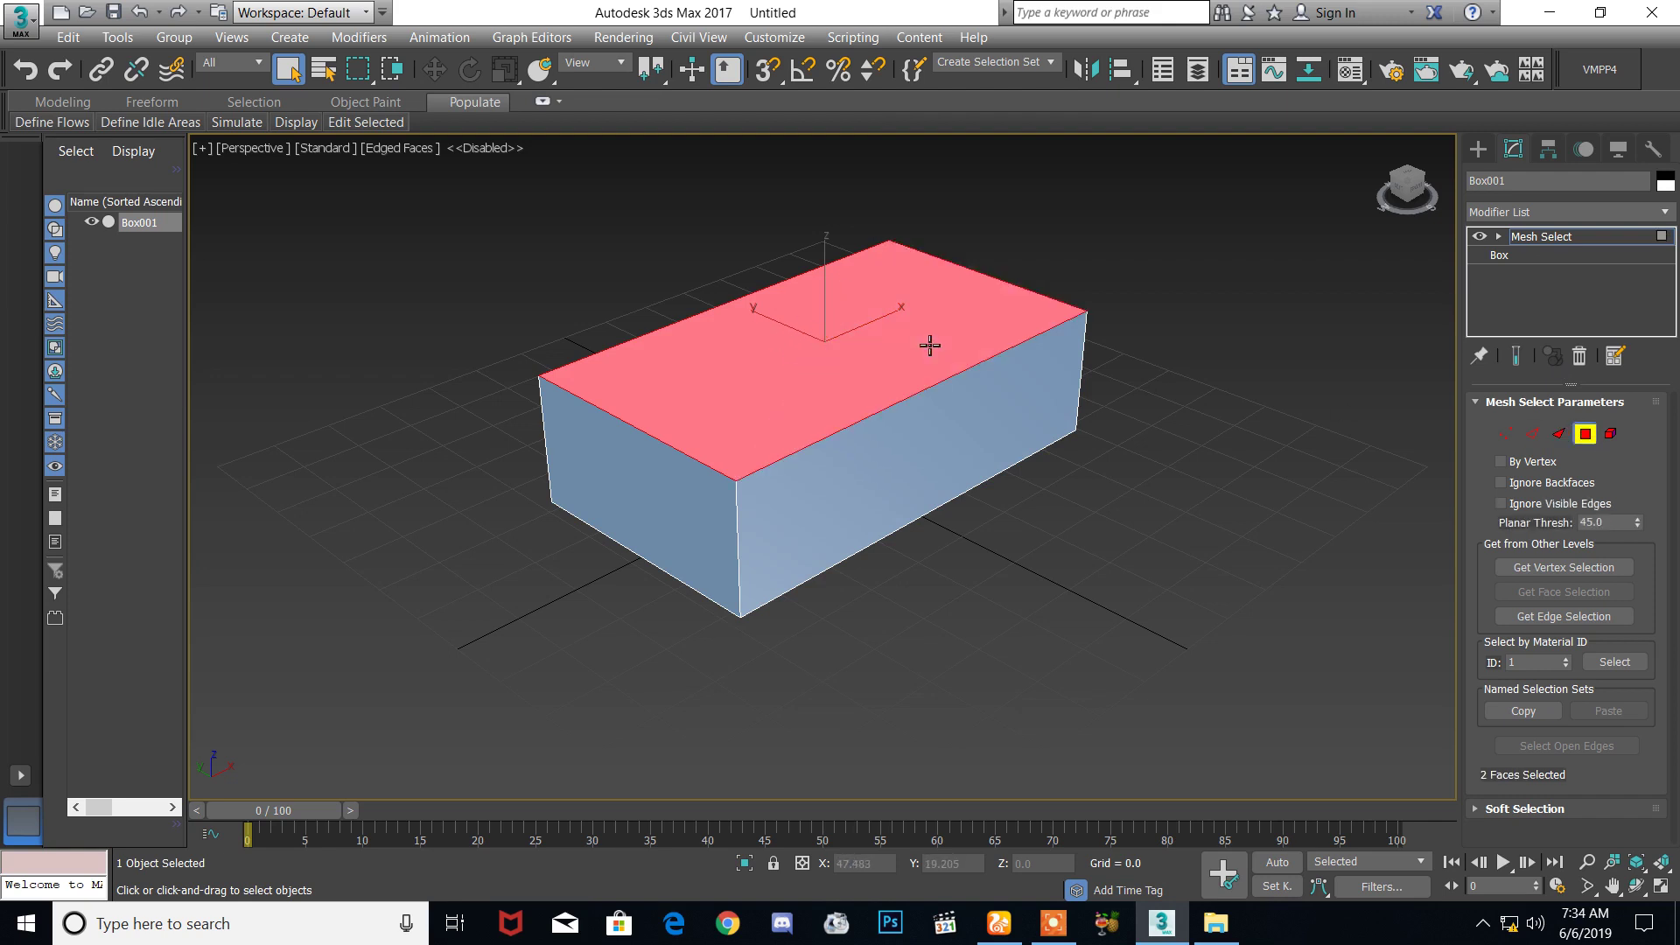
{"action": "left_click", "coordinate": [920, 427]}
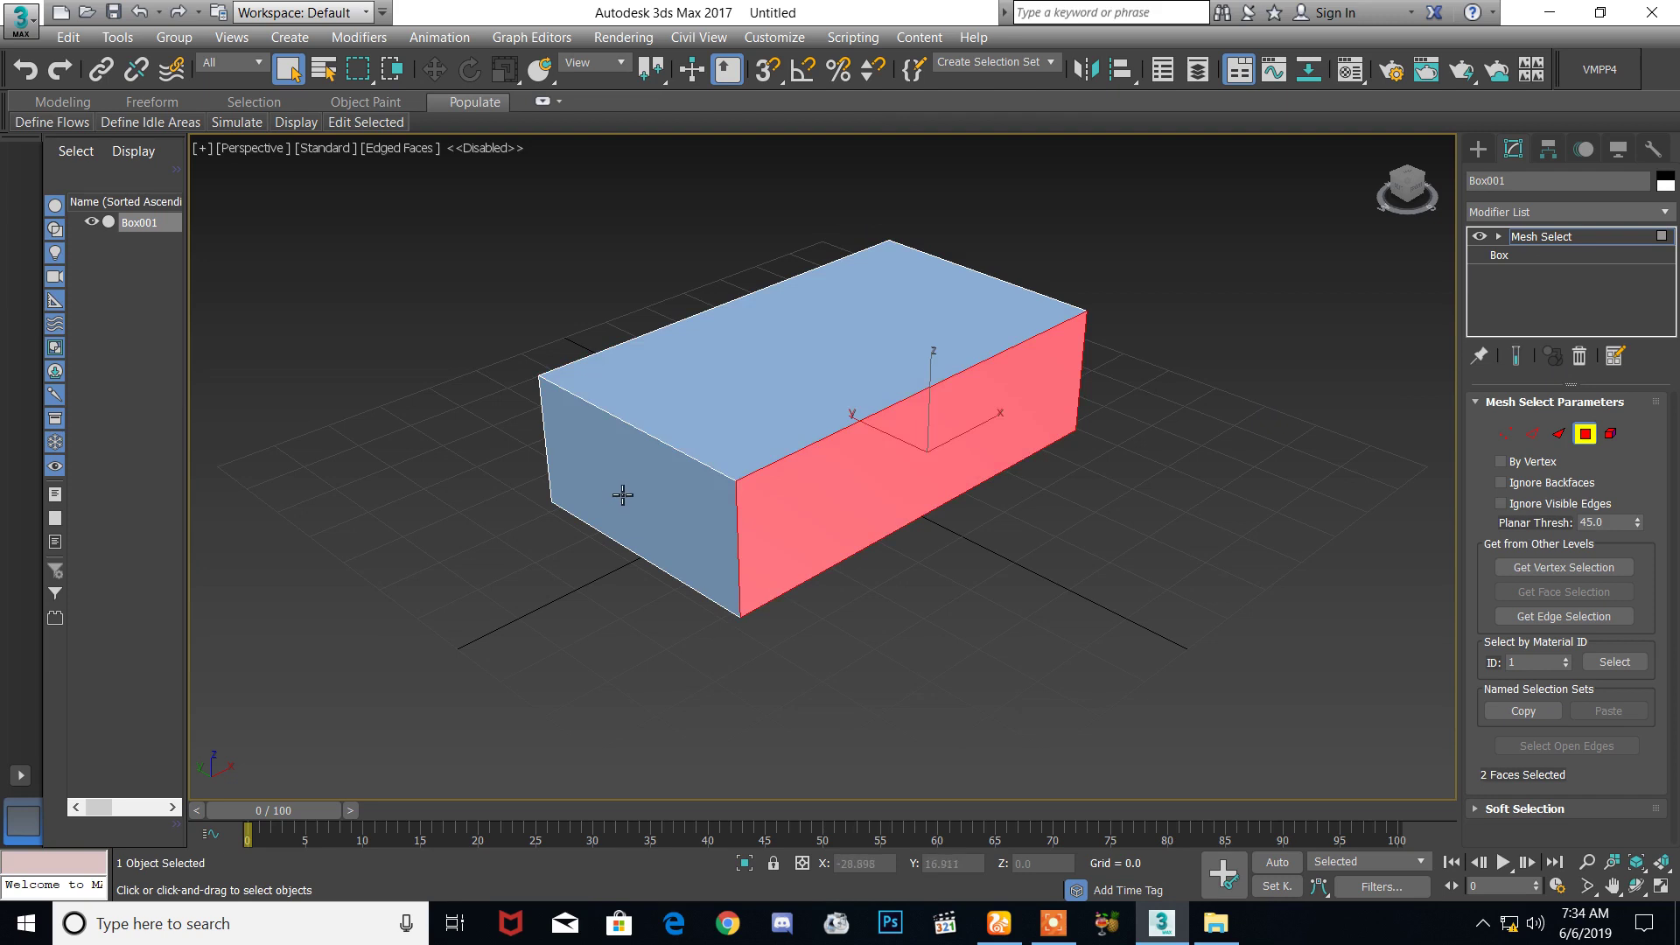
{"action": "left_click", "coordinate": [619, 497]}
{"action": "left_click", "coordinate": [1611, 433]}
{"action": "left_click", "coordinate": [817, 382]}
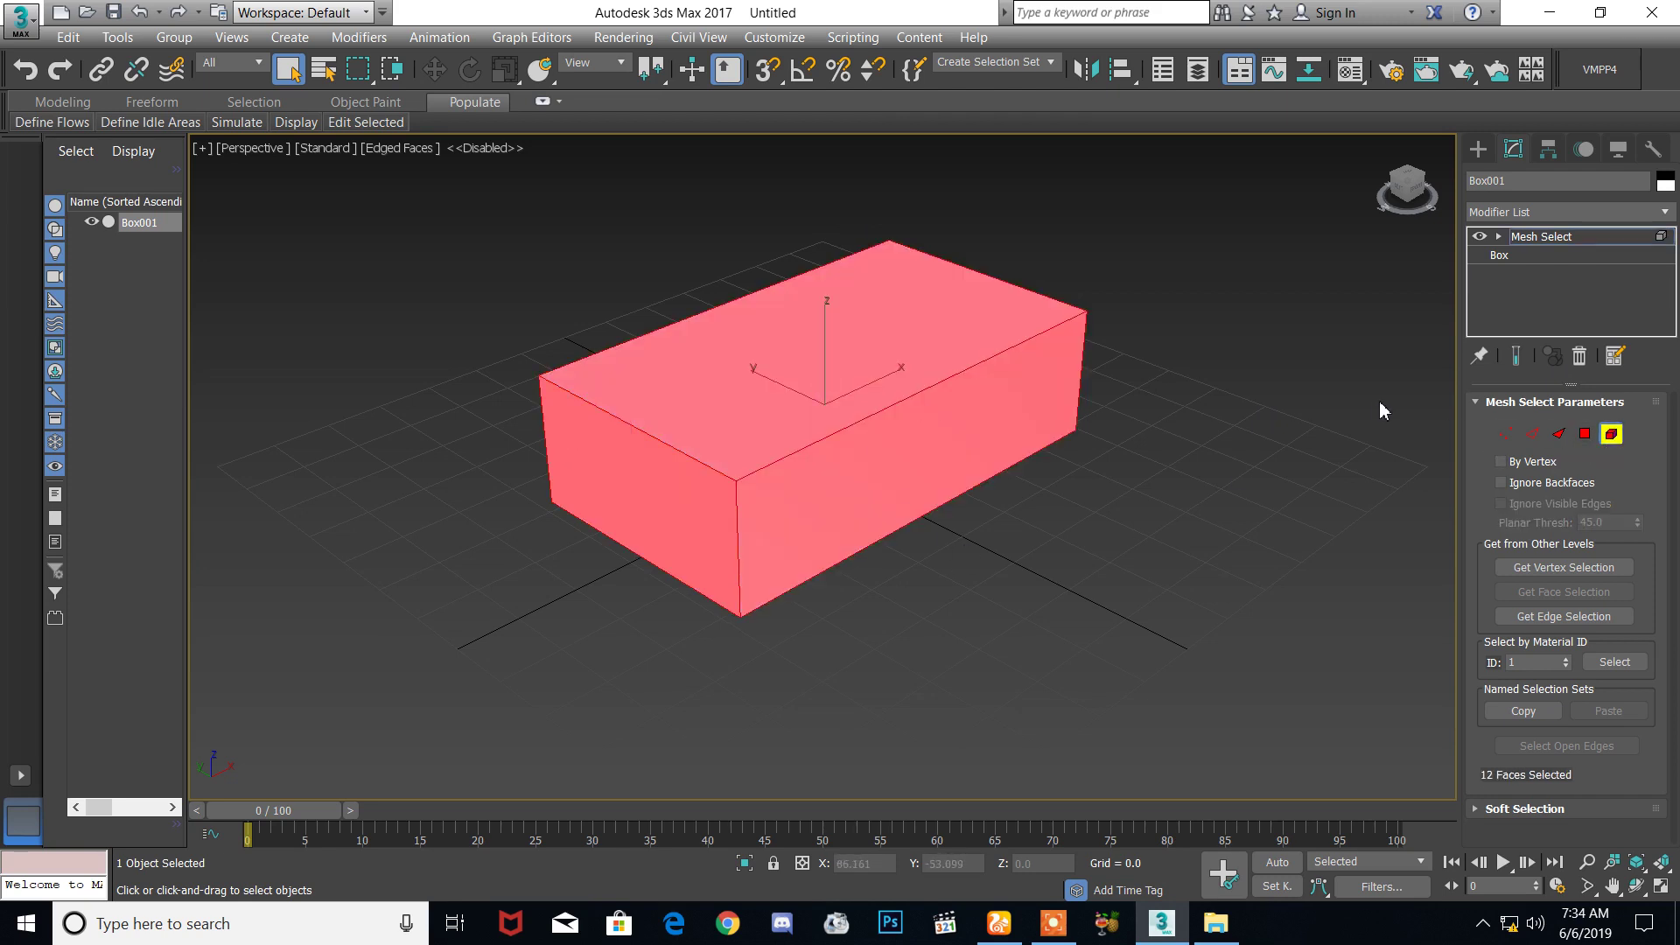
Step: At Face level, select the top-right triangle plus a left side face and a front face
{"action": "left_click", "coordinate": [1559, 433]}
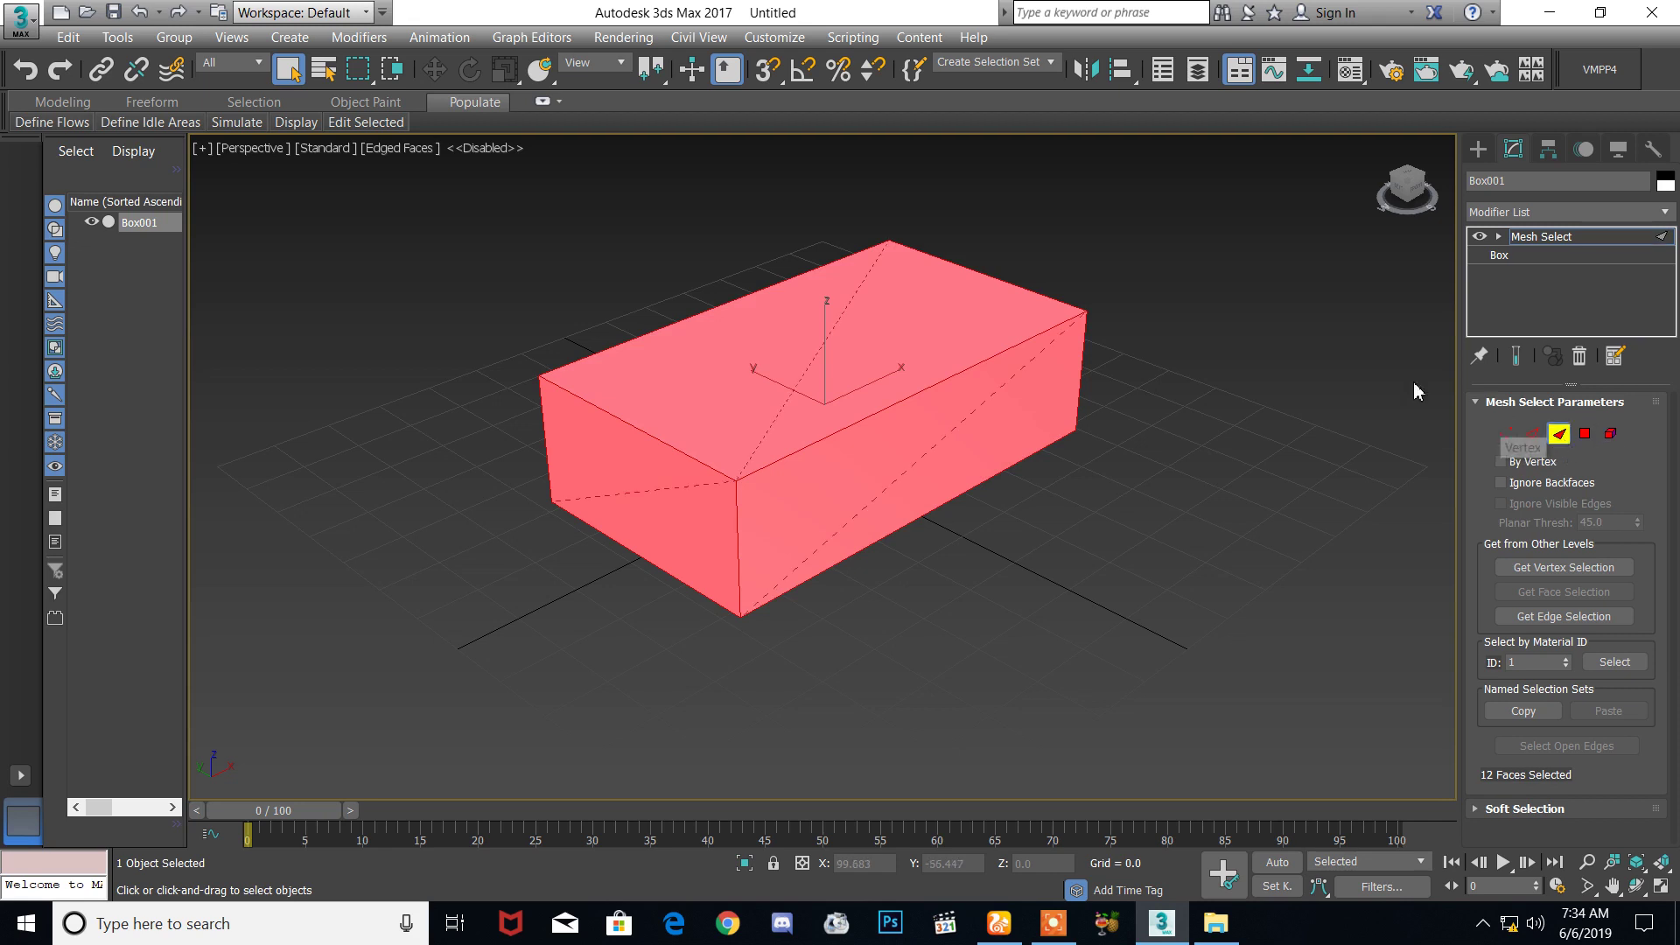
{"action": "left_click", "coordinate": [1129, 503]}
{"action": "left_click", "coordinate": [925, 315]}
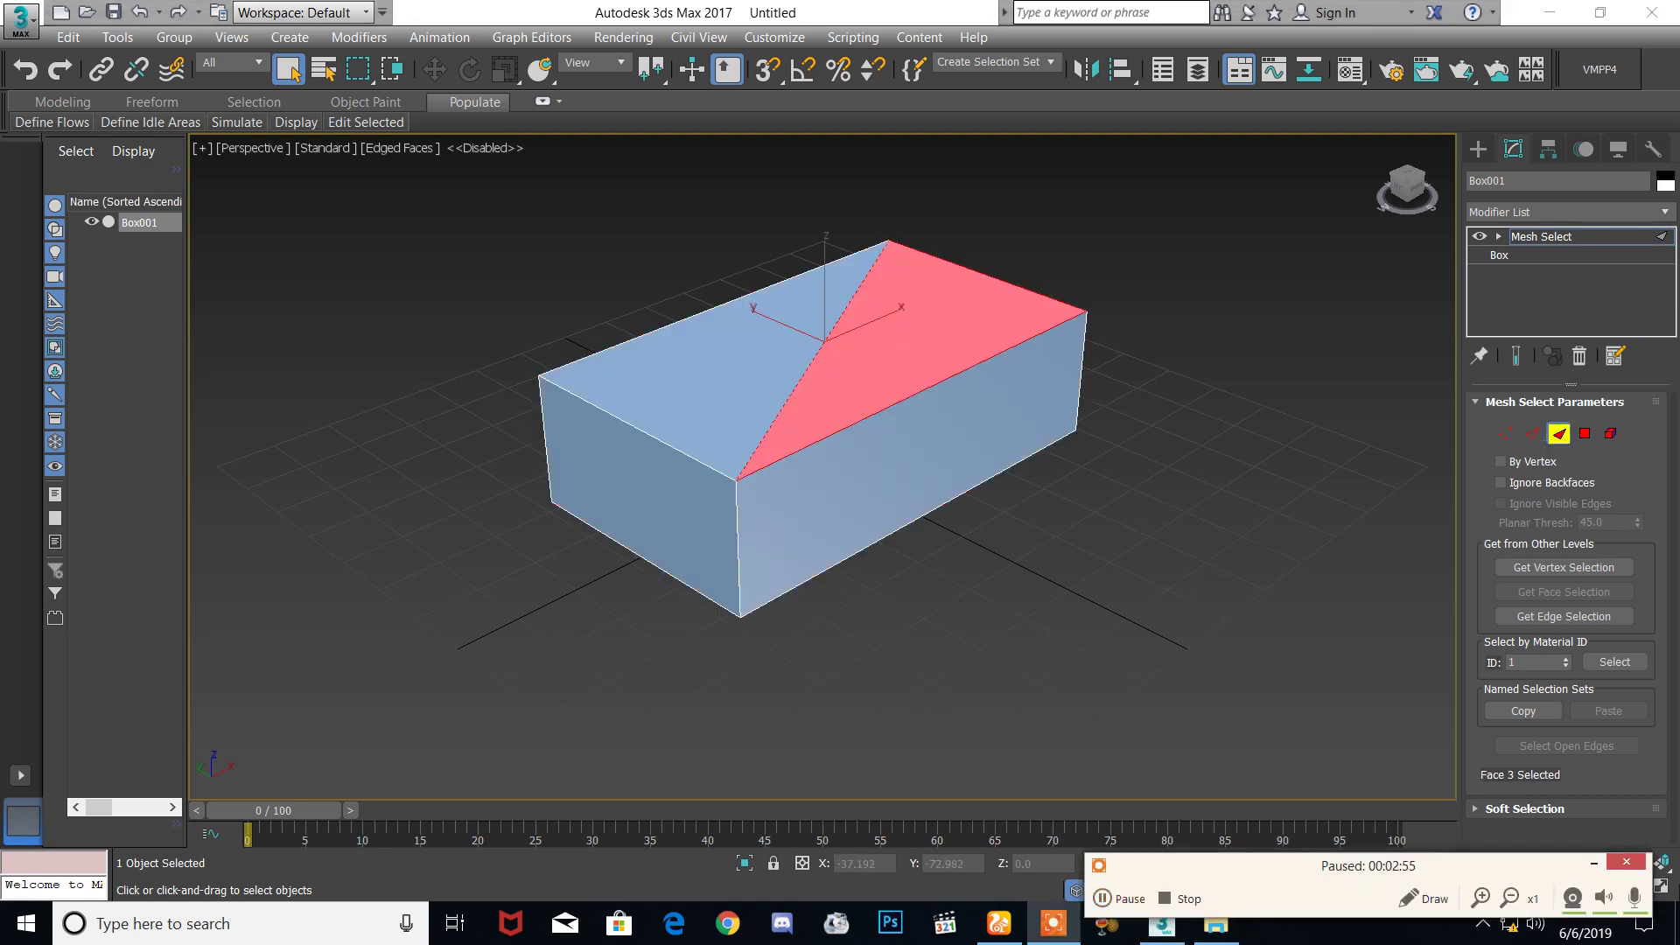
{"action": "left_click", "coordinate": [666, 547], "text": "ctrl"}
{"action": "mouse_move", "coordinate": [941, 554]}
{"action": "middle_mouse_down", "text": "alt"}
{"action": "mouse_move", "coordinate": [753, 563]}
{"action": "mouse_move", "coordinate": [916, 558]}
{"action": "middle_mouse_up", "text": "alt"}
{"action": "left_click", "coordinate": [916, 559], "text": "ctrl"}
{"action": "middle_click_drag", "start_coordinate": [751, 612], "coordinate": [959, 576], "text": "alt"}
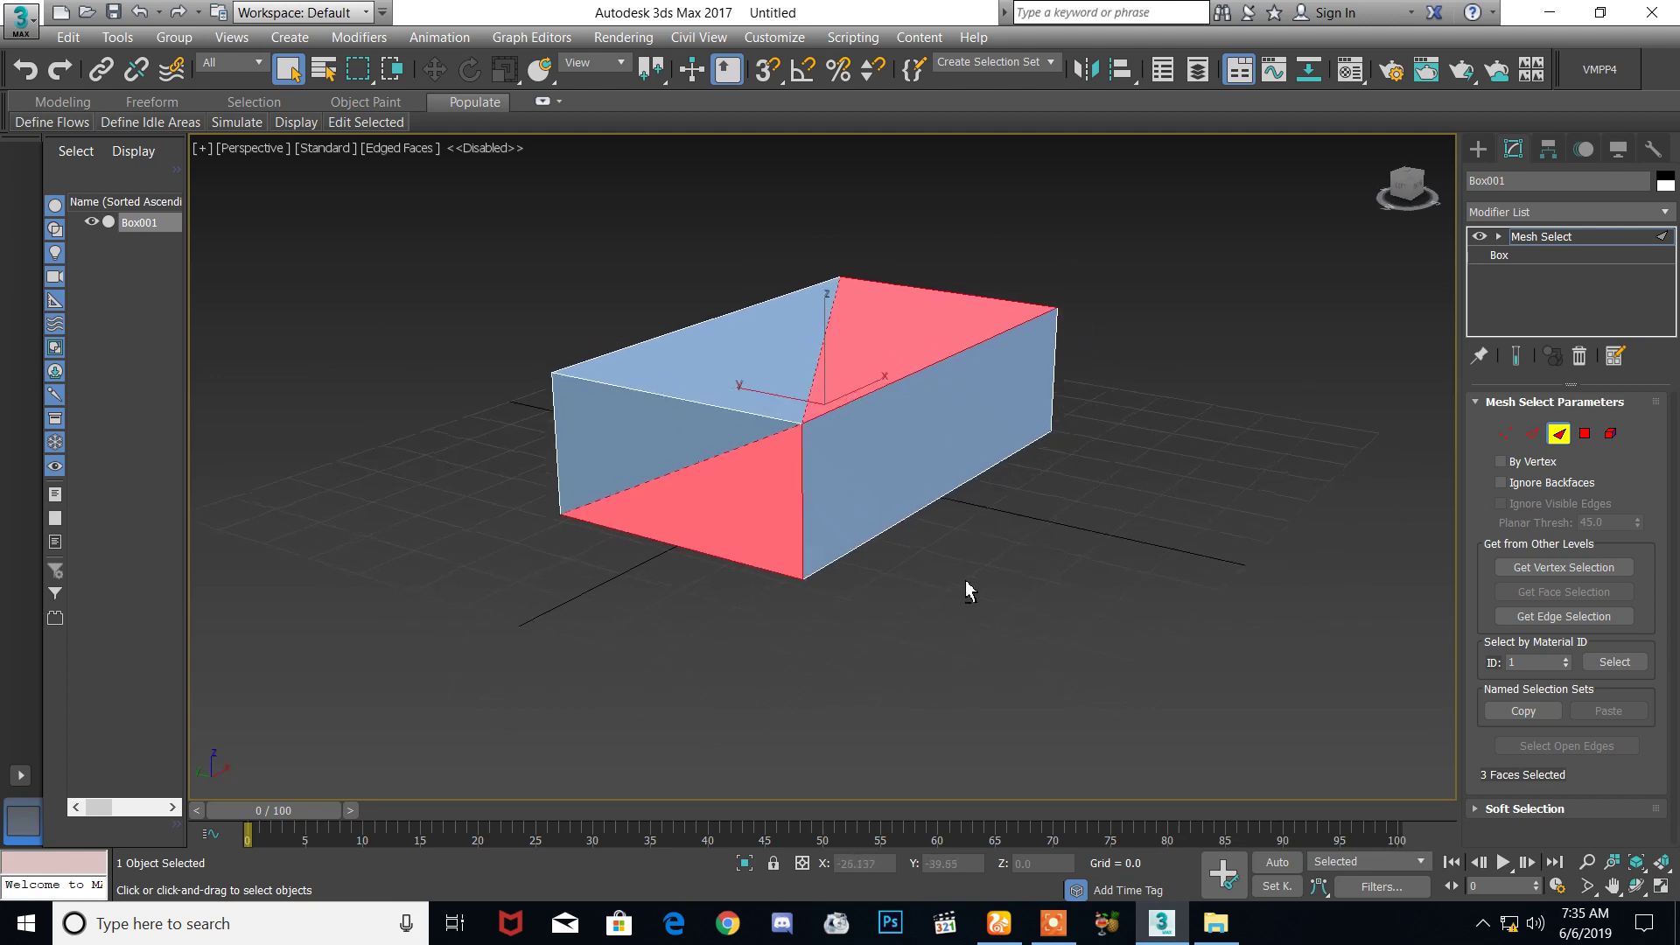
Step: Exit to Mesh Select's object level and bring up the Modifier List again
{"action": "left_click", "coordinate": [1528, 240]}
{"action": "mouse_move", "coordinate": [1088, 563]}
{"action": "middle_mouse_down", "text": "alt"}
{"action": "mouse_move", "coordinate": [919, 570]}
{"action": "mouse_move", "coordinate": [822, 487]}
{"action": "middle_mouse_up", "text": "alt"}
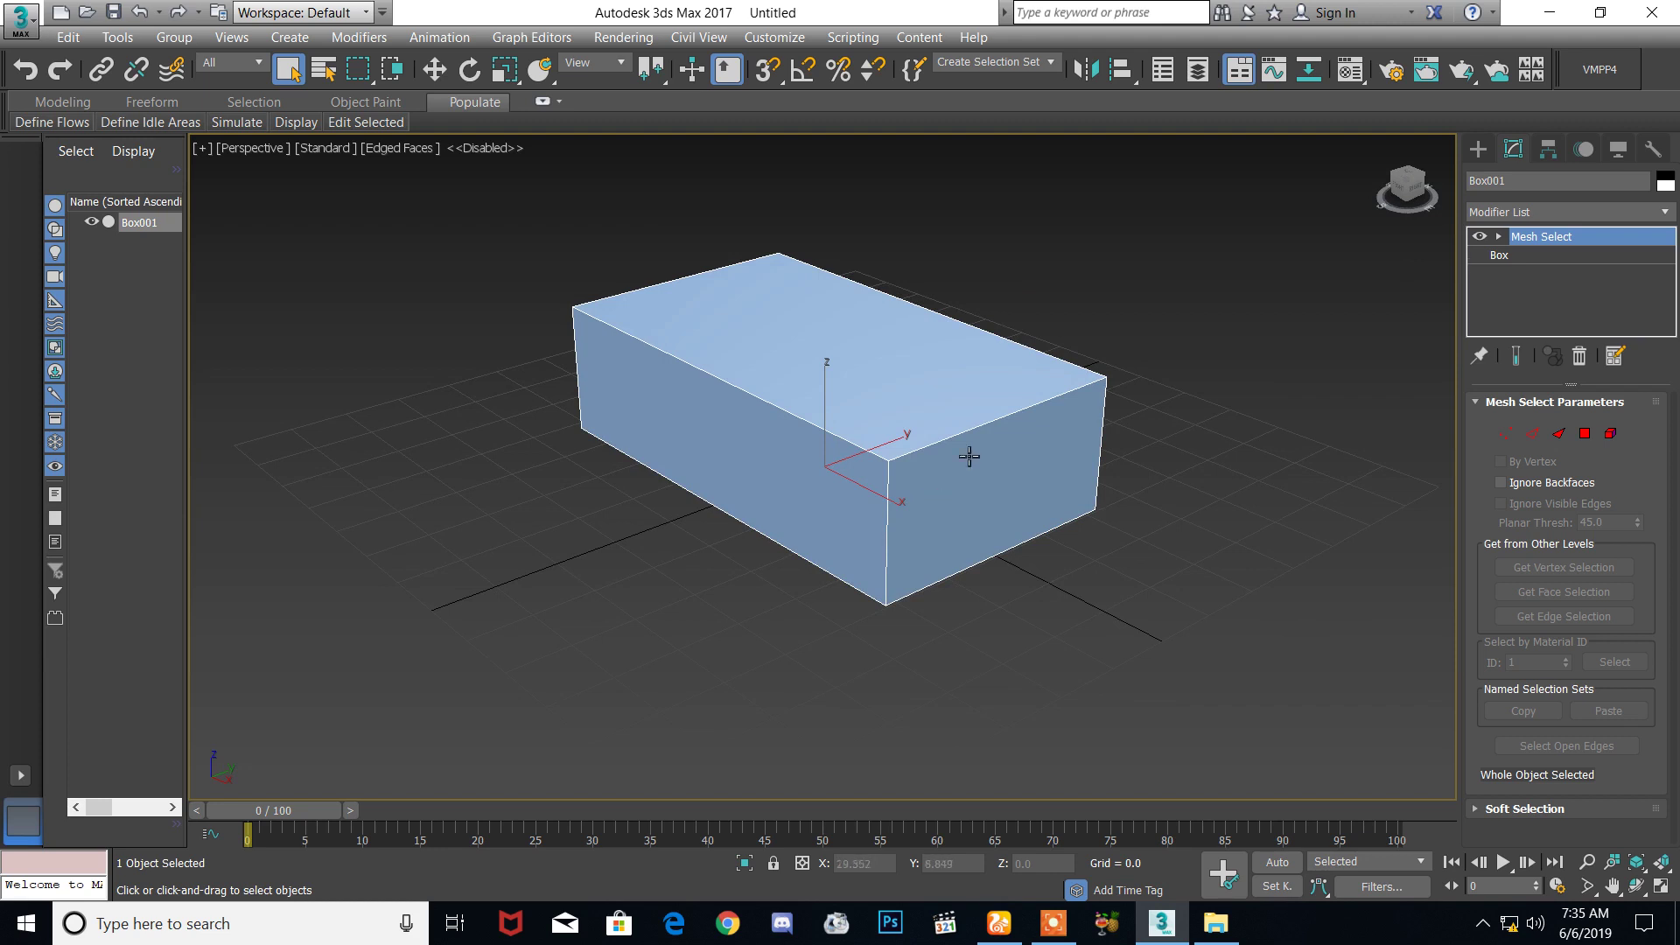
{"action": "left_click", "coordinate": [1519, 219]}
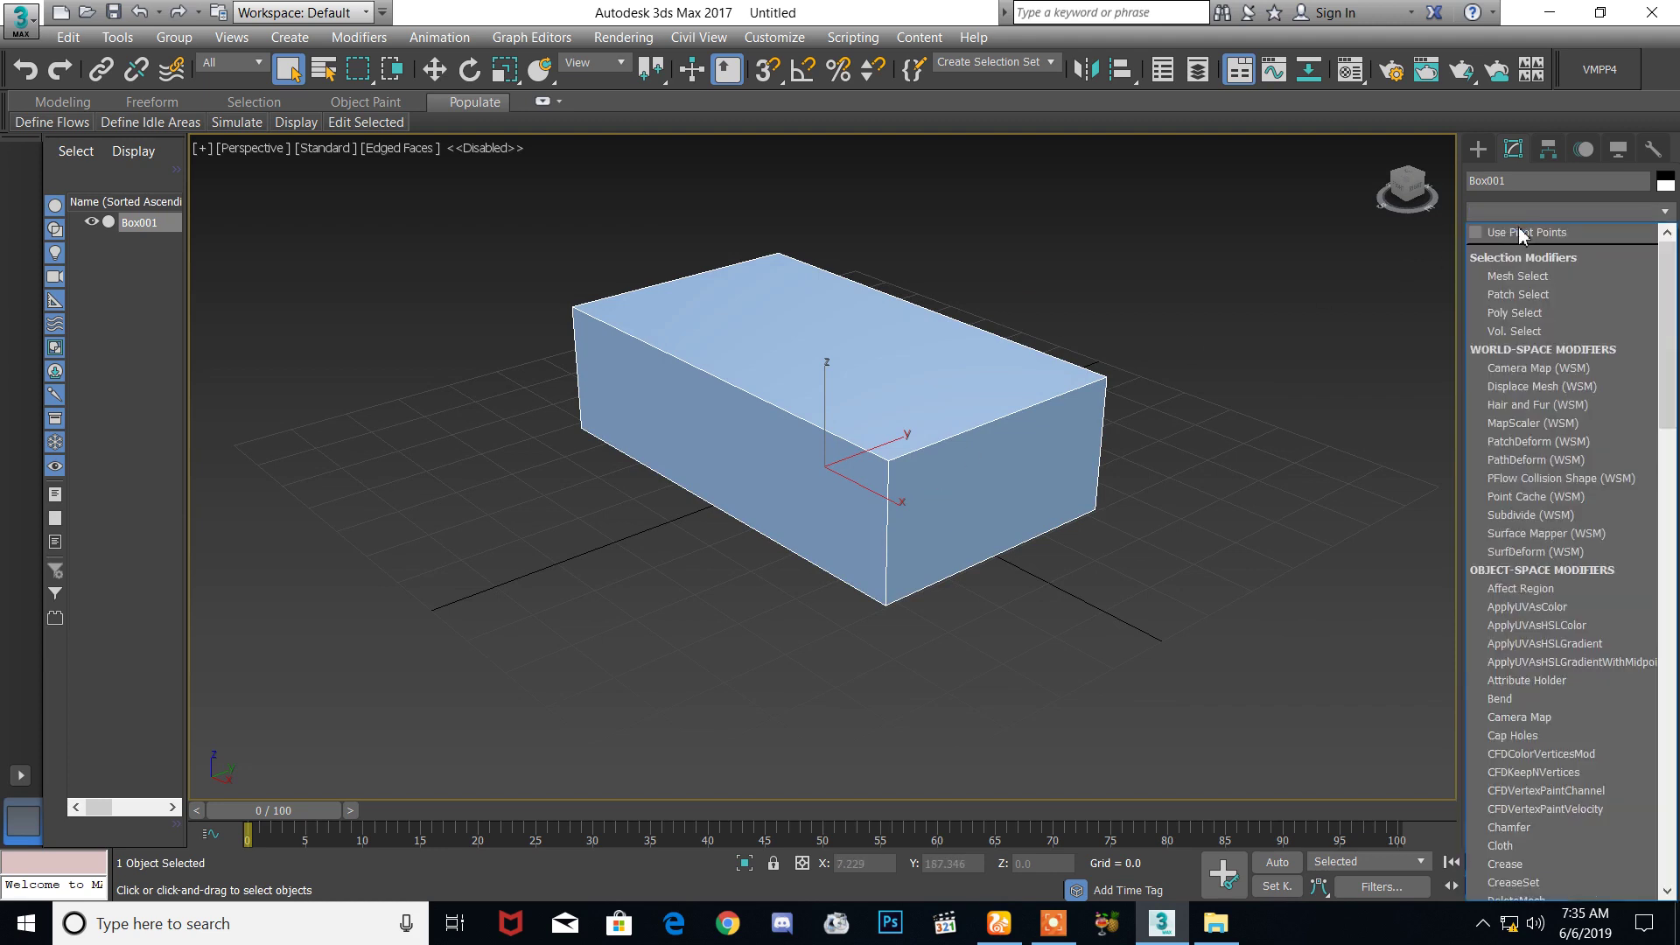
Step: Add Face Extrude with Amount 35.65 to push the selected faces out
{"action": "scroll", "coordinate": [1522, 236], "scroll_direction": "down", "scroll_amount": 2}
{"action": "scroll", "coordinate": [1527, 234], "scroll_direction": "down", "scroll_amount": 15}
{"action": "left_click", "coordinate": [1535, 238]}
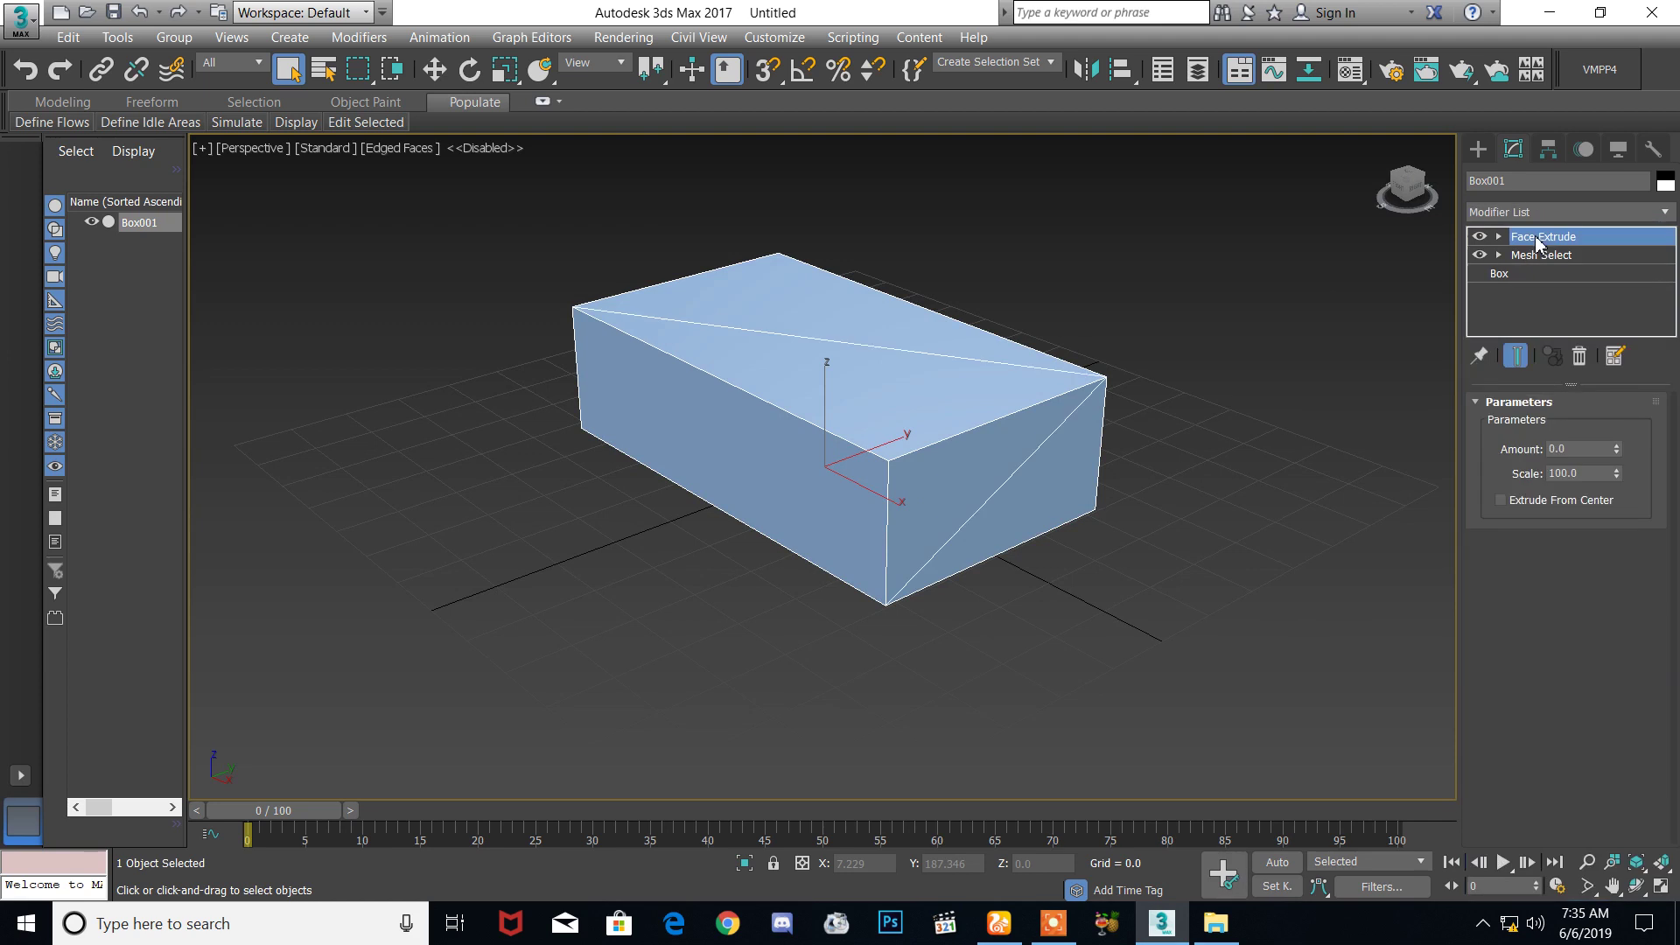
{"action": "mouse_move", "coordinate": [823, 448]}
{"action": "middle_mouse_down", "text": "alt"}
{"action": "mouse_move", "coordinate": [784, 450]}
{"action": "mouse_move", "coordinate": [937, 481]}
{"action": "mouse_move", "coordinate": [813, 476]}
{"action": "middle_mouse_up", "text": "alt"}
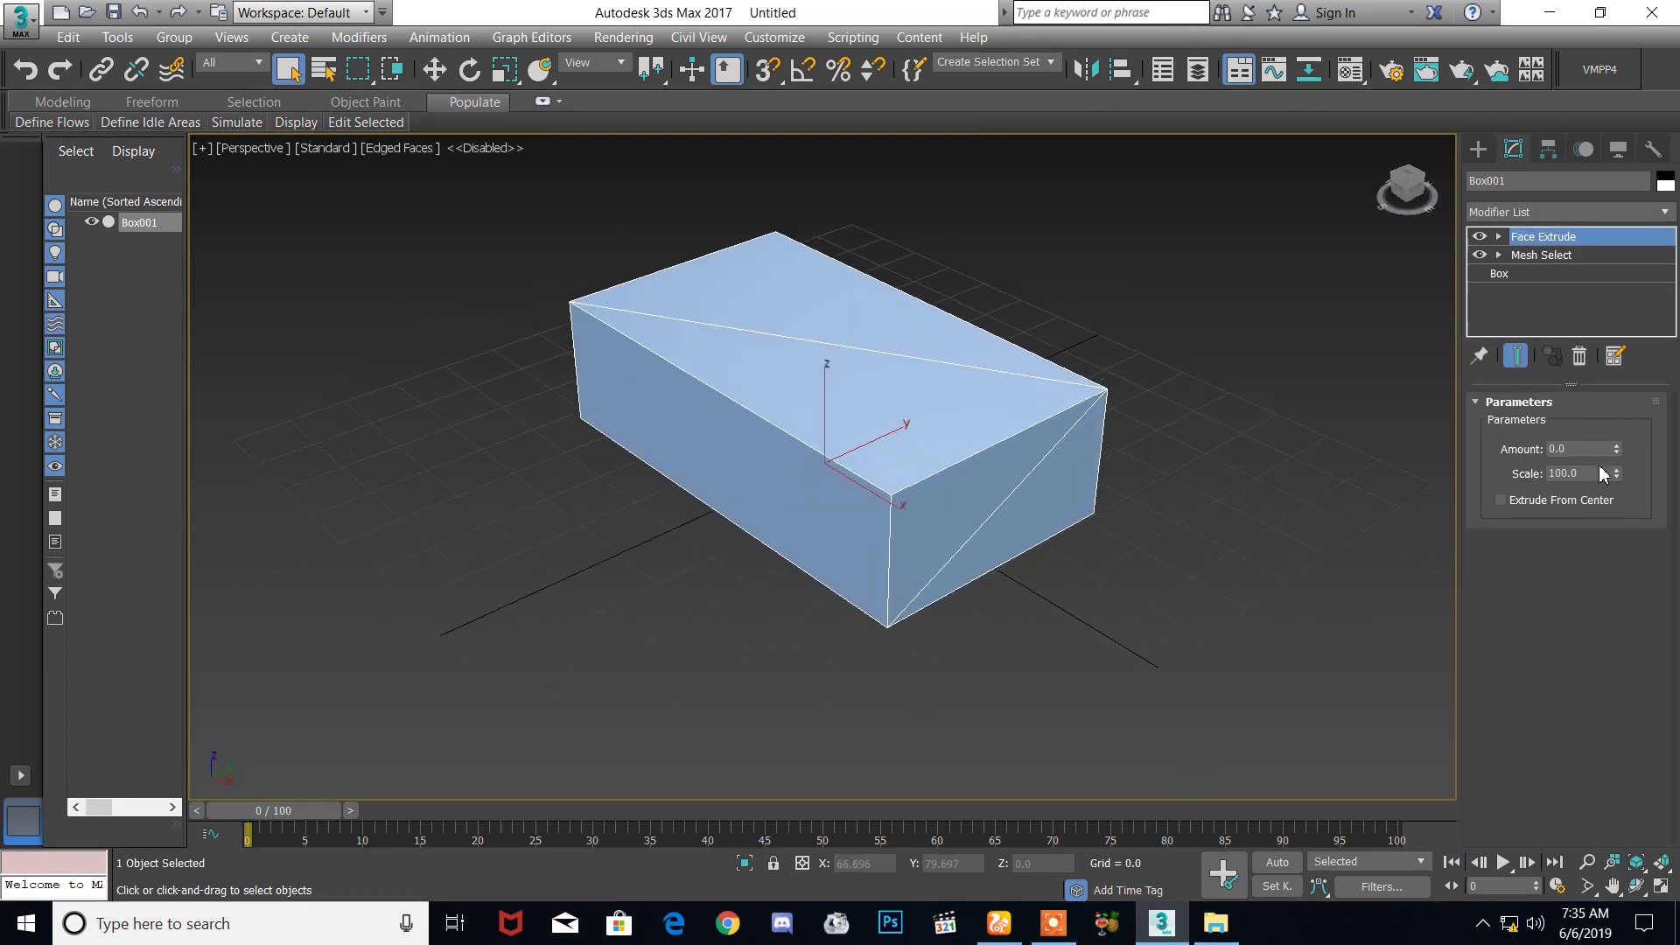
{"action": "mouse_move", "coordinate": [1619, 454]}
{"action": "left_mouse_down"}
{"action": "mouse_move", "coordinate": [1623, 894]}
{"action": "mouse_move", "coordinate": [1622, 875]}
{"action": "left_mouse_up"}
{"action": "mouse_move", "coordinate": [757, 665]}
{"action": "middle_mouse_down", "text": "alt"}
{"action": "mouse_move", "coordinate": [1185, 607]}
{"action": "mouse_move", "coordinate": [1064, 667]}
{"action": "mouse_move", "coordinate": [810, 469]}
{"action": "mouse_move", "coordinate": [795, 574]}
{"action": "mouse_move", "coordinate": [892, 629]}
{"action": "middle_mouse_up", "text": "alt"}
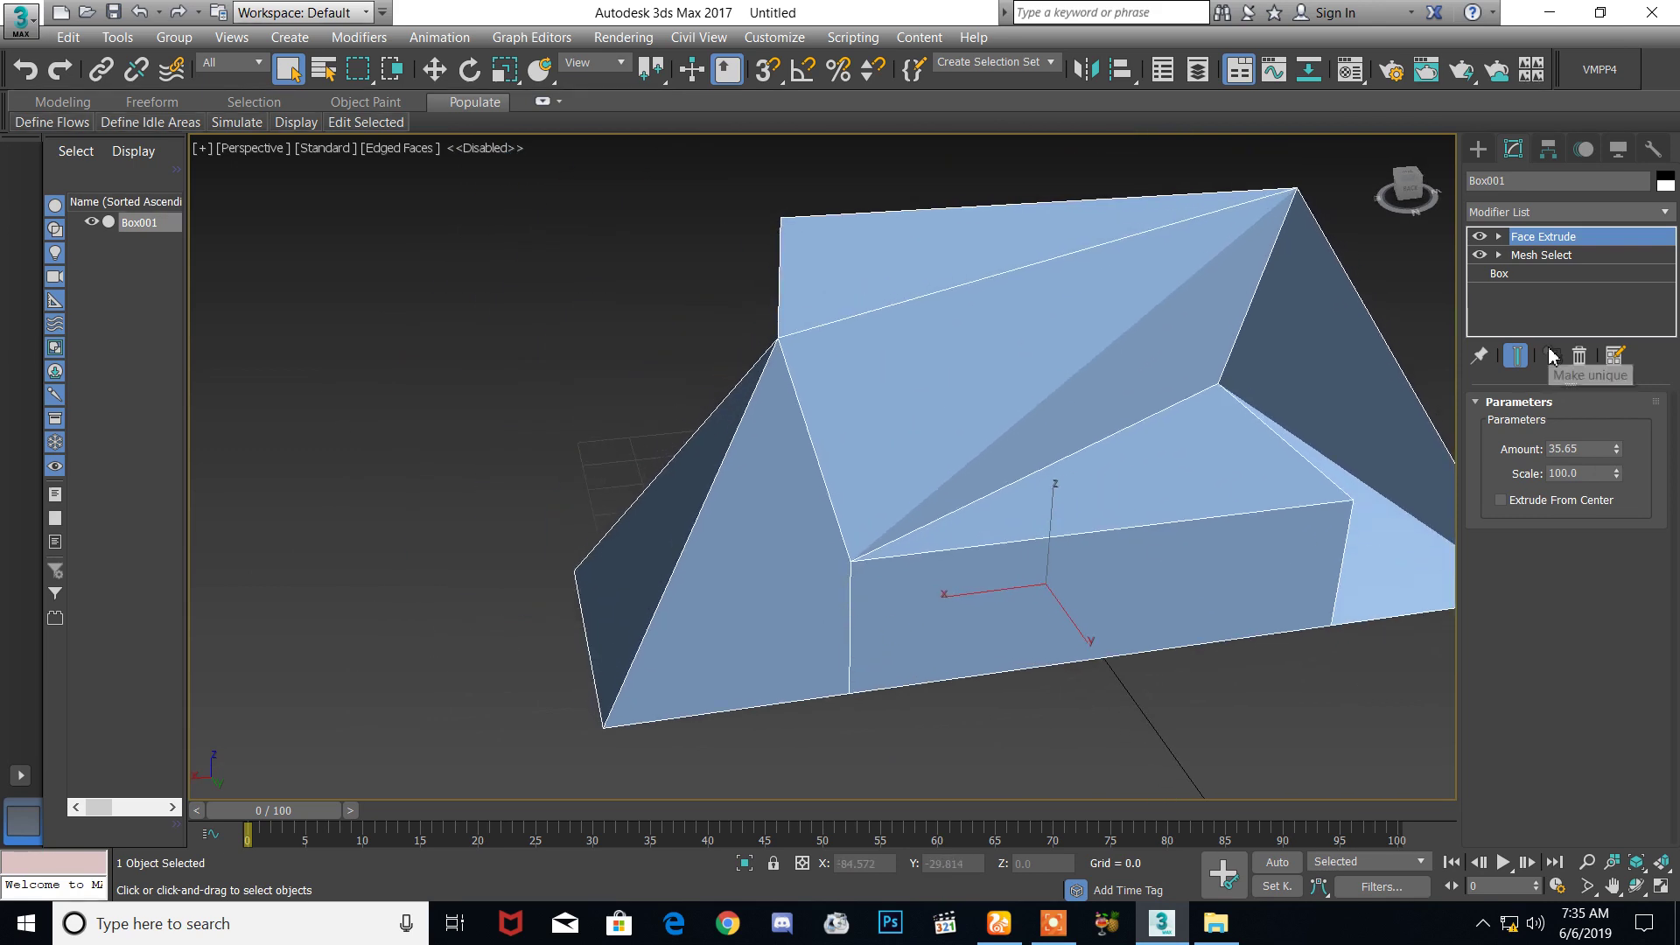
Step: Expand Mesh Select to its Face level and enable Show End Result
{"action": "left_click", "coordinate": [1499, 255]}
{"action": "left_click", "coordinate": [1531, 291]}
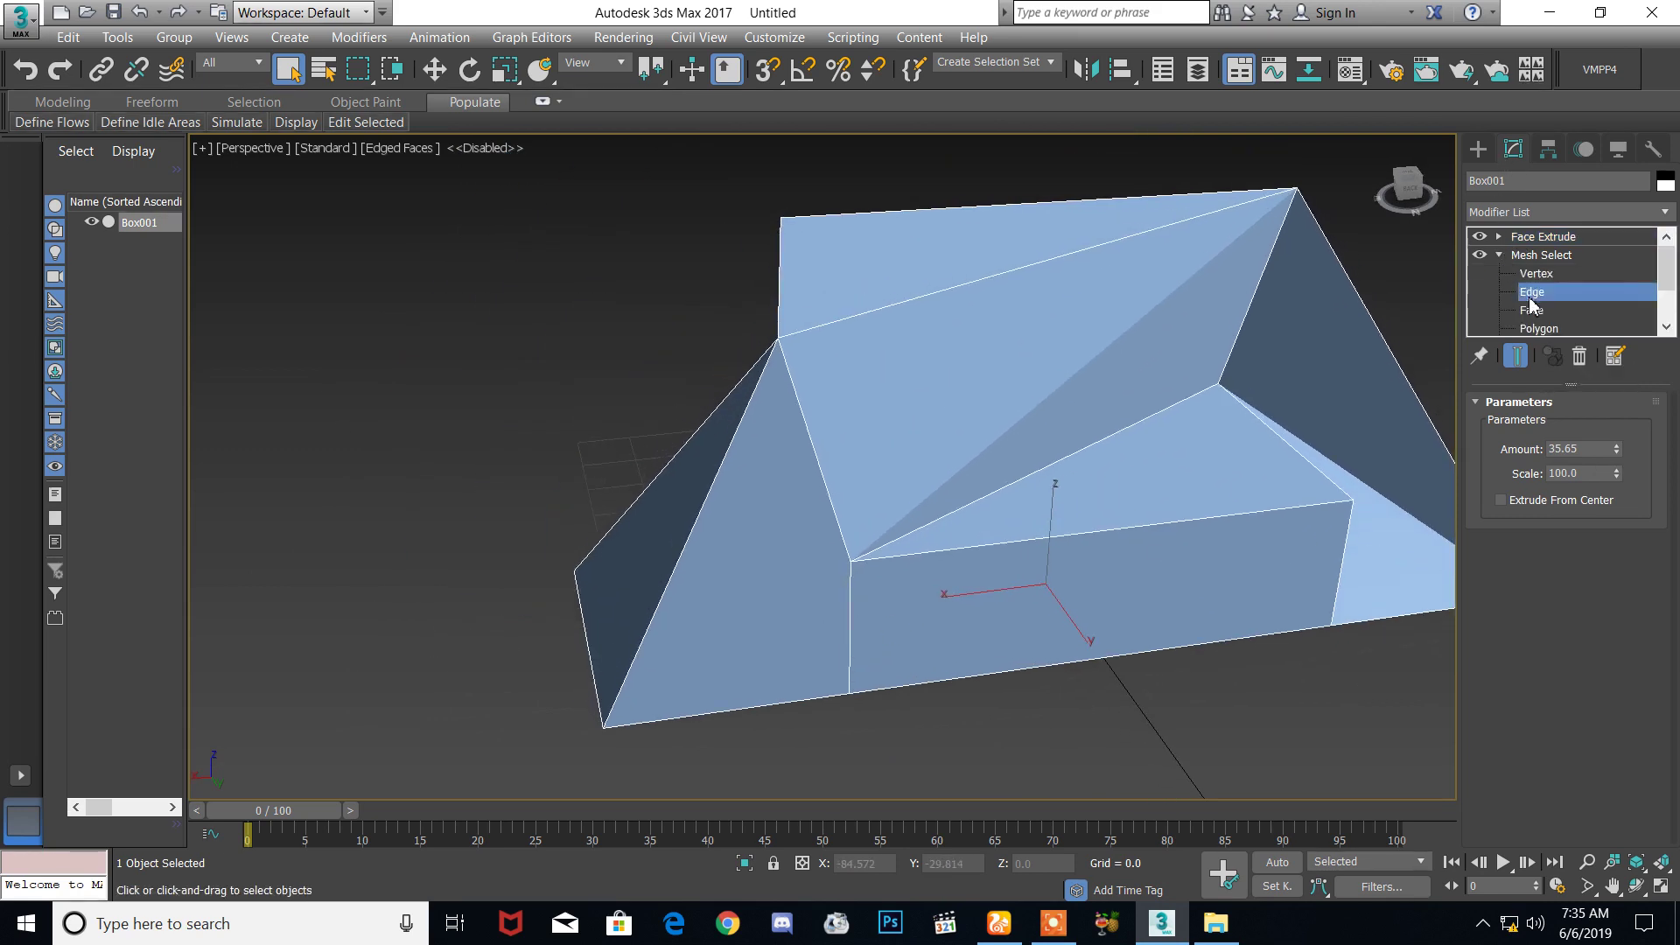
{"action": "left_click", "coordinate": [1531, 310]}
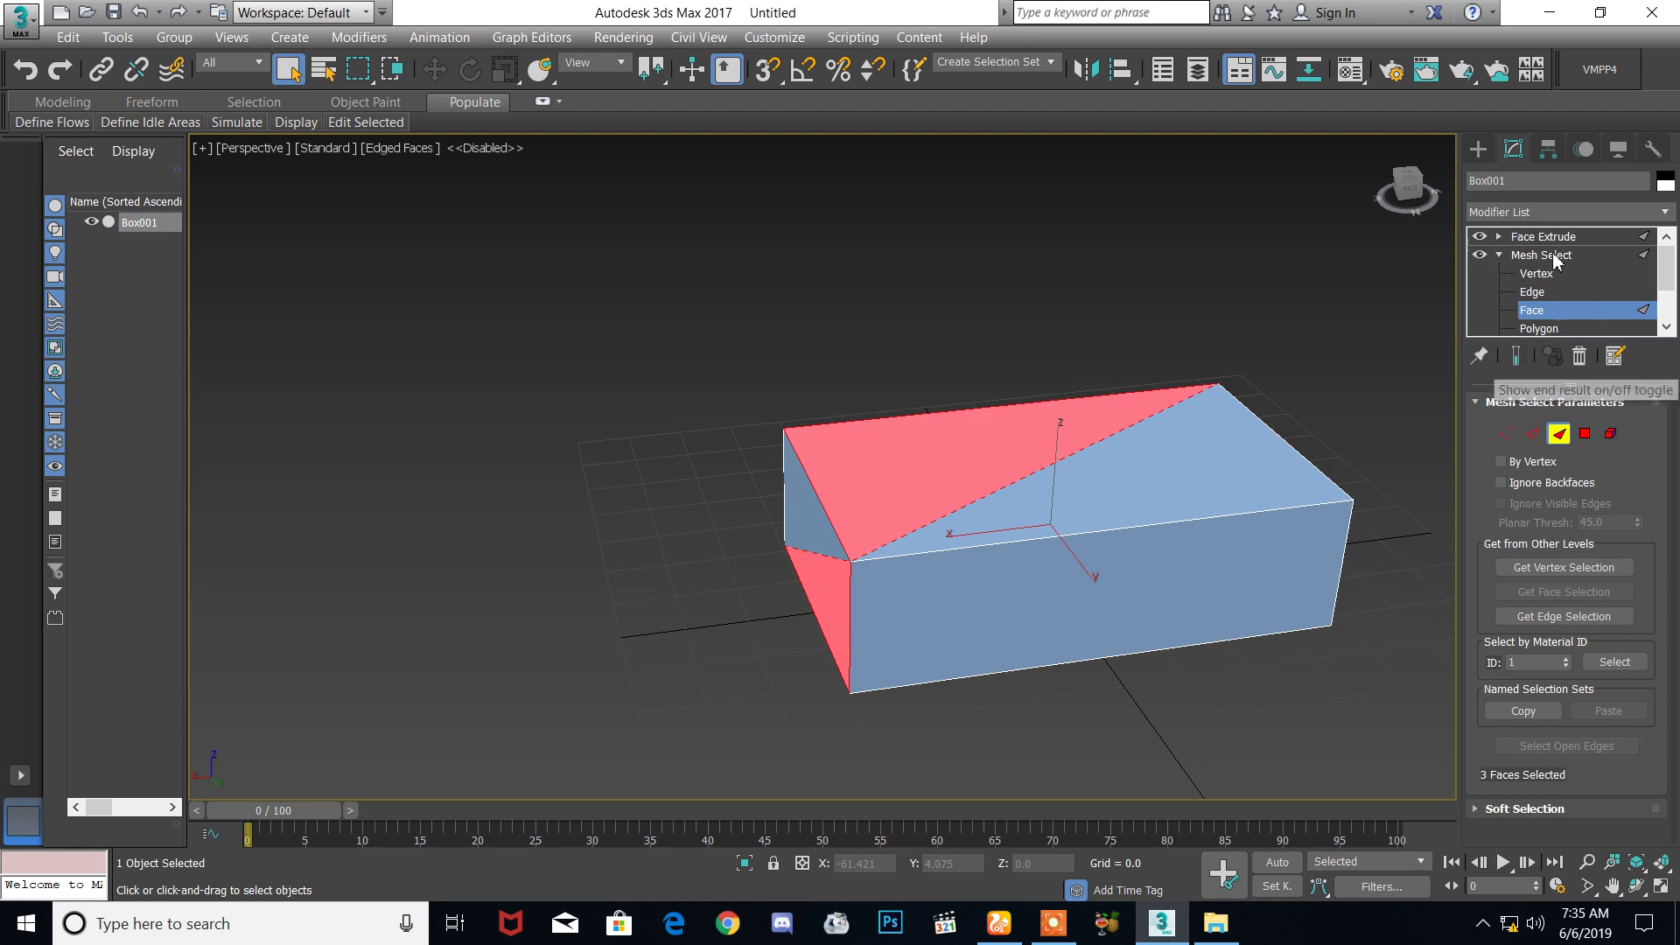
{"action": "left_click", "coordinate": [1514, 356]}
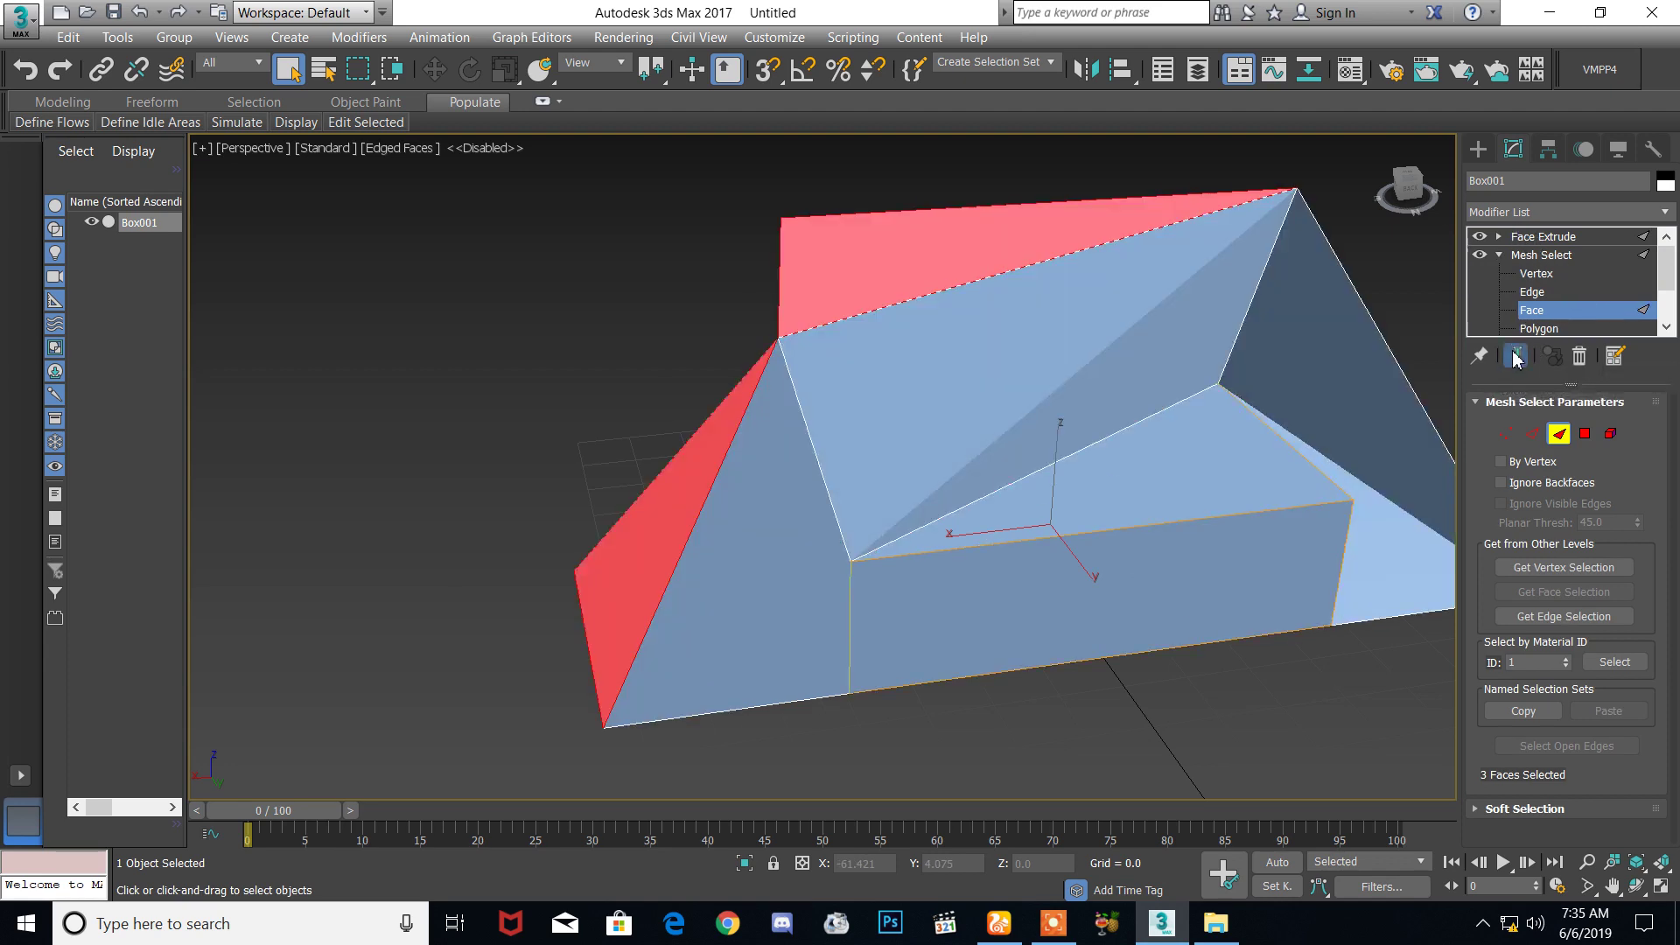
Step: Select the box's left-side polygon at Polygon level, then delete the Face Extrude modifier
{"action": "left_click", "coordinate": [1585, 433]}
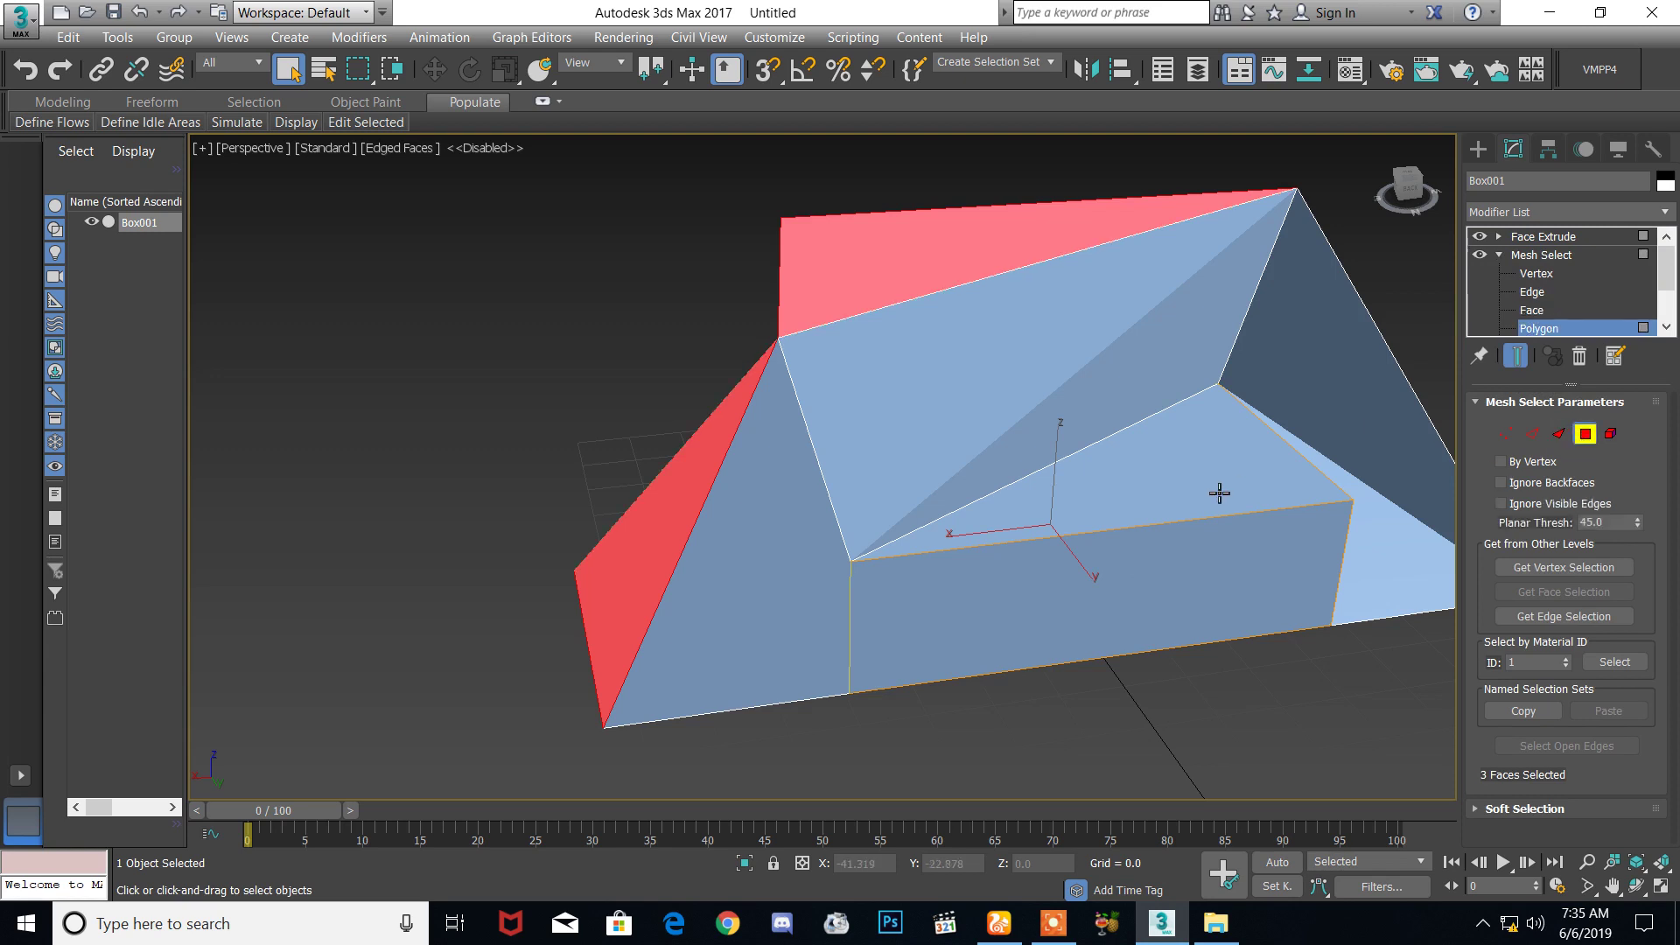
{"action": "left_click", "coordinate": [1260, 562]}
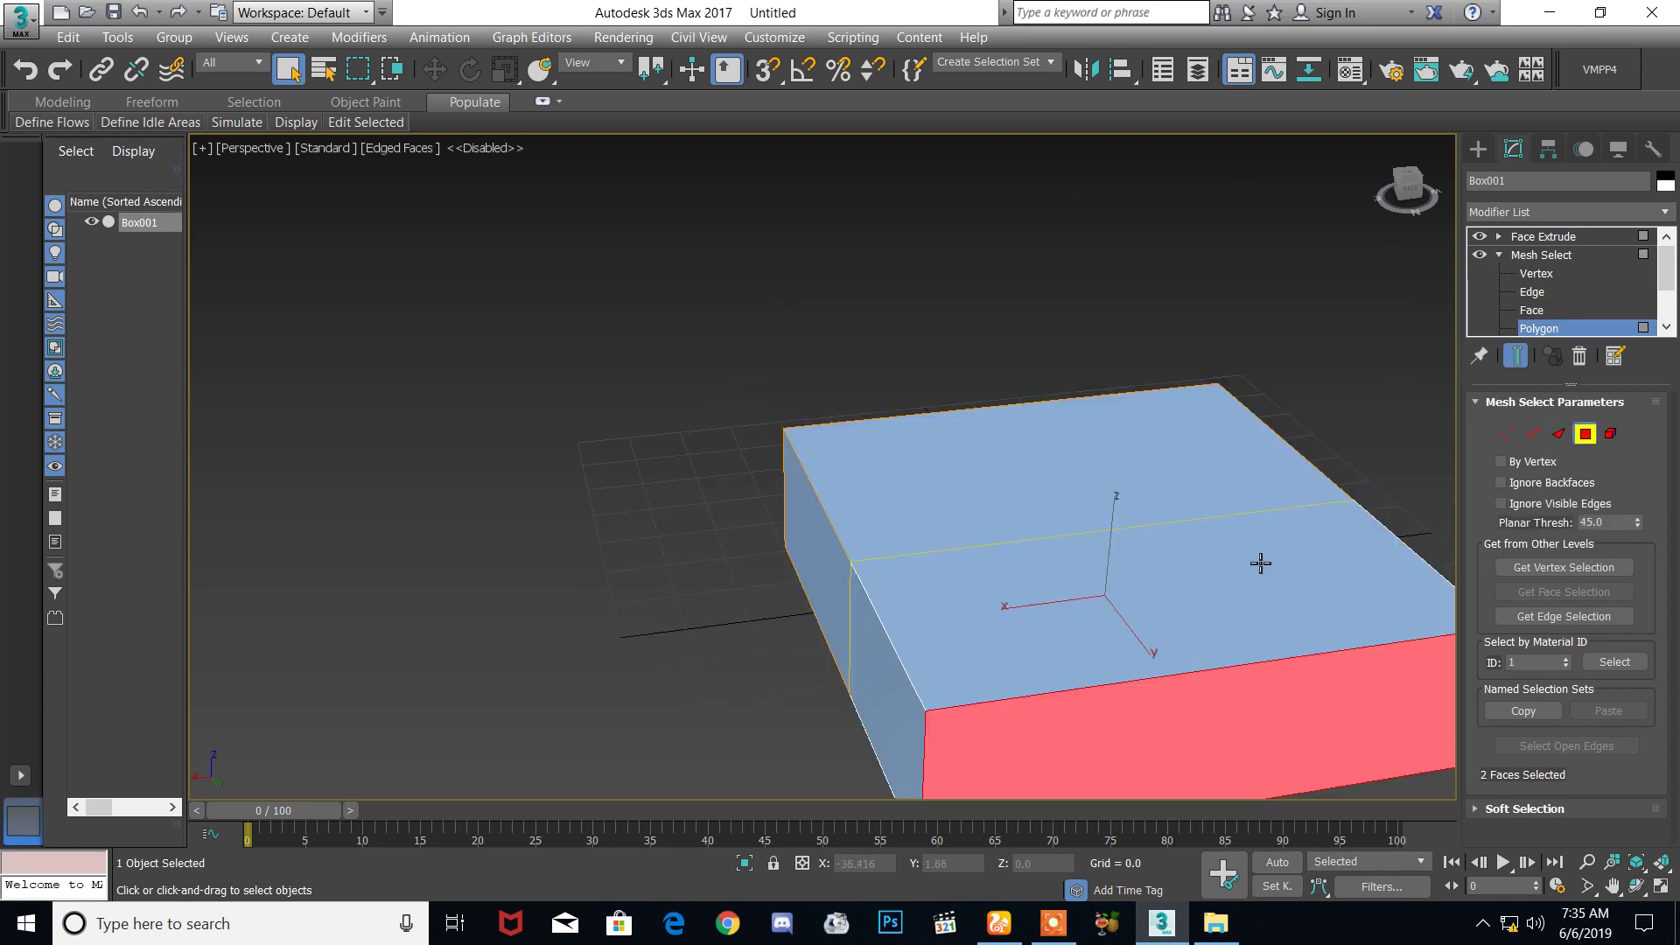
{"action": "left_click", "coordinate": [779, 557]}
{"action": "left_click", "coordinate": [837, 537]}
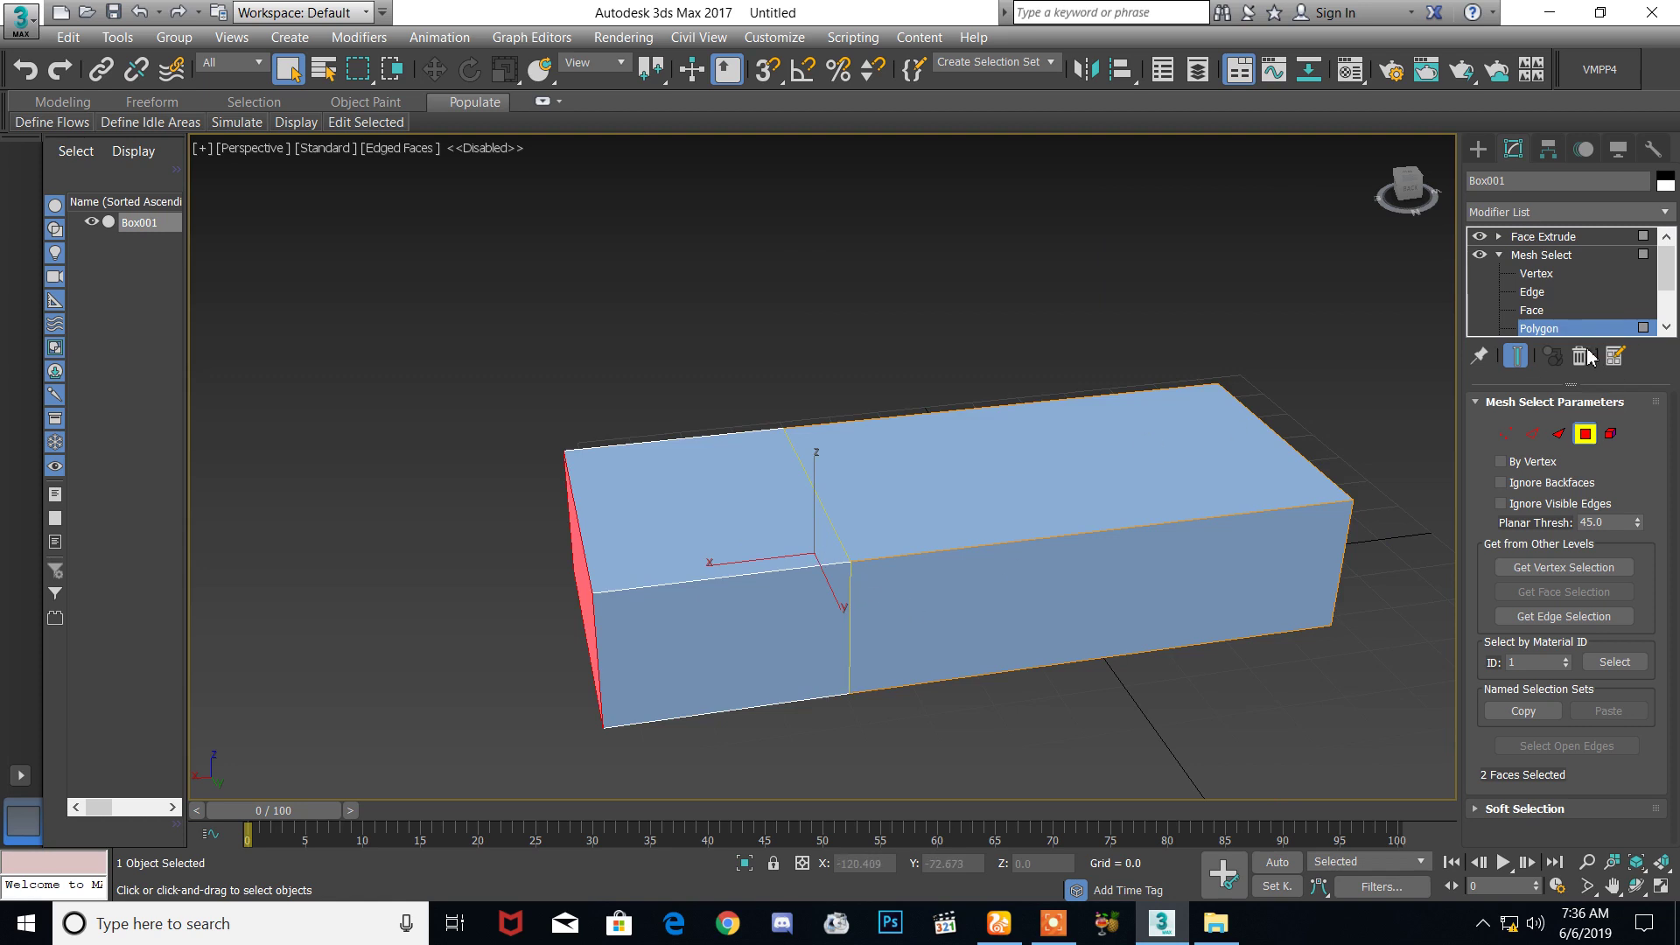
{"action": "left_click", "coordinate": [1543, 236]}
{"action": "left_click", "coordinate": [1579, 356]}
Step: Remove Mesh Select and set Length, Width and Height Segs all to 3
{"action": "left_click", "coordinate": [1553, 238]}
{"action": "left_click", "coordinate": [1579, 356]}
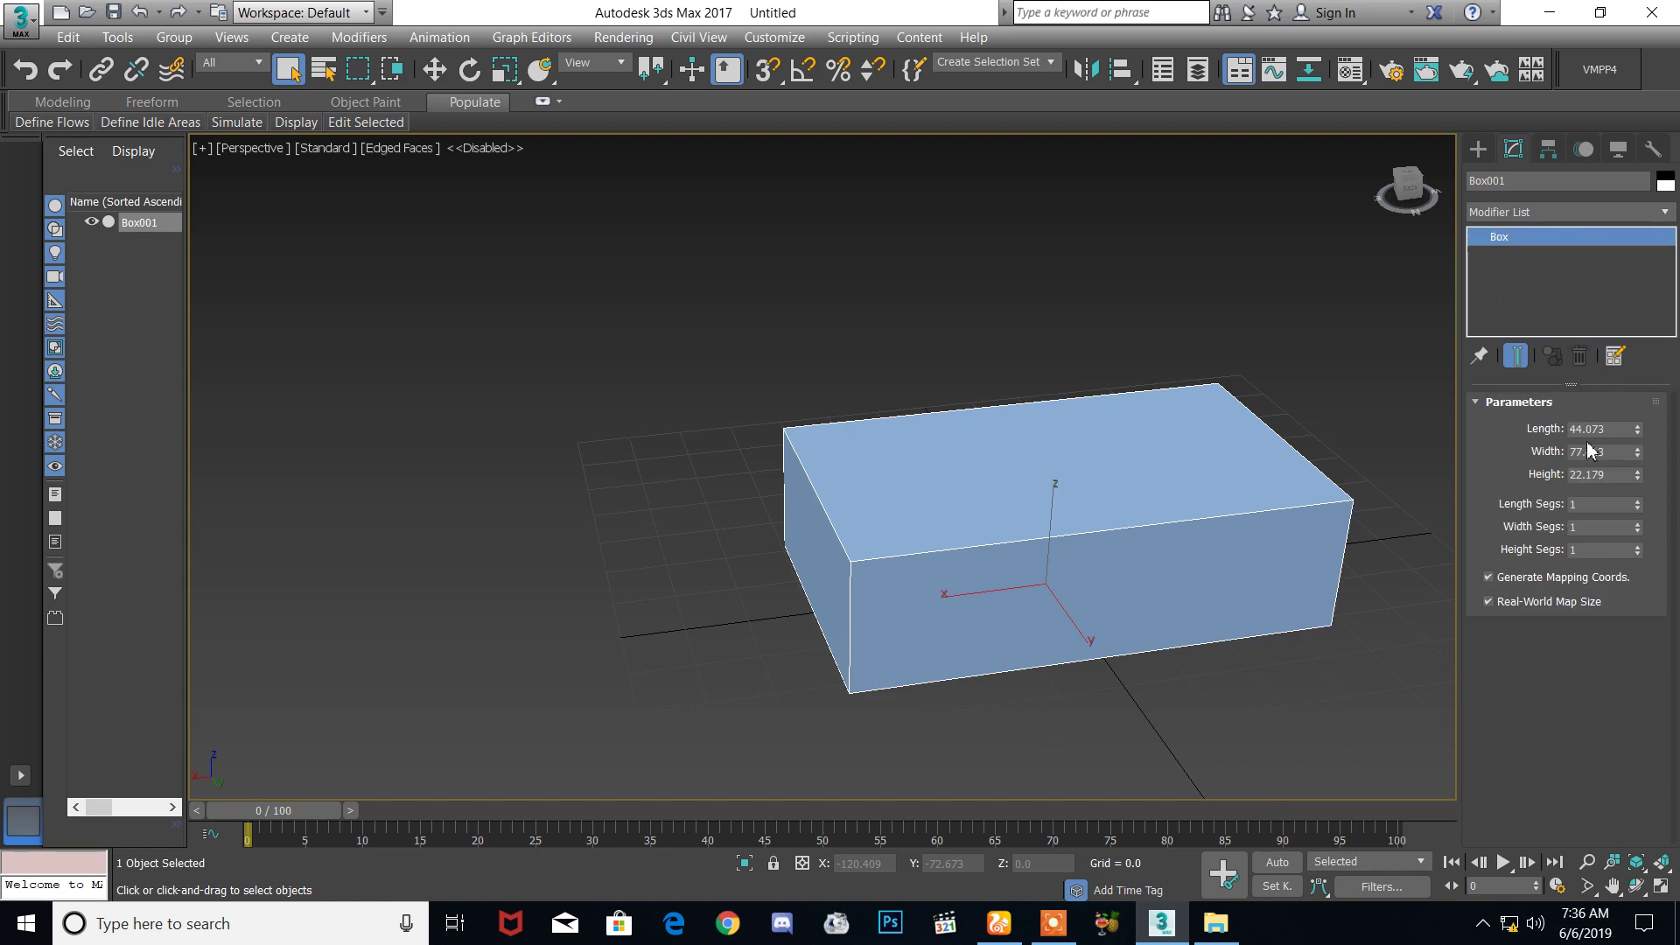
{"action": "left_click", "coordinate": [1637, 503]}
{"action": "left_click", "coordinate": [1636, 523]}
{"action": "left_click", "coordinate": [1637, 546]}
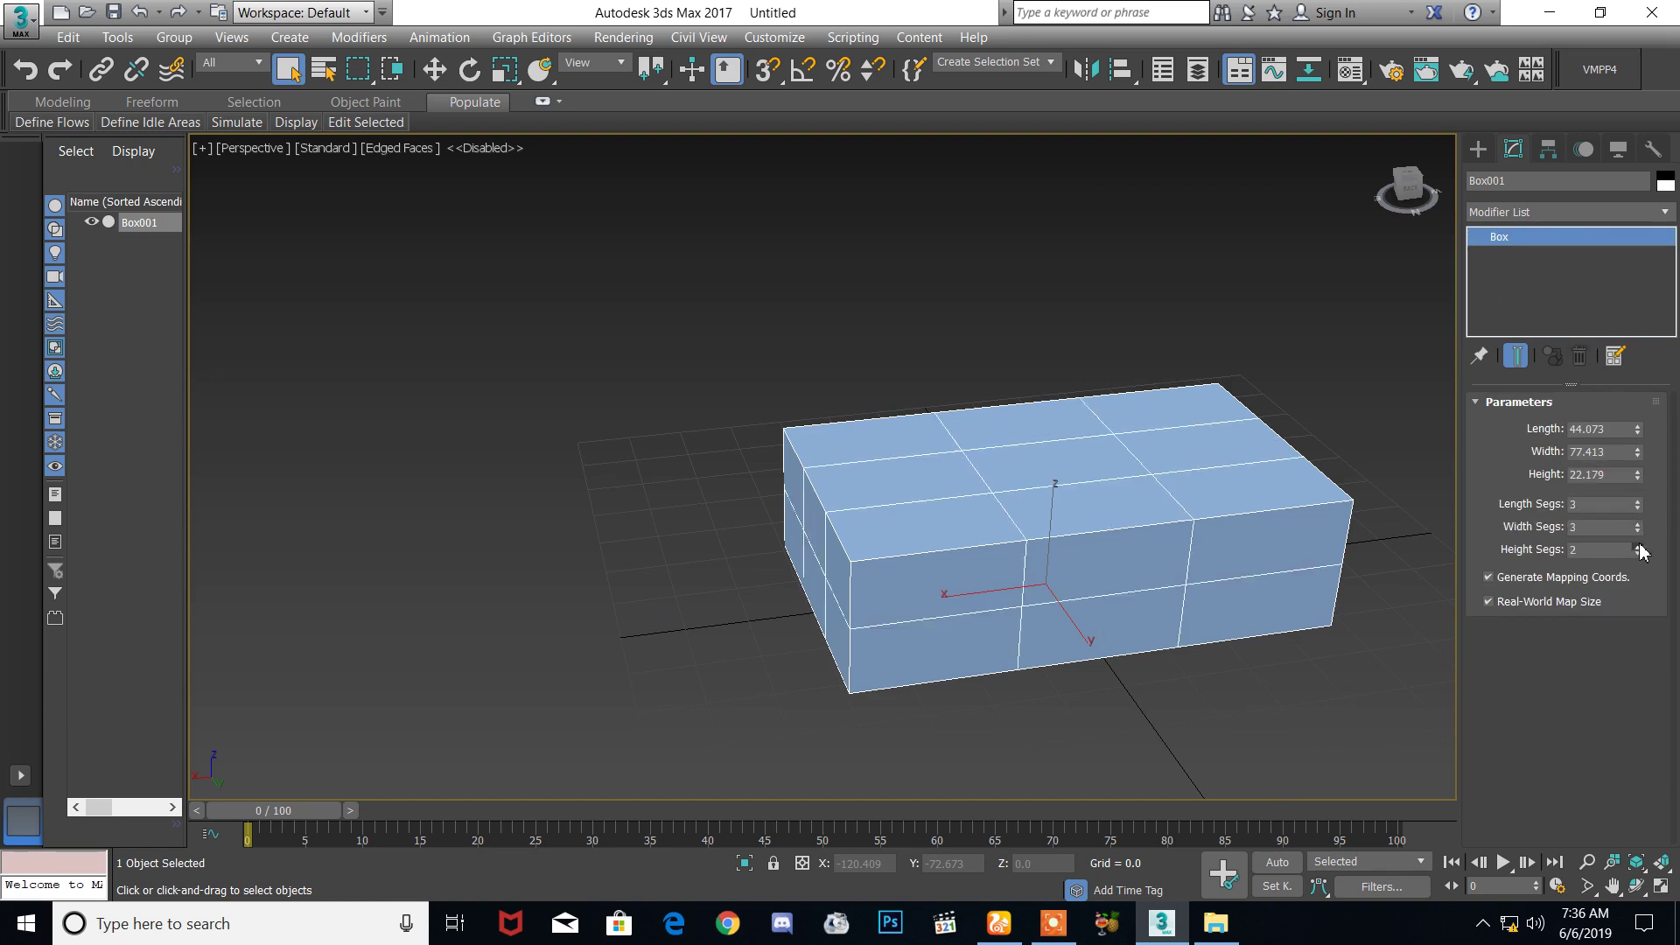
{"action": "mouse_move", "coordinate": [1405, 187]}
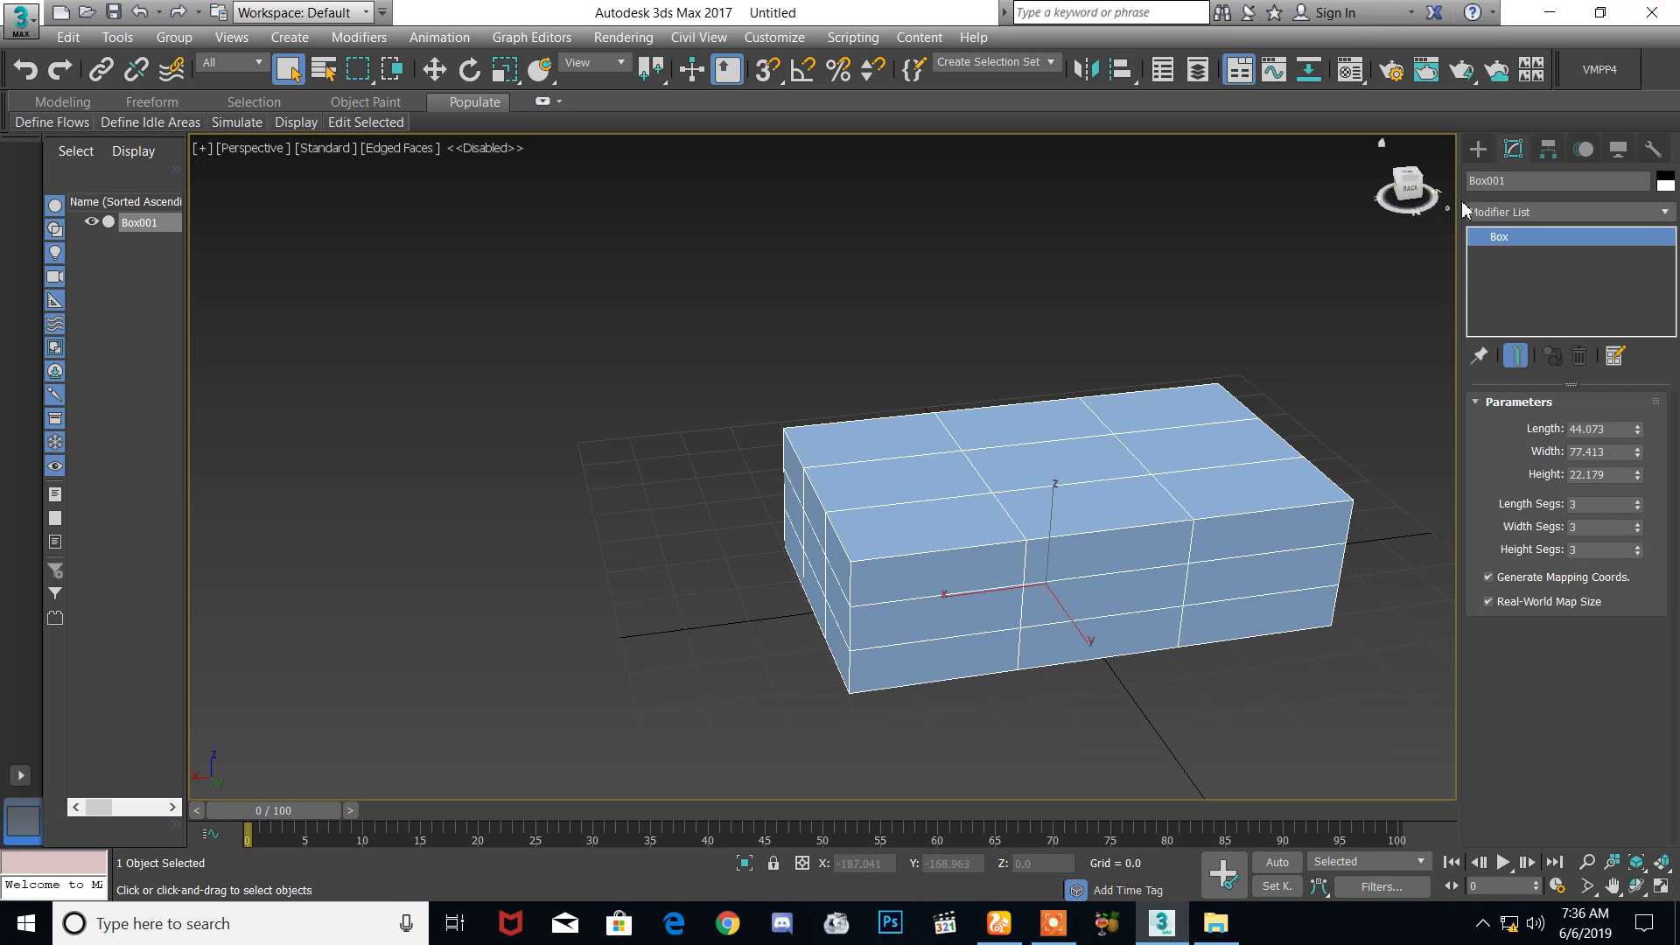
{"action": "left_click", "coordinate": [1478, 214]}
Step: Add a Mesh Select modifier to Box001 and select eight side polygons
{"action": "scroll", "coordinate": [1479, 210], "scroll_direction": "down", "scroll_amount": 1}
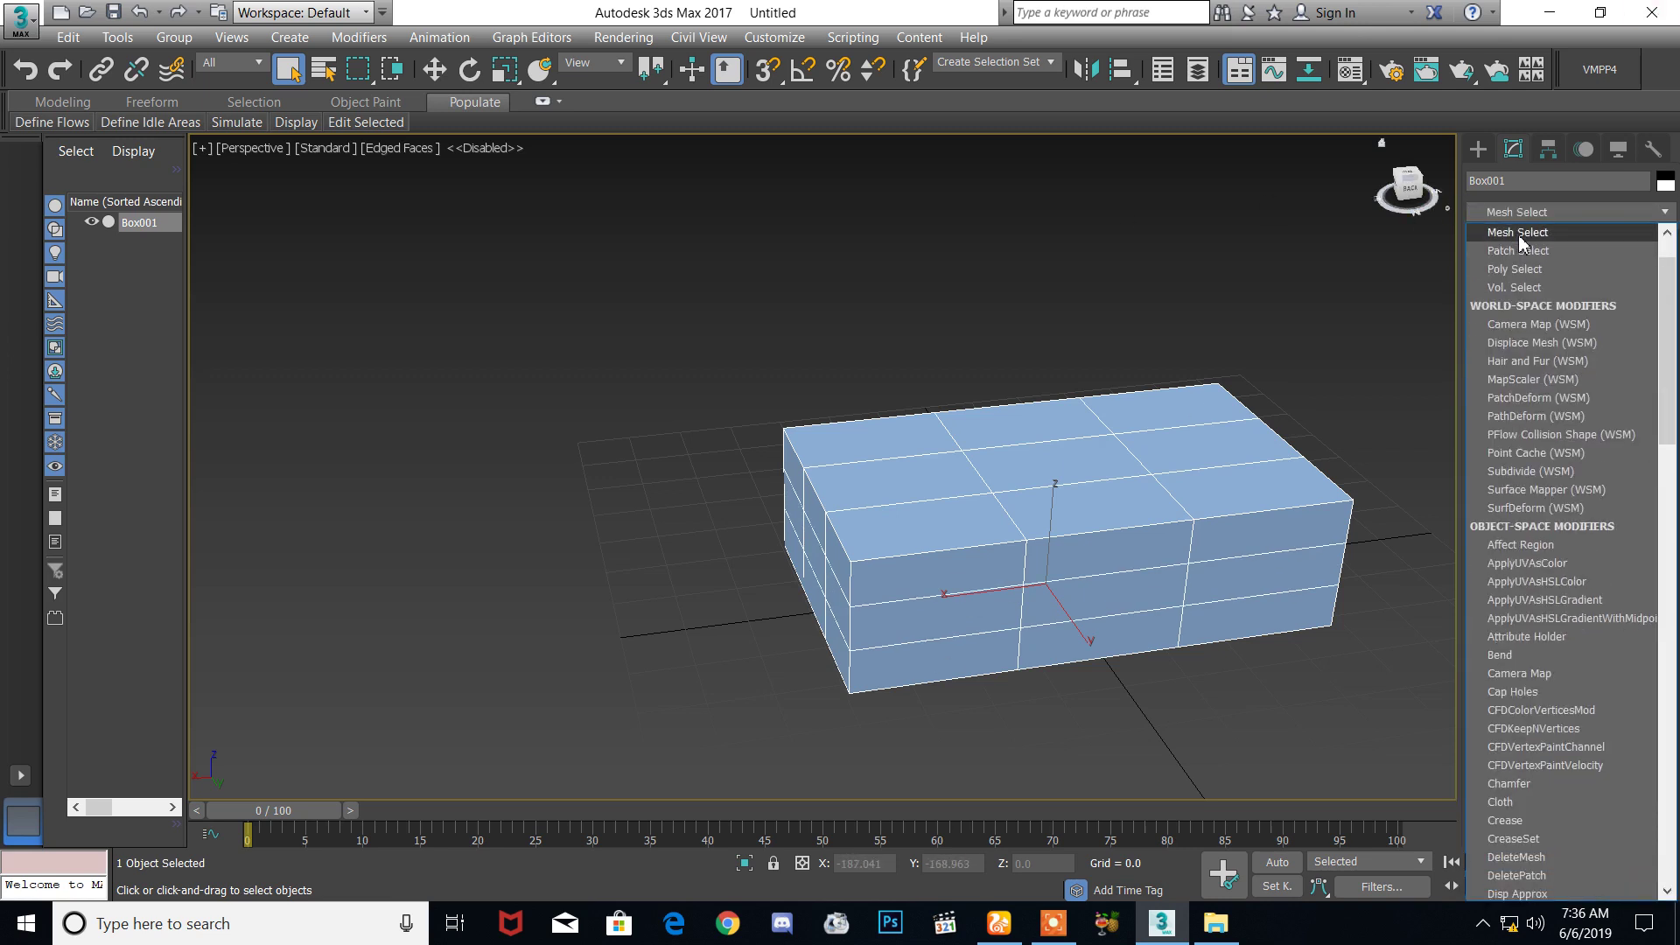
{"action": "left_click", "coordinate": [1519, 234]}
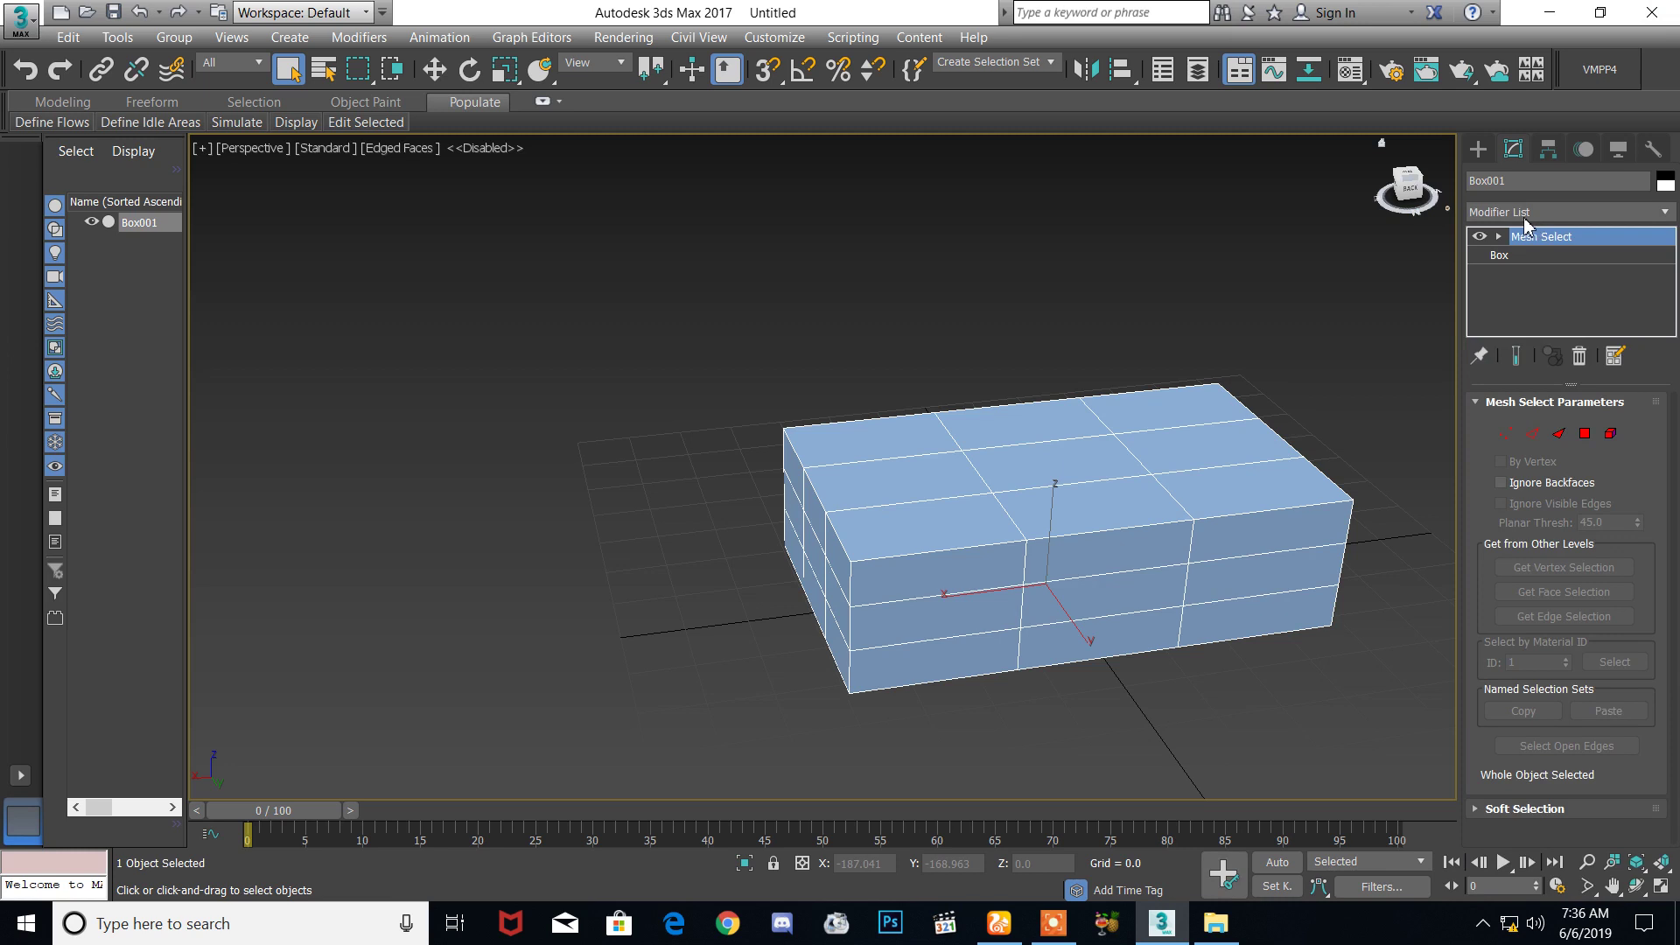
{"action": "left_click", "coordinate": [1584, 433]}
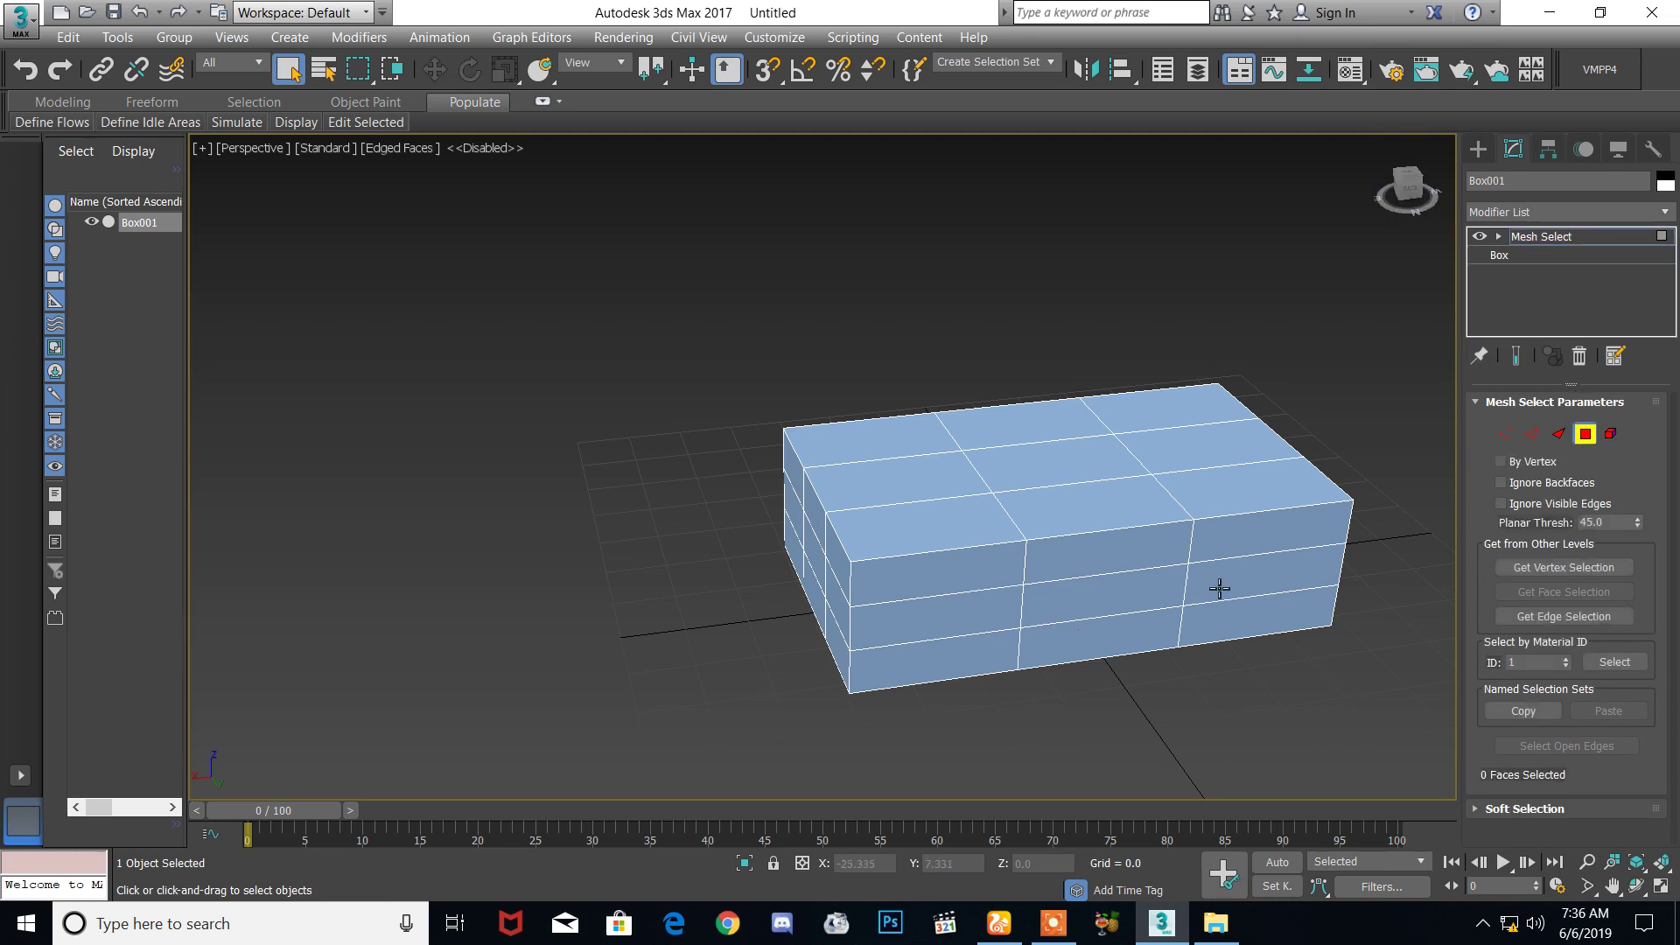
{"action": "left_click", "coordinate": [1124, 598]}
{"action": "left_click", "coordinate": [814, 565], "text": "ctrl"}
{"action": "left_click", "coordinate": [828, 526], "text": "ctrl"}
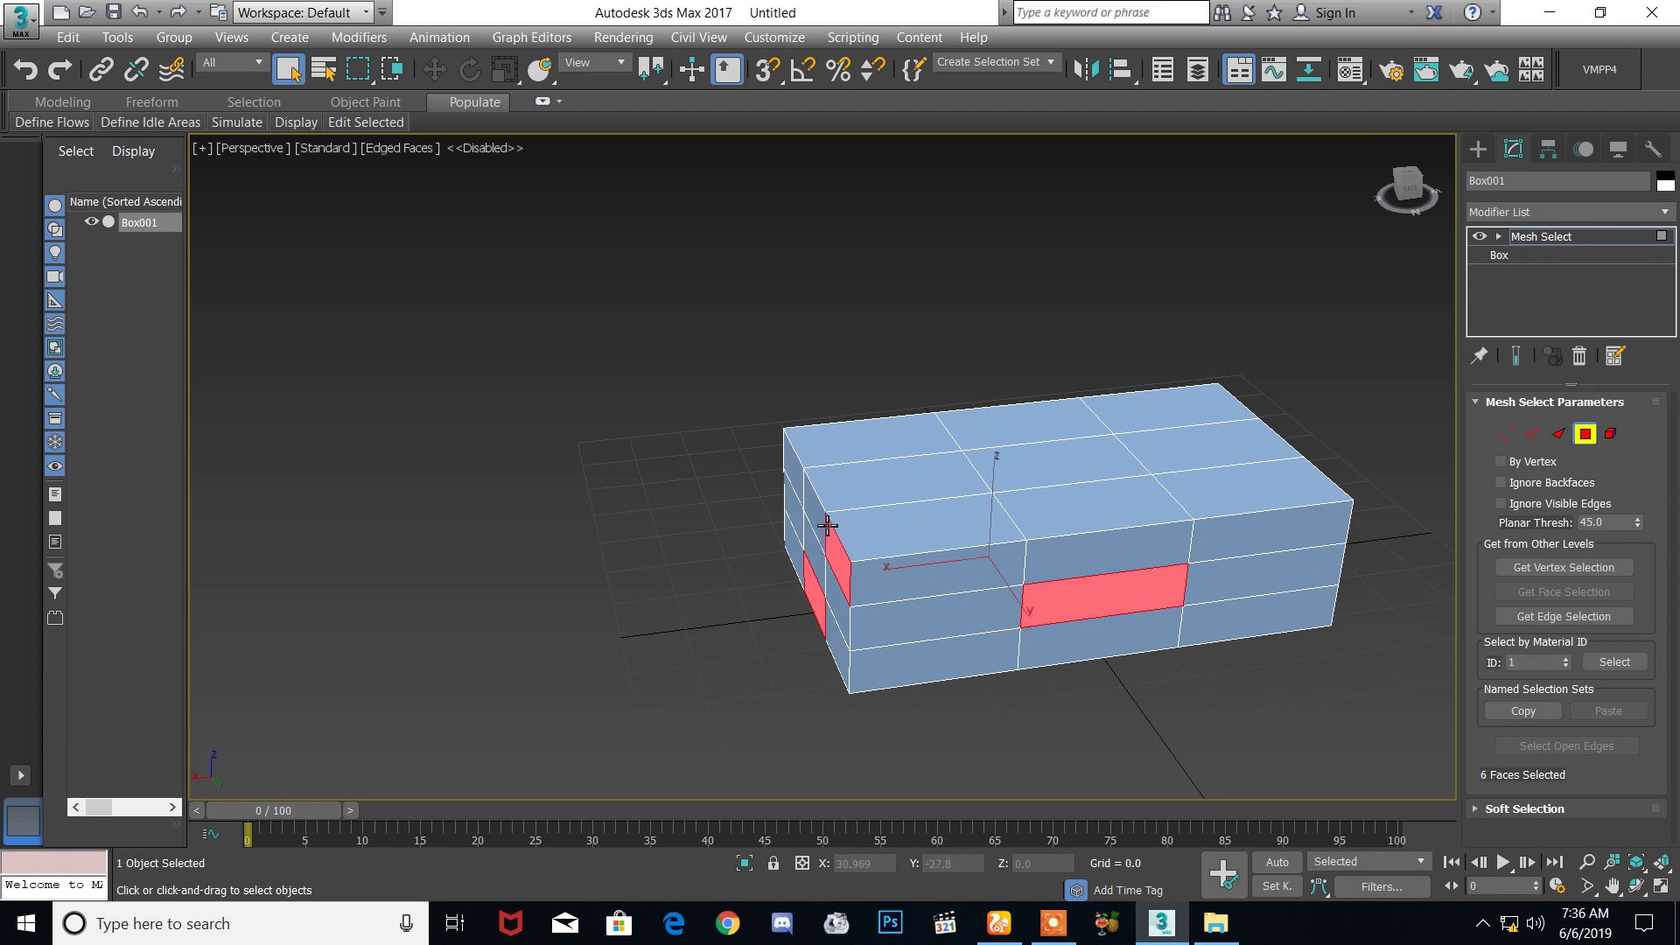
{"action": "middle_click_drag", "start_coordinate": [938, 565], "coordinate": [766, 575], "text": "alt"}
{"action": "left_click", "coordinate": [765, 503], "text": "ctrl"}
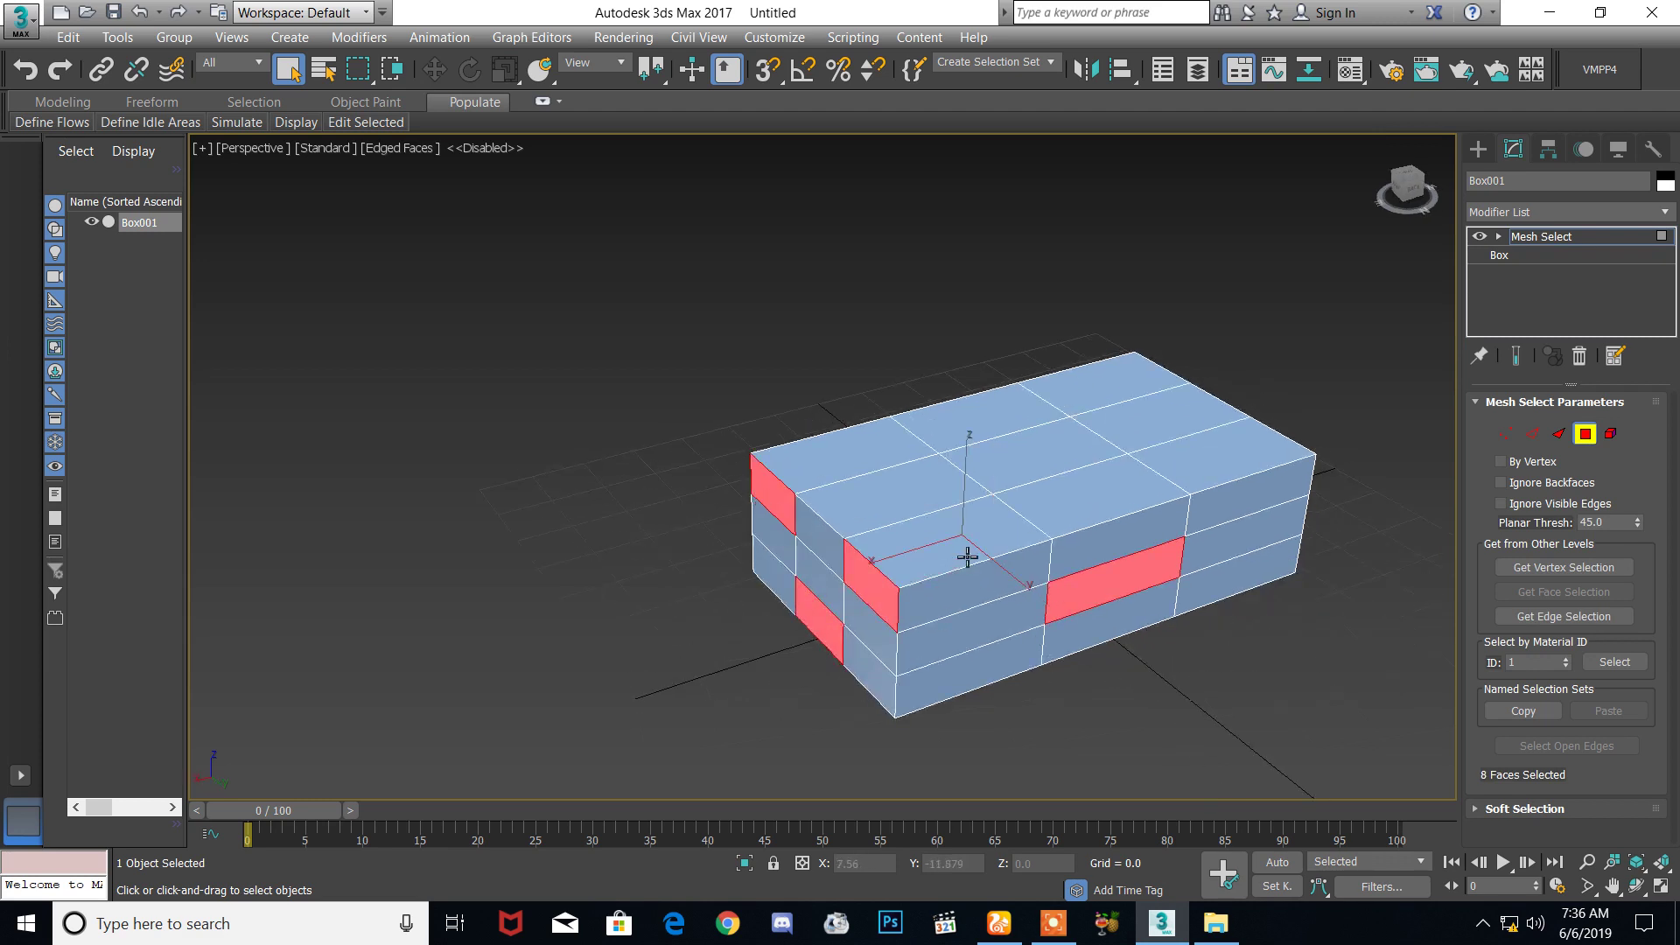
Step: Apply a Face Extrude modifier to the eight selected faces
{"action": "left_click", "coordinate": [1536, 212]}
{"action": "key", "text": "f"}
{"action": "left_click", "coordinate": [1537, 240]}
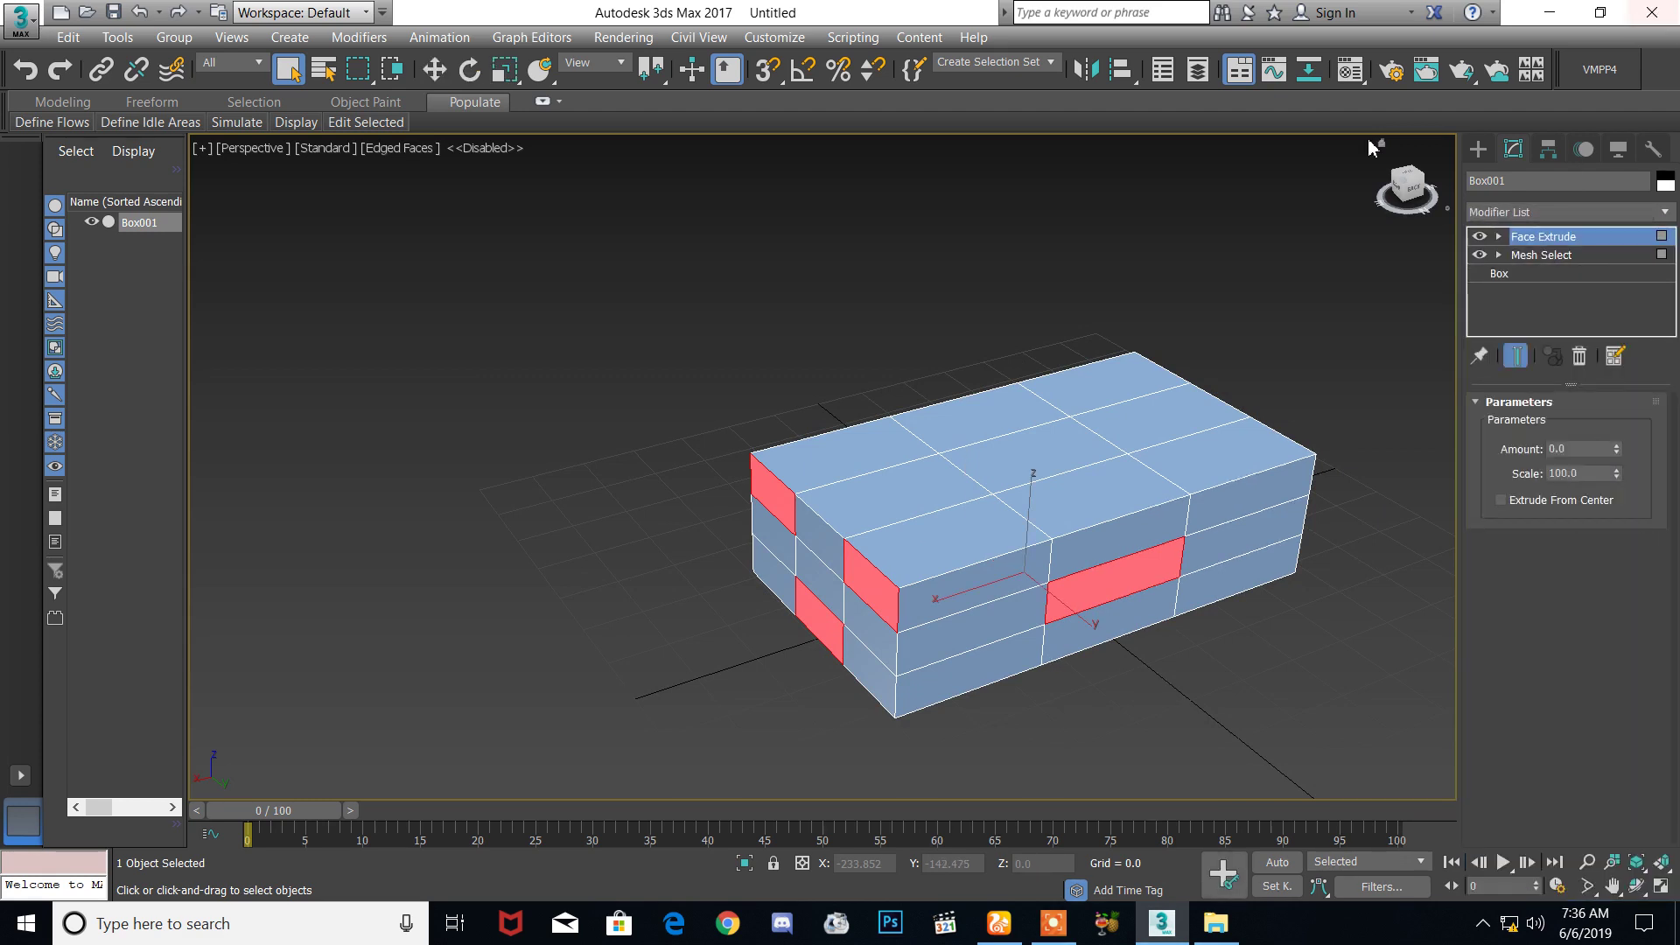
Step: Raise the Face Extrude Amount to about 33, inspect the arms, then fine-tune near 31
{"action": "mouse_move", "coordinate": [1615, 455]}
{"action": "left_mouse_down"}
{"action": "mouse_move", "coordinate": [1569, 251]}
{"action": "mouse_move", "coordinate": [1431, 530]}
{"action": "left_mouse_up"}
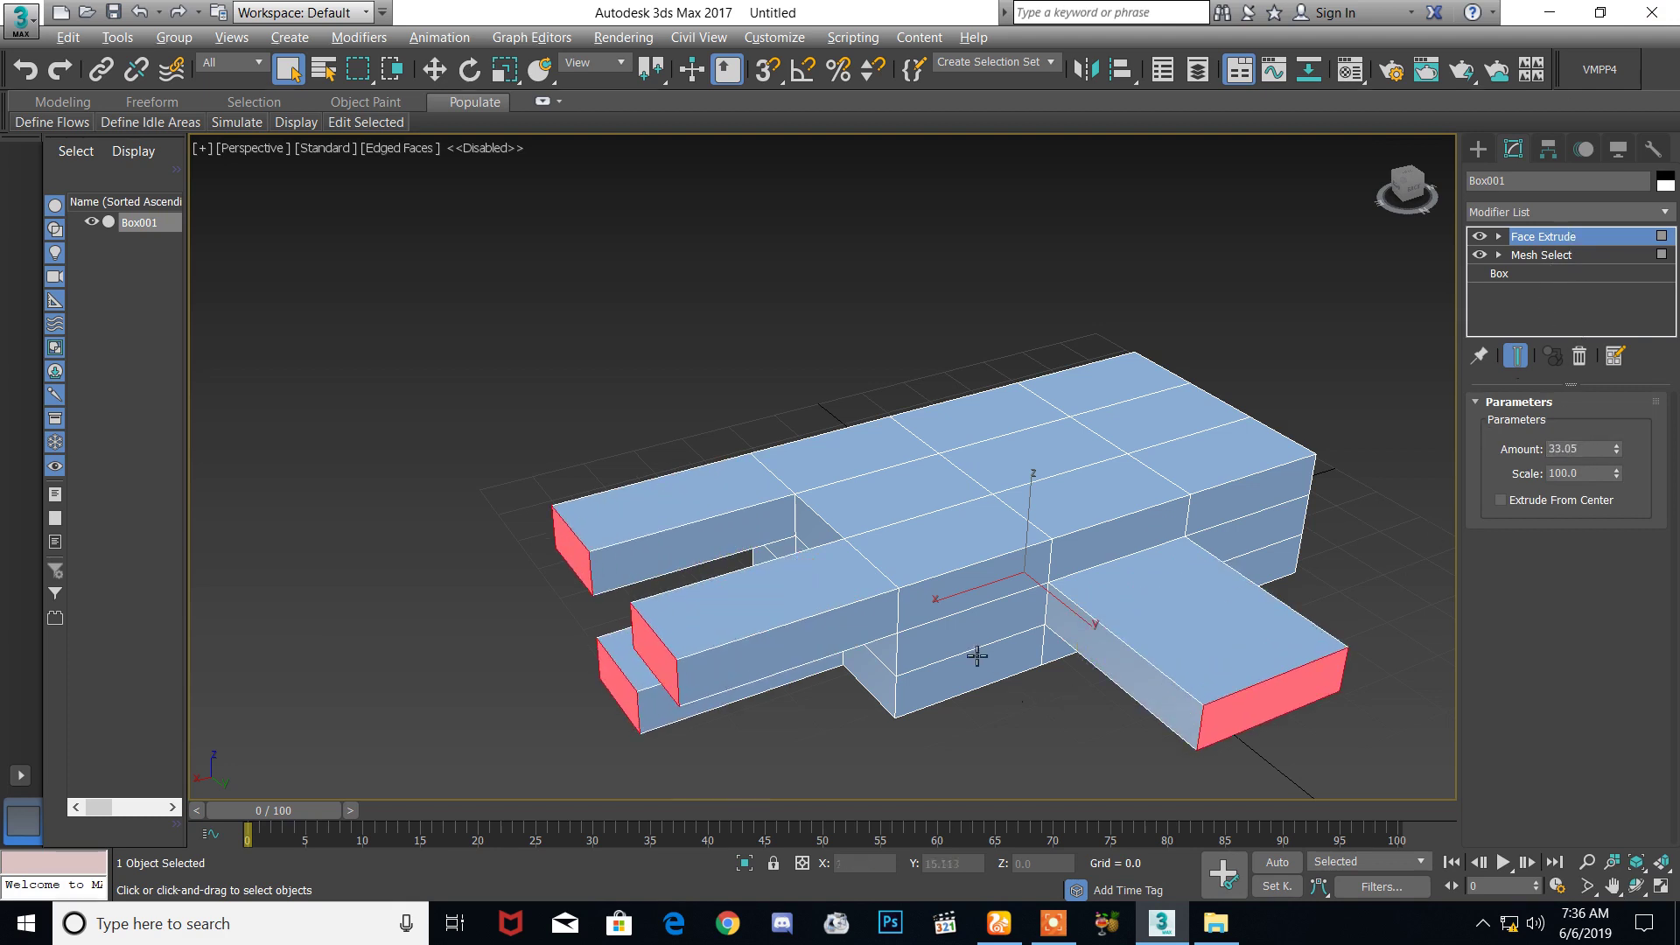
{"action": "middle_click_drag", "start_coordinate": [970, 662], "coordinate": [1398, 396], "text": "alt"}
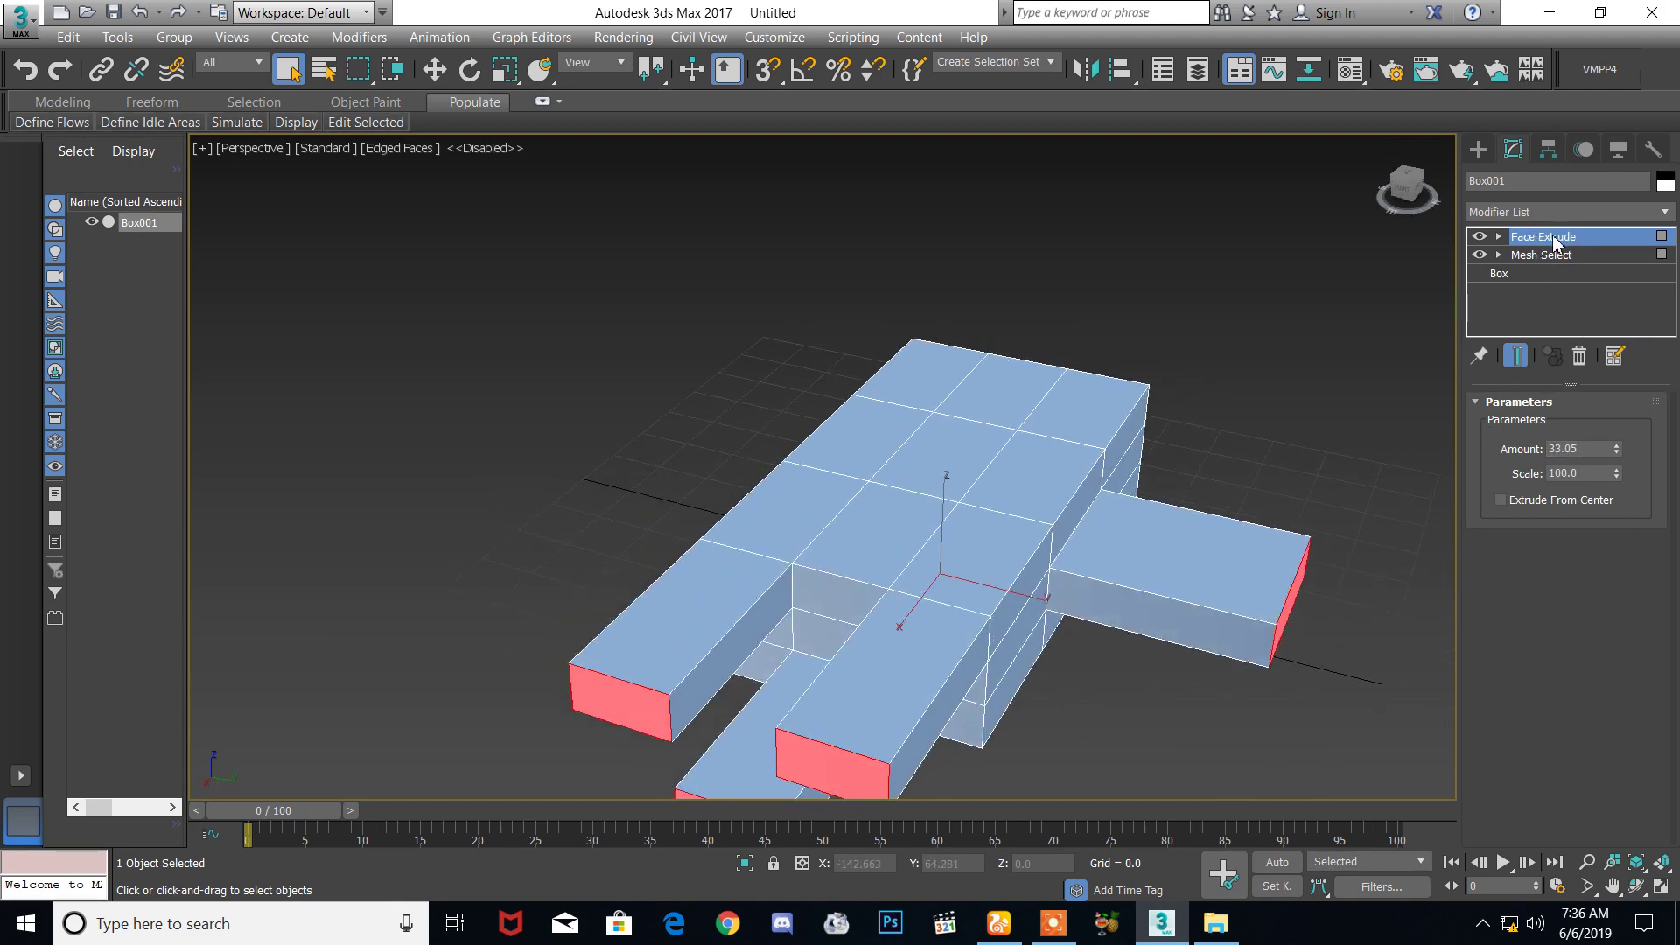
{"action": "middle_click_drag", "start_coordinate": [1223, 475], "coordinate": [1400, 368], "text": "alt"}
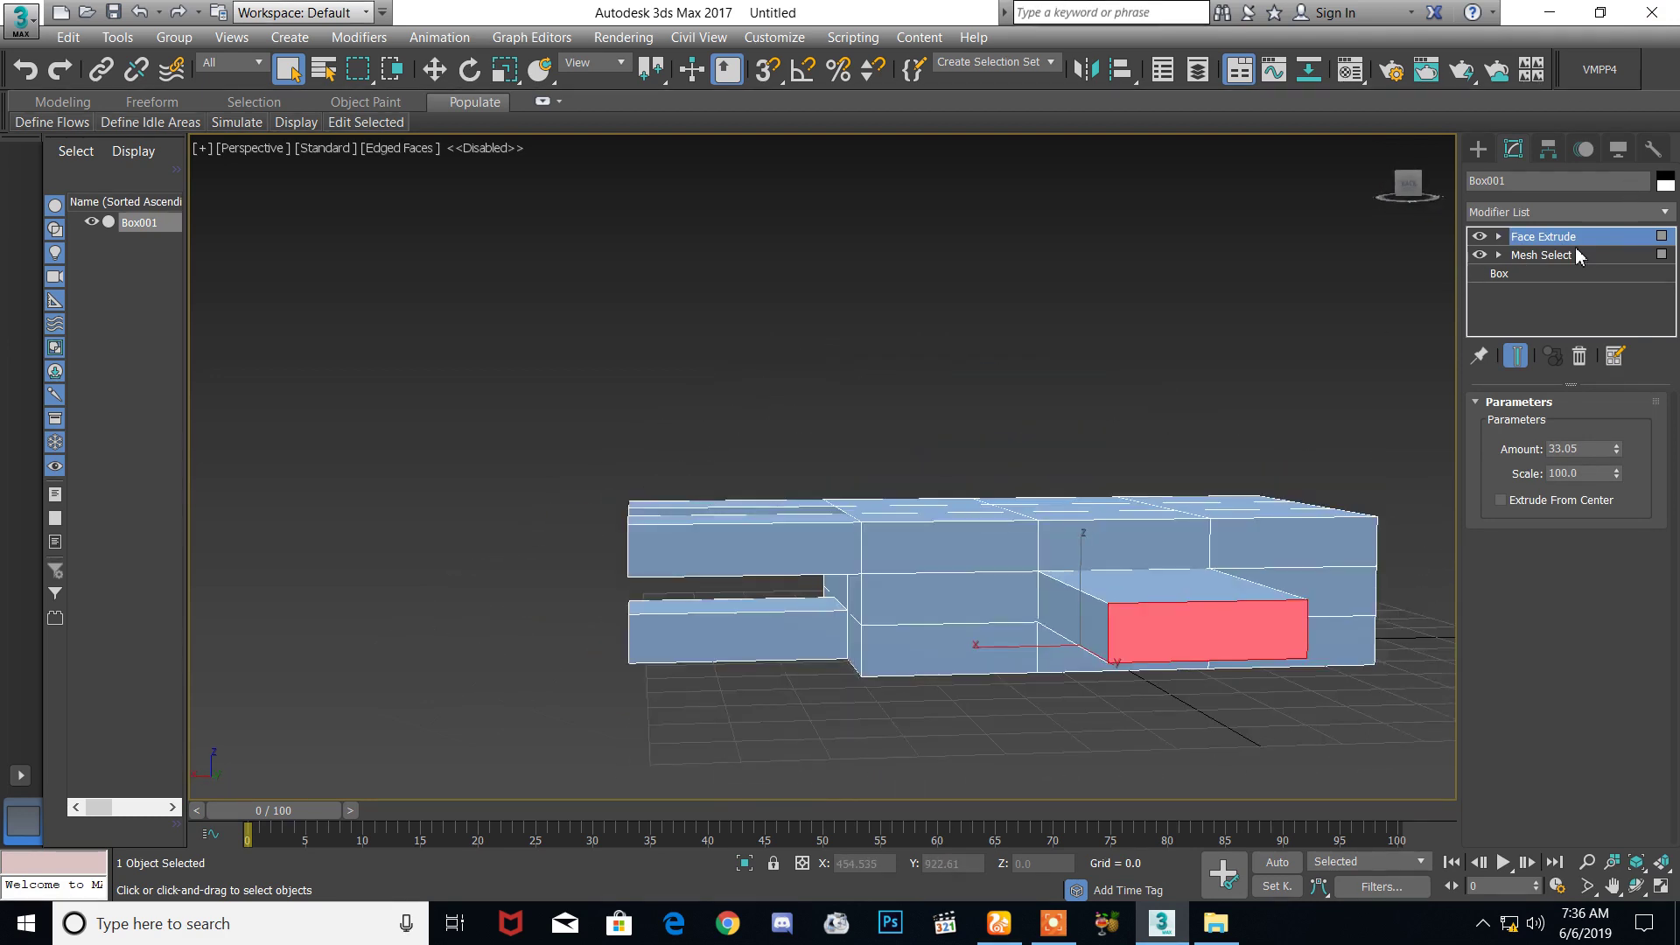
{"action": "middle_click_drag", "start_coordinate": [1064, 429], "coordinate": [854, 700], "text": "alt"}
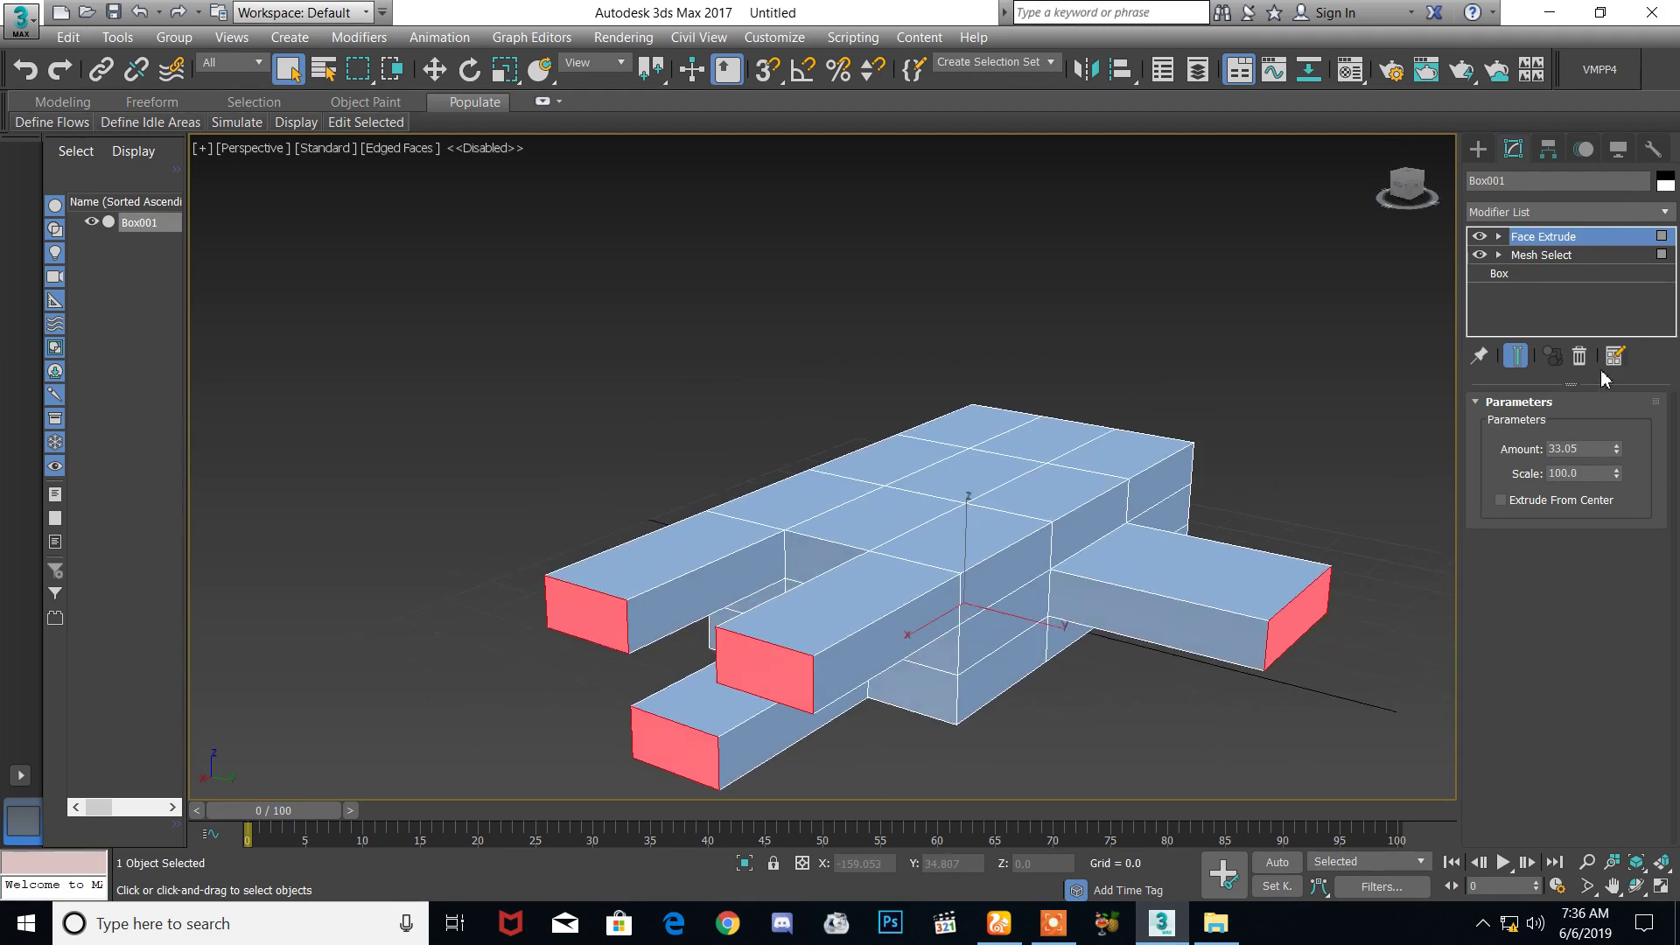
{"action": "left_click_drag", "start_coordinate": [1617, 453], "coordinate": [1579, 317]}
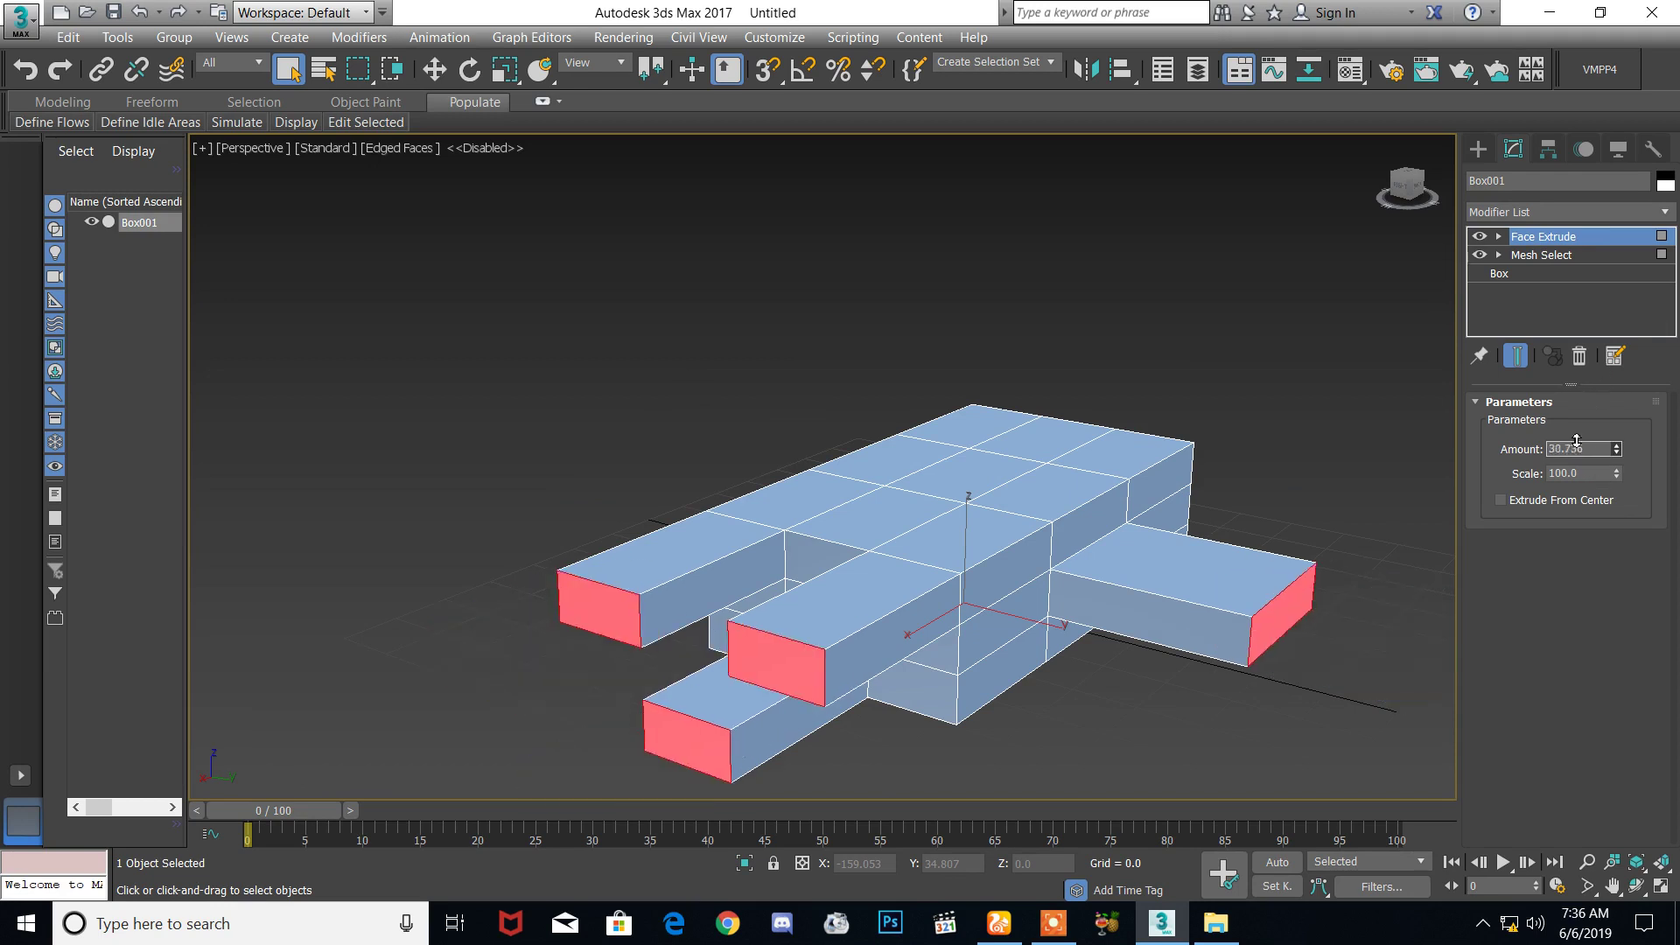
Step: Return to Mesh Select and start a new selection with top, front, right and left-front faces
{"action": "left_click", "coordinate": [1544, 255]}
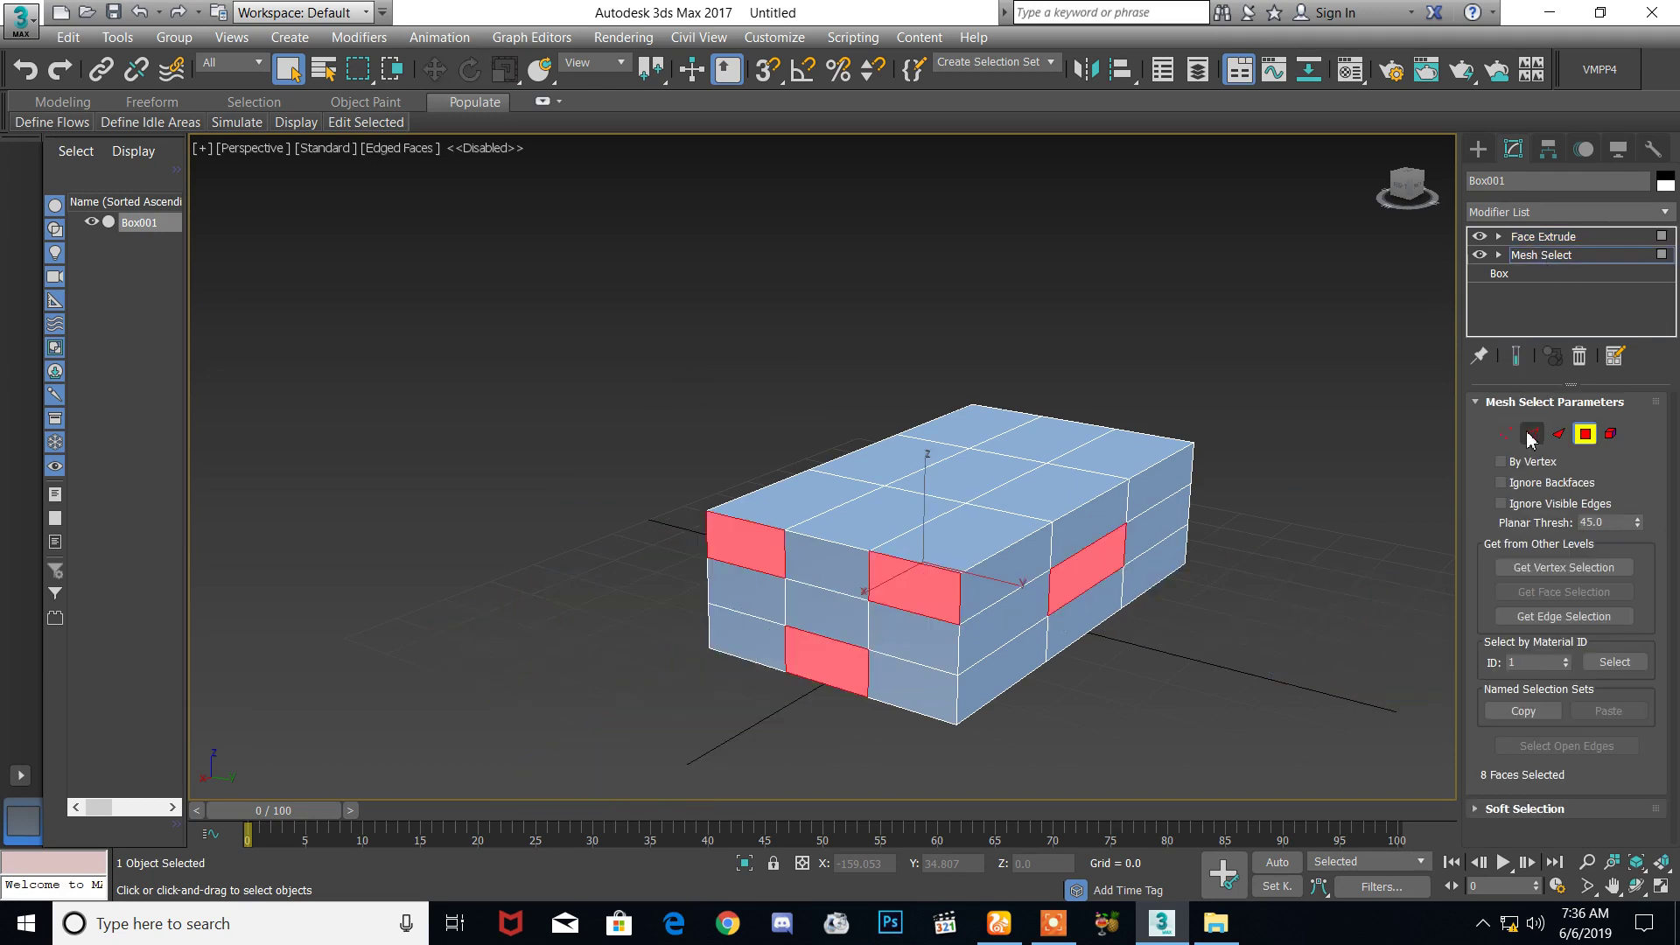
{"action": "left_click", "coordinate": [1519, 359]}
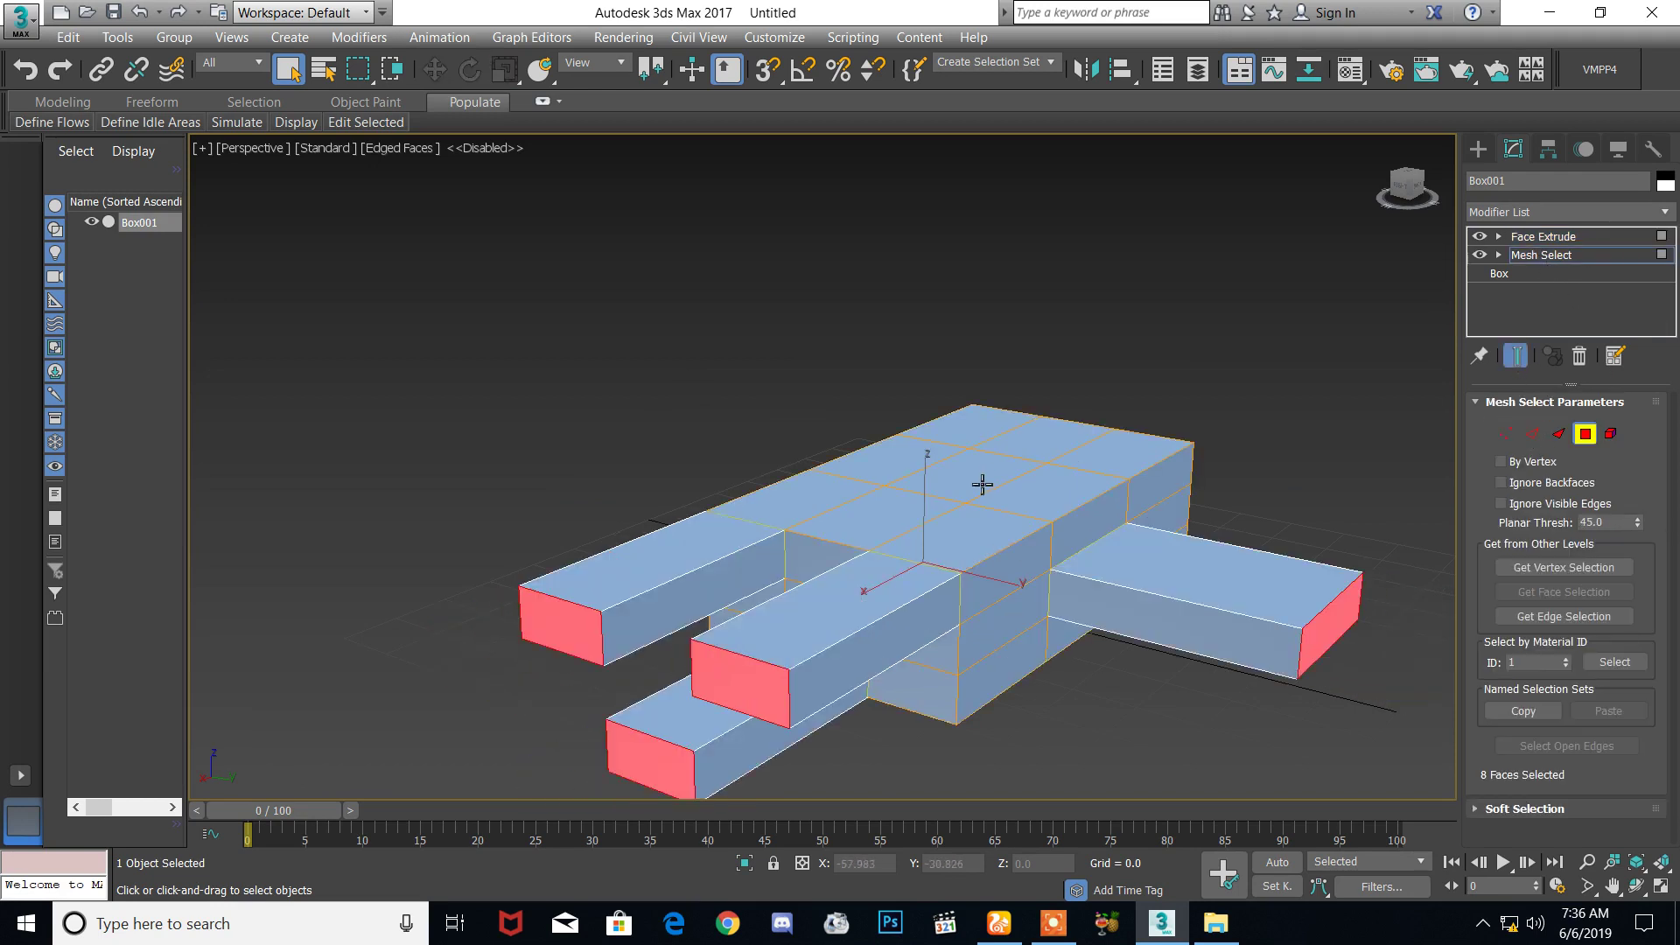
{"action": "left_click", "coordinate": [989, 482]}
{"action": "left_click", "coordinate": [853, 599], "text": "ctrl"}
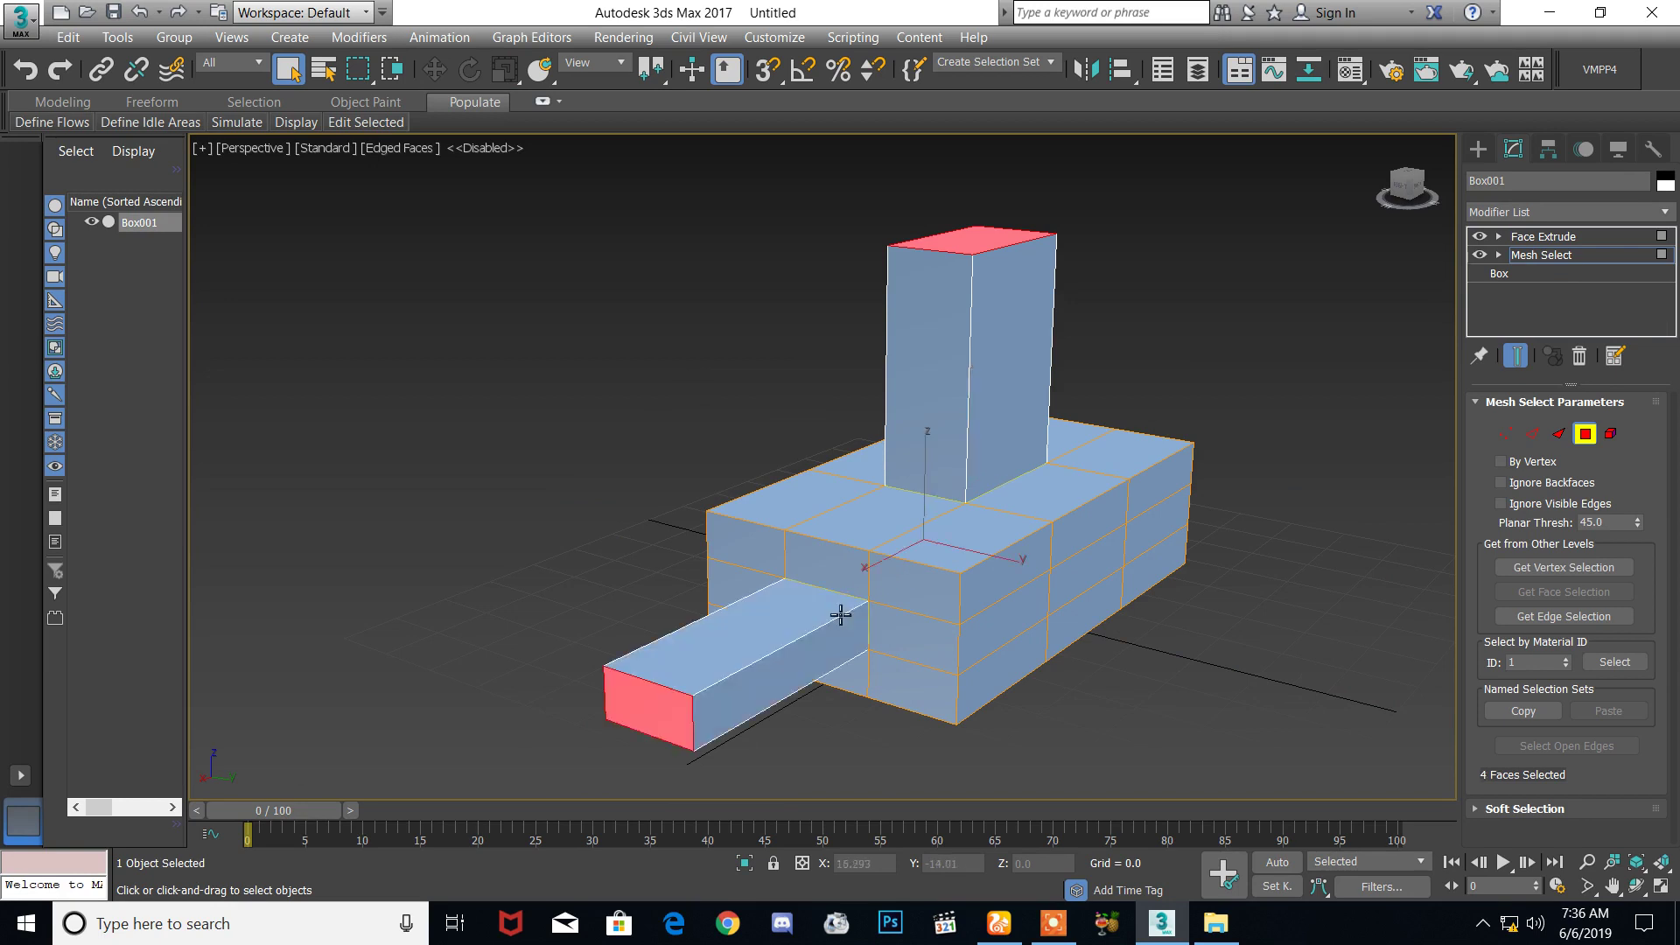
{"action": "left_click", "coordinate": [1081, 582], "text": "ctrl"}
{"action": "middle_click_drag", "start_coordinate": [994, 637], "coordinate": [848, 657], "text": "alt"}
{"action": "left_click", "coordinate": [765, 612], "text": "ctrl"}
{"action": "mouse_move", "coordinate": [765, 597]}
{"action": "middle_mouse_down", "text": "alt"}
{"action": "mouse_move", "coordinate": [789, 598]}
{"action": "mouse_move", "coordinate": [818, 644]}
{"action": "mouse_move", "coordinate": [904, 403]}
{"action": "middle_mouse_up", "text": "alt"}
{"action": "left_click", "coordinate": [768, 470], "text": "ctrl"}
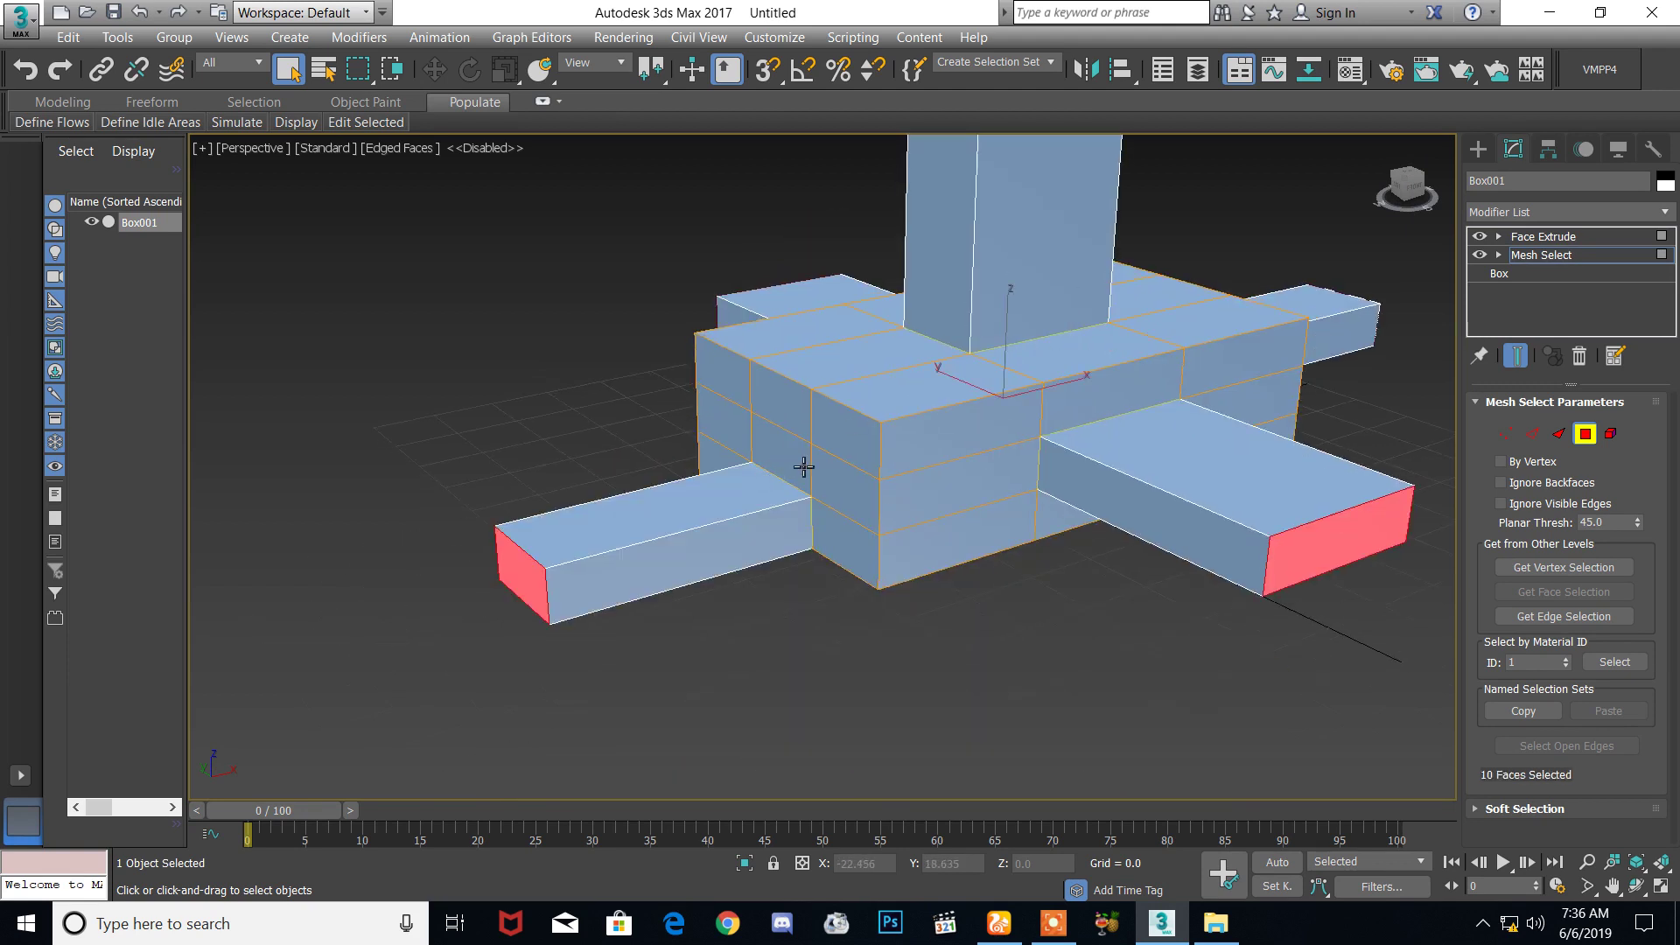
{"action": "left_click", "coordinate": [803, 466], "text": "alt"}
Step: View the mesh from below and above, adding more faces to extrude as arms
{"action": "mouse_move", "coordinate": [795, 464]}
{"action": "middle_mouse_down", "text": "alt"}
{"action": "mouse_move", "coordinate": [1002, 469]}
{"action": "mouse_move", "coordinate": [1013, 445]}
{"action": "mouse_move", "coordinate": [1125, 431]}
{"action": "mouse_move", "coordinate": [948, 498]}
{"action": "mouse_move", "coordinate": [911, 675]}
{"action": "middle_mouse_up", "text": "alt"}
{"action": "scroll", "coordinate": [858, 612], "scroll_direction": "down", "scroll_amount": 3}
{"action": "mouse_move", "coordinate": [858, 612]}
{"action": "middle_mouse_down", "text": "alt"}
{"action": "mouse_move", "coordinate": [888, 593]}
{"action": "mouse_move", "coordinate": [919, 707]}
{"action": "mouse_move", "coordinate": [984, 669]}
{"action": "mouse_move", "coordinate": [925, 668]}
{"action": "middle_mouse_up", "text": "alt"}
{"action": "scroll", "coordinate": [891, 680], "scroll_direction": "up", "scroll_amount": 2}
{"action": "left_click", "coordinate": [892, 673], "text": "ctrl"}
{"action": "left_click", "coordinate": [914, 705], "text": "ctrl"}
{"action": "middle_click_drag", "start_coordinate": [807, 598], "coordinate": [838, 692], "text": "alt"}
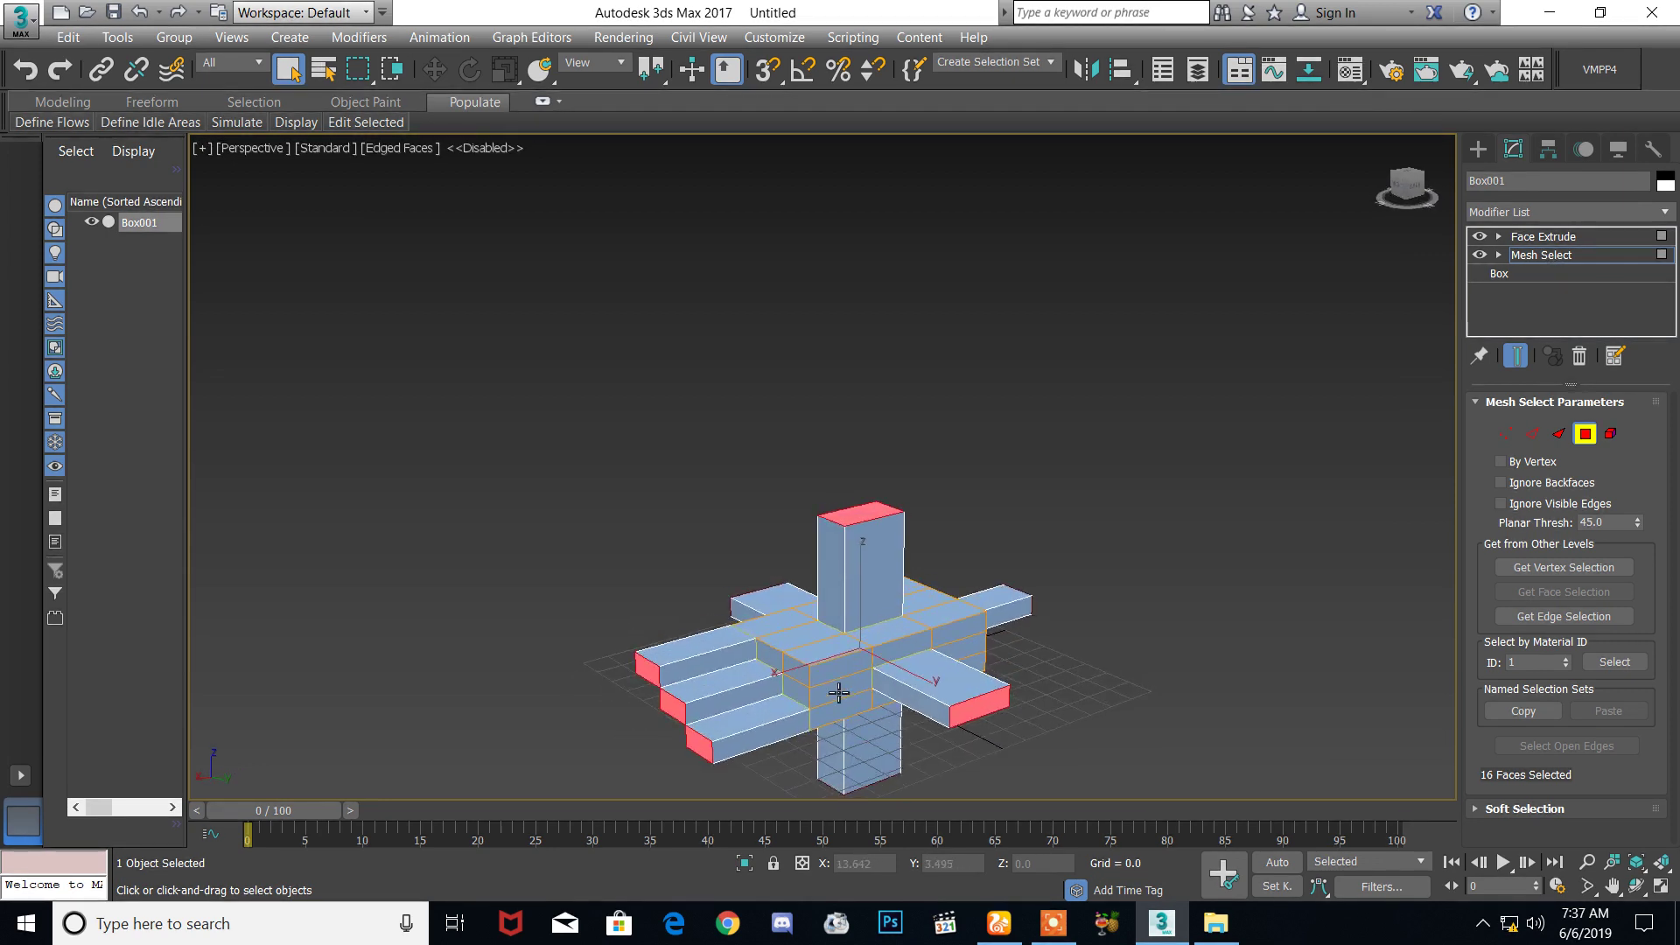
{"action": "left_click", "coordinate": [853, 717], "text": "ctrl"}
Step: Recentre the view and add a face at the front arm
{"action": "mouse_move", "coordinate": [835, 707]}
{"action": "middle_mouse_down", "text": "alt"}
{"action": "mouse_move", "coordinate": [936, 707]}
{"action": "mouse_move", "coordinate": [937, 664]}
{"action": "mouse_move", "coordinate": [978, 646]}
{"action": "middle_mouse_up", "text": "alt"}
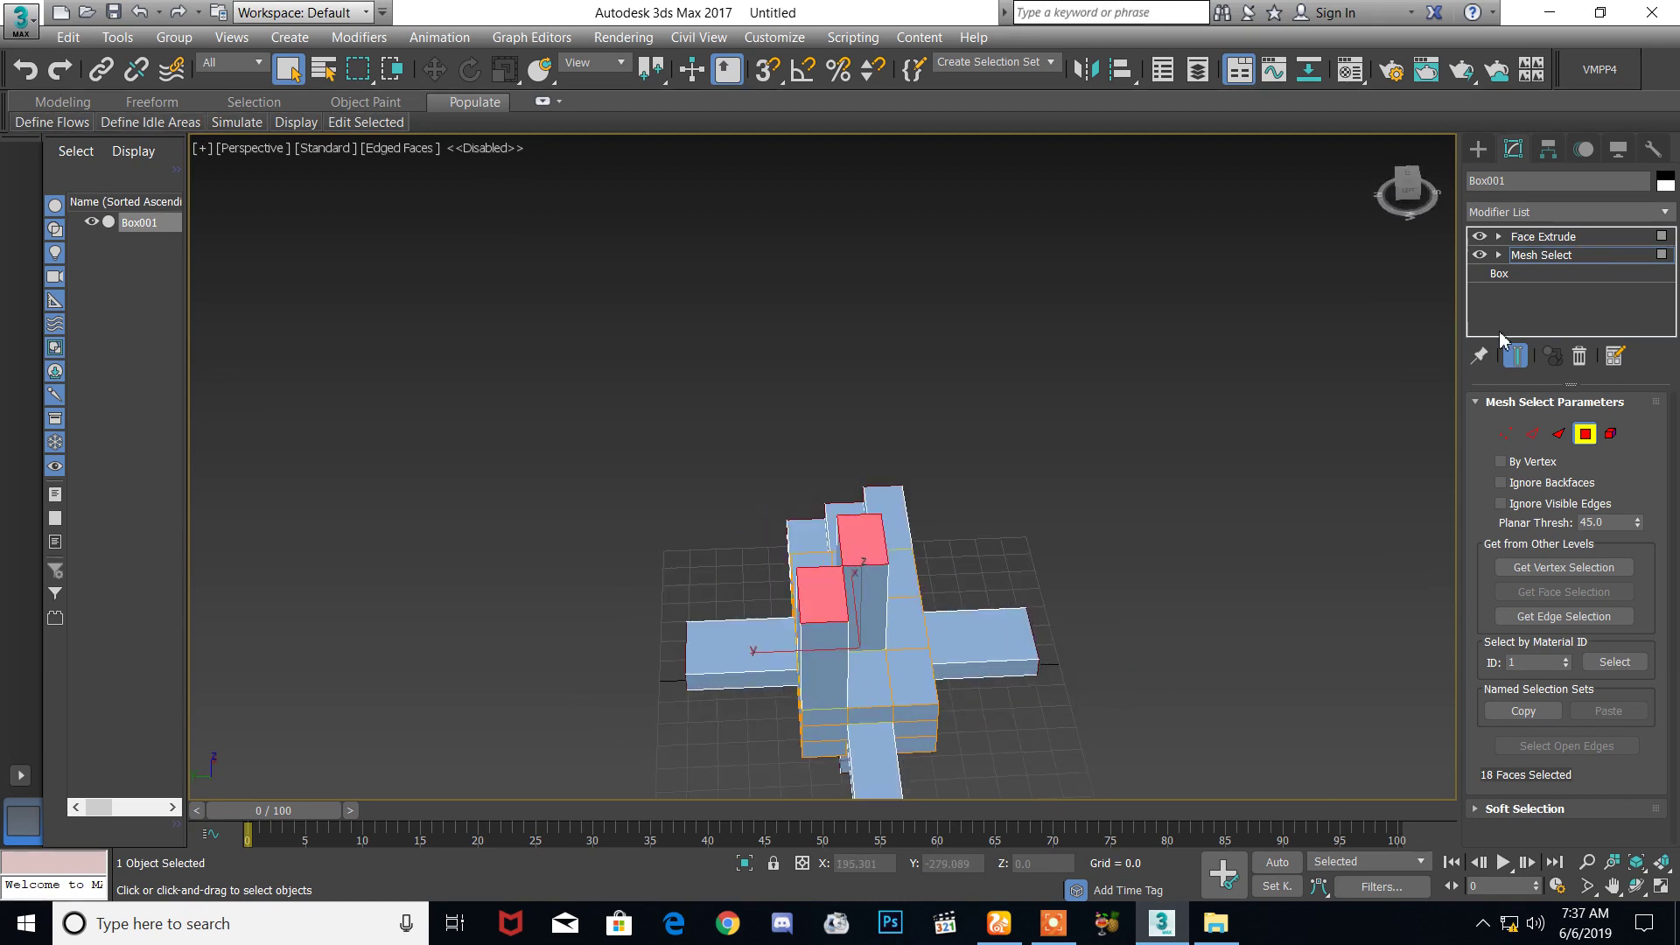
{"action": "middle_click_drag", "start_coordinate": [1073, 560], "coordinate": [1147, 513]}
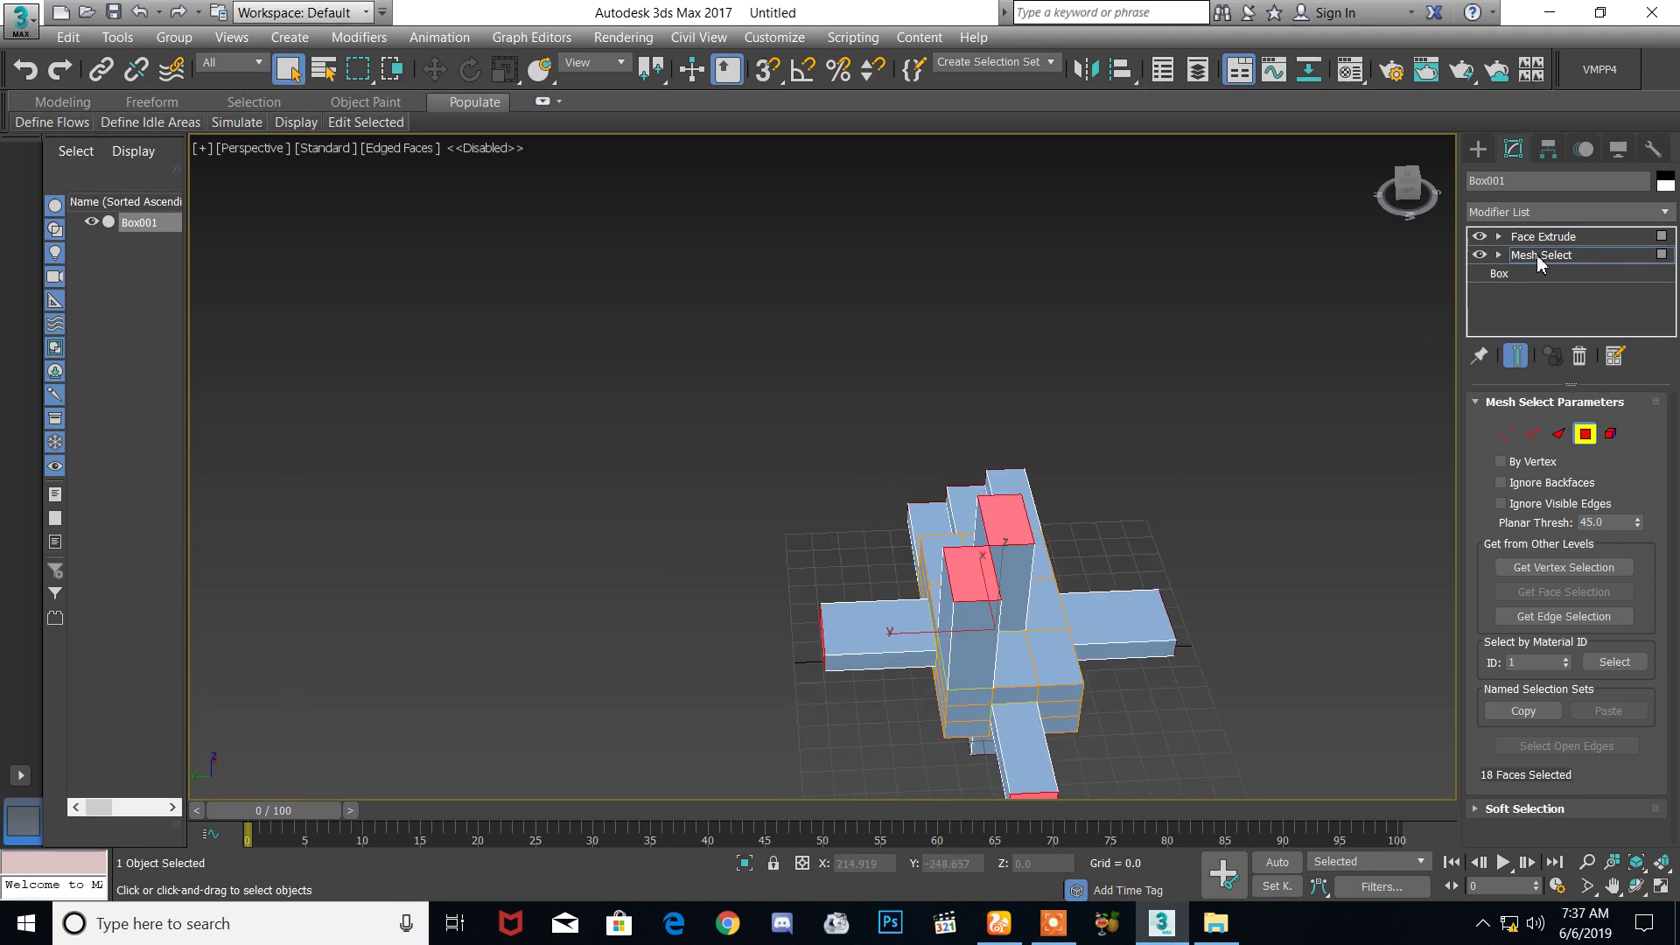
{"action": "scroll", "coordinate": [1137, 630], "scroll_direction": "up", "scroll_amount": 3}
{"action": "middle_click_drag", "start_coordinate": [1129, 630], "coordinate": [953, 611], "text": "alt"}
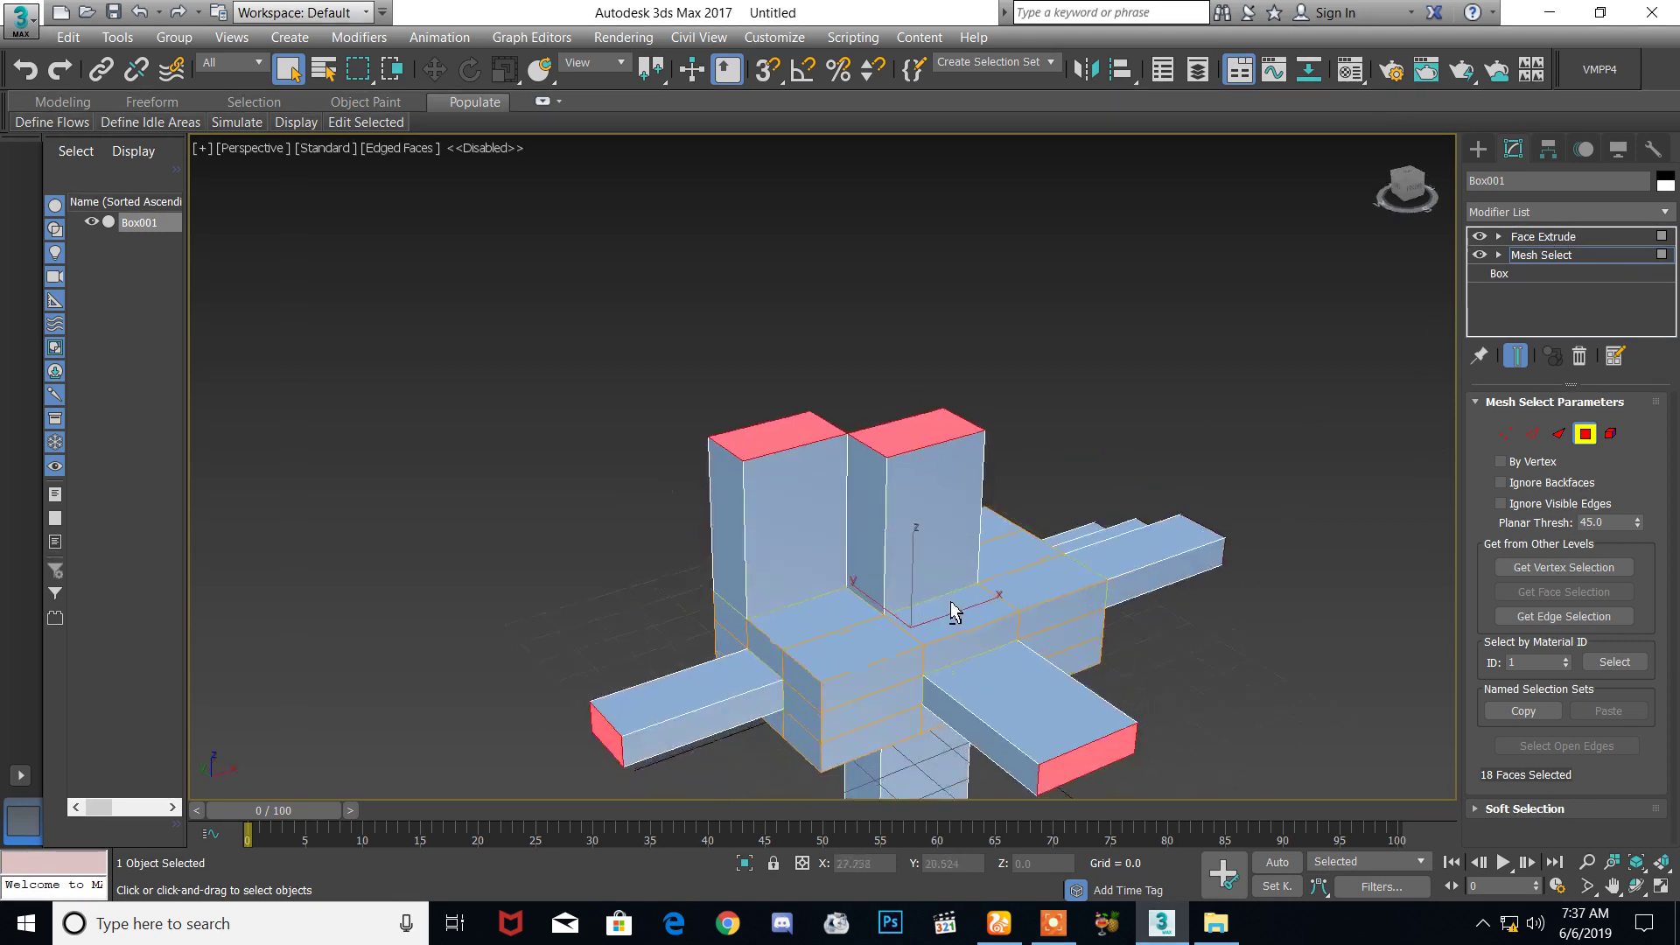
{"action": "left_click", "coordinate": [910, 695], "text": "ctrl"}
{"action": "mouse_move", "coordinate": [1027, 716]}
{"action": "middle_mouse_down", "text": "alt"}
{"action": "mouse_move", "coordinate": [1024, 674]}
{"action": "mouse_move", "coordinate": [1005, 671]}
{"action": "mouse_move", "coordinate": [1091, 668]}
{"action": "mouse_move", "coordinate": [1013, 618]}
{"action": "mouse_move", "coordinate": [1085, 647]}
{"action": "mouse_move", "coordinate": [1041, 674]}
{"action": "mouse_move", "coordinate": [1067, 695]}
{"action": "mouse_move", "coordinate": [1053, 701]}
{"action": "middle_mouse_up", "text": "alt"}
Step: Fix the third pillar's face pick, ending with 22 faces selected
{"action": "left_click", "coordinate": [1044, 694], "text": "ctrl"}
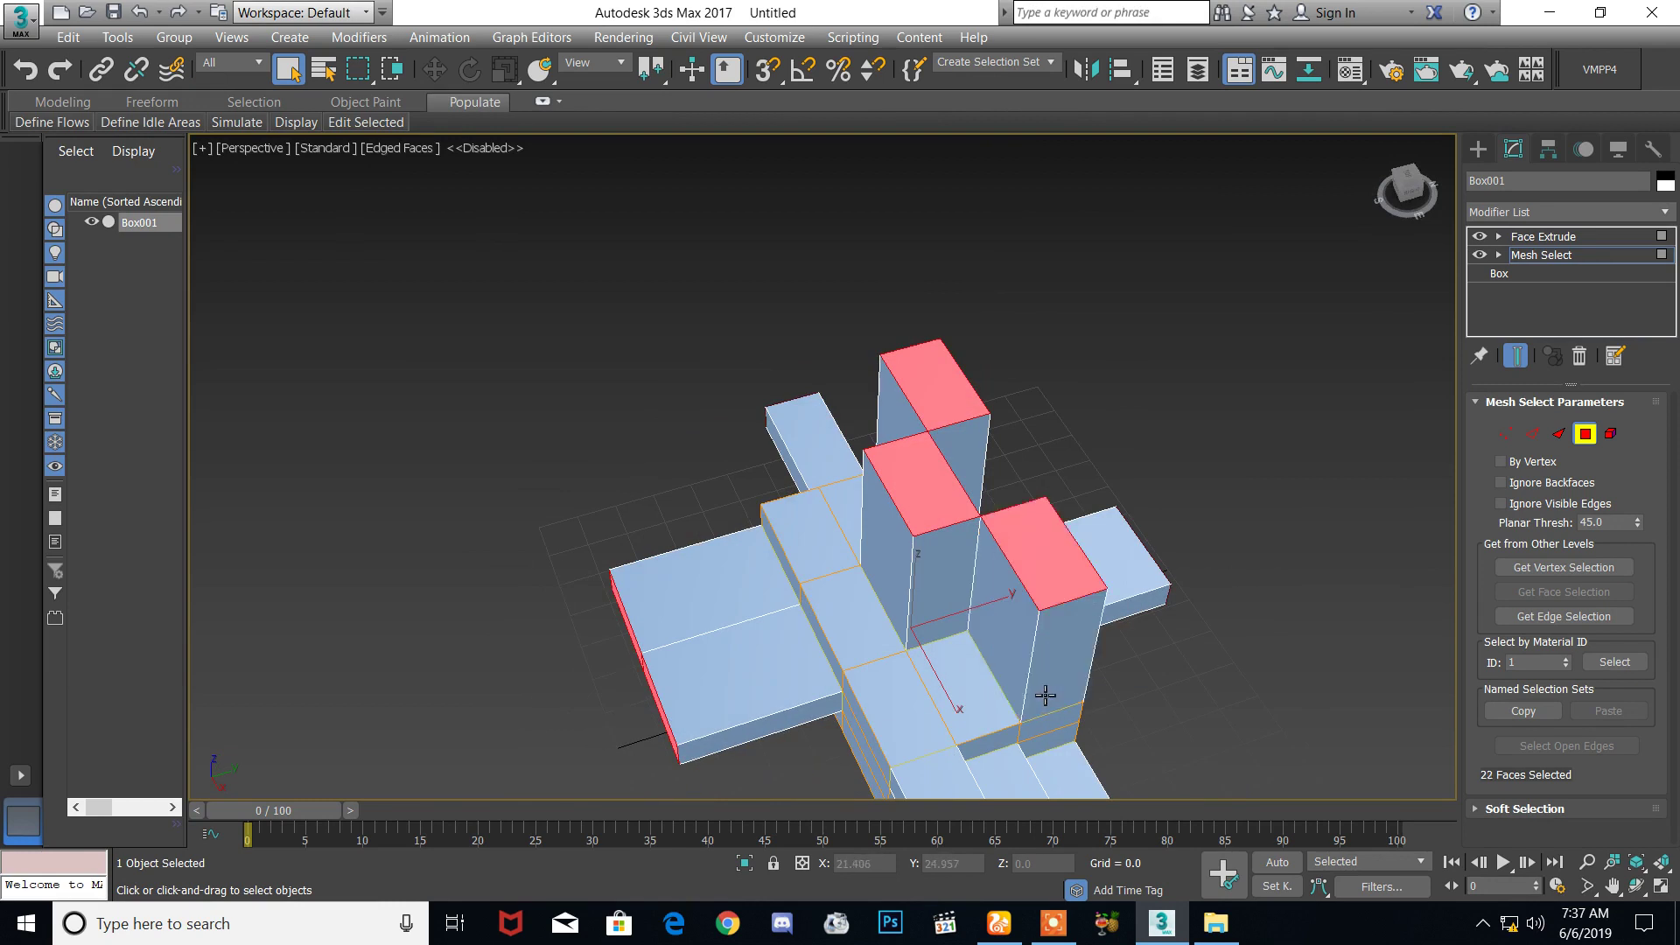
{"action": "left_click", "coordinate": [997, 699], "text": "alt"}
{"action": "mouse_move", "coordinate": [885, 704]}
{"action": "middle_mouse_down", "text": "alt"}
{"action": "mouse_move", "coordinate": [938, 733]}
{"action": "mouse_move", "coordinate": [1111, 740]}
{"action": "mouse_move", "coordinate": [1074, 689]}
{"action": "middle_mouse_up", "text": "alt"}
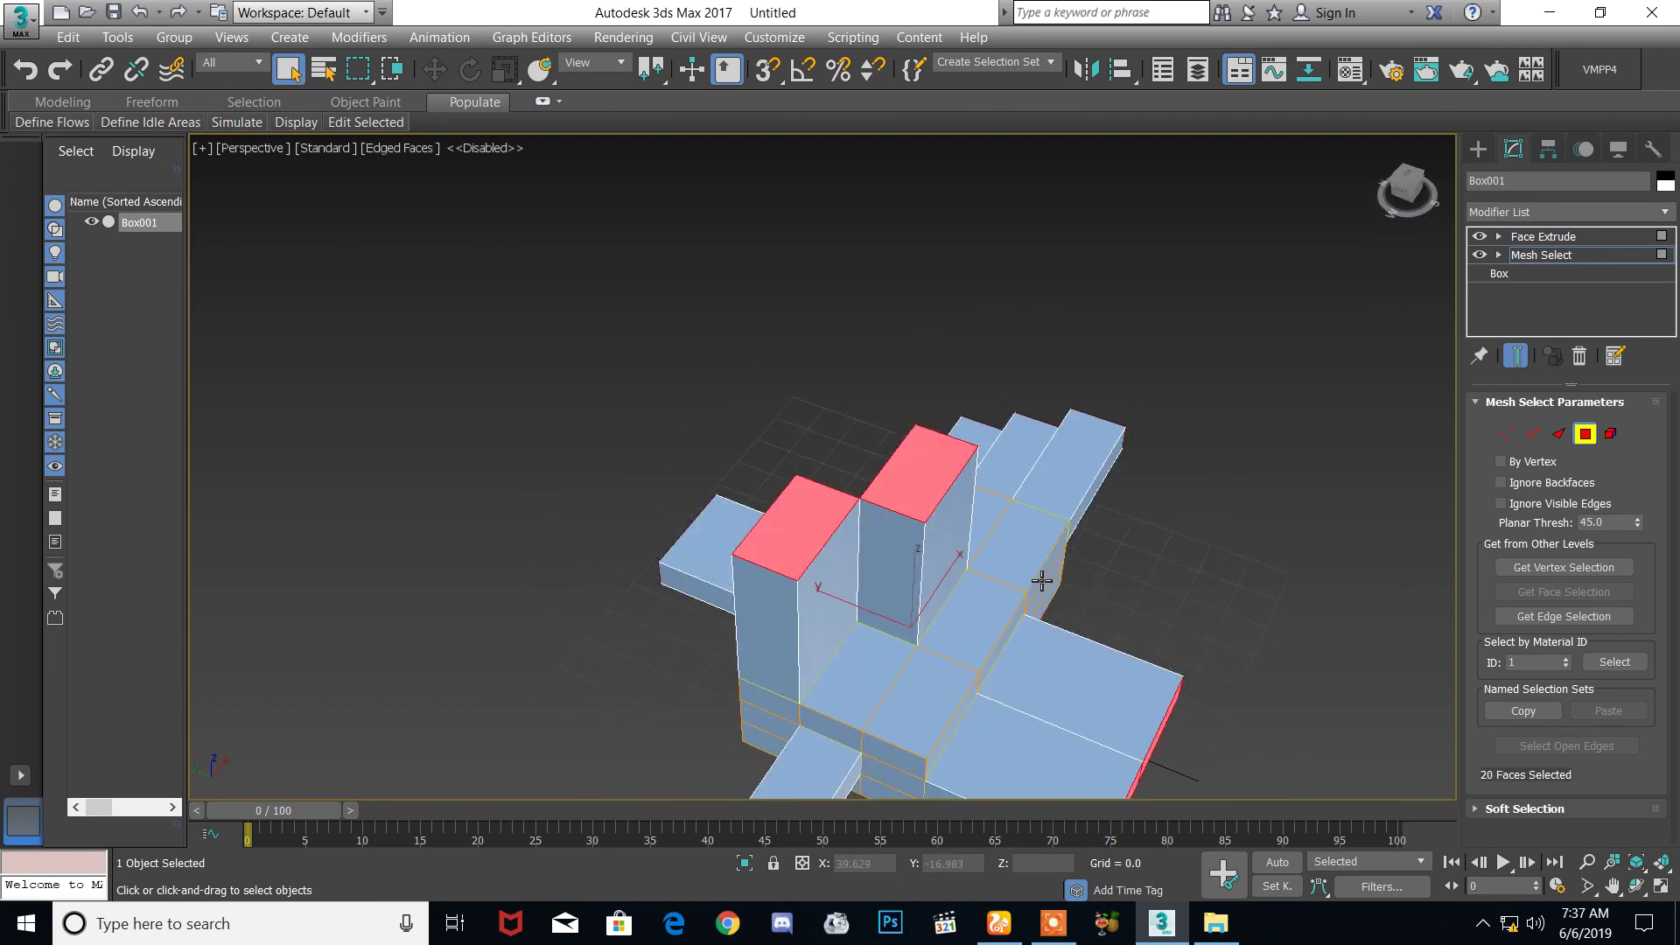
{"action": "middle_click_drag", "start_coordinate": [1045, 579], "coordinate": [970, 607], "text": "alt"}
{"action": "left_click", "coordinate": [1088, 651], "text": "ctrl"}
{"action": "middle_click_drag", "start_coordinate": [1091, 658], "coordinate": [939, 637], "text": "alt"}
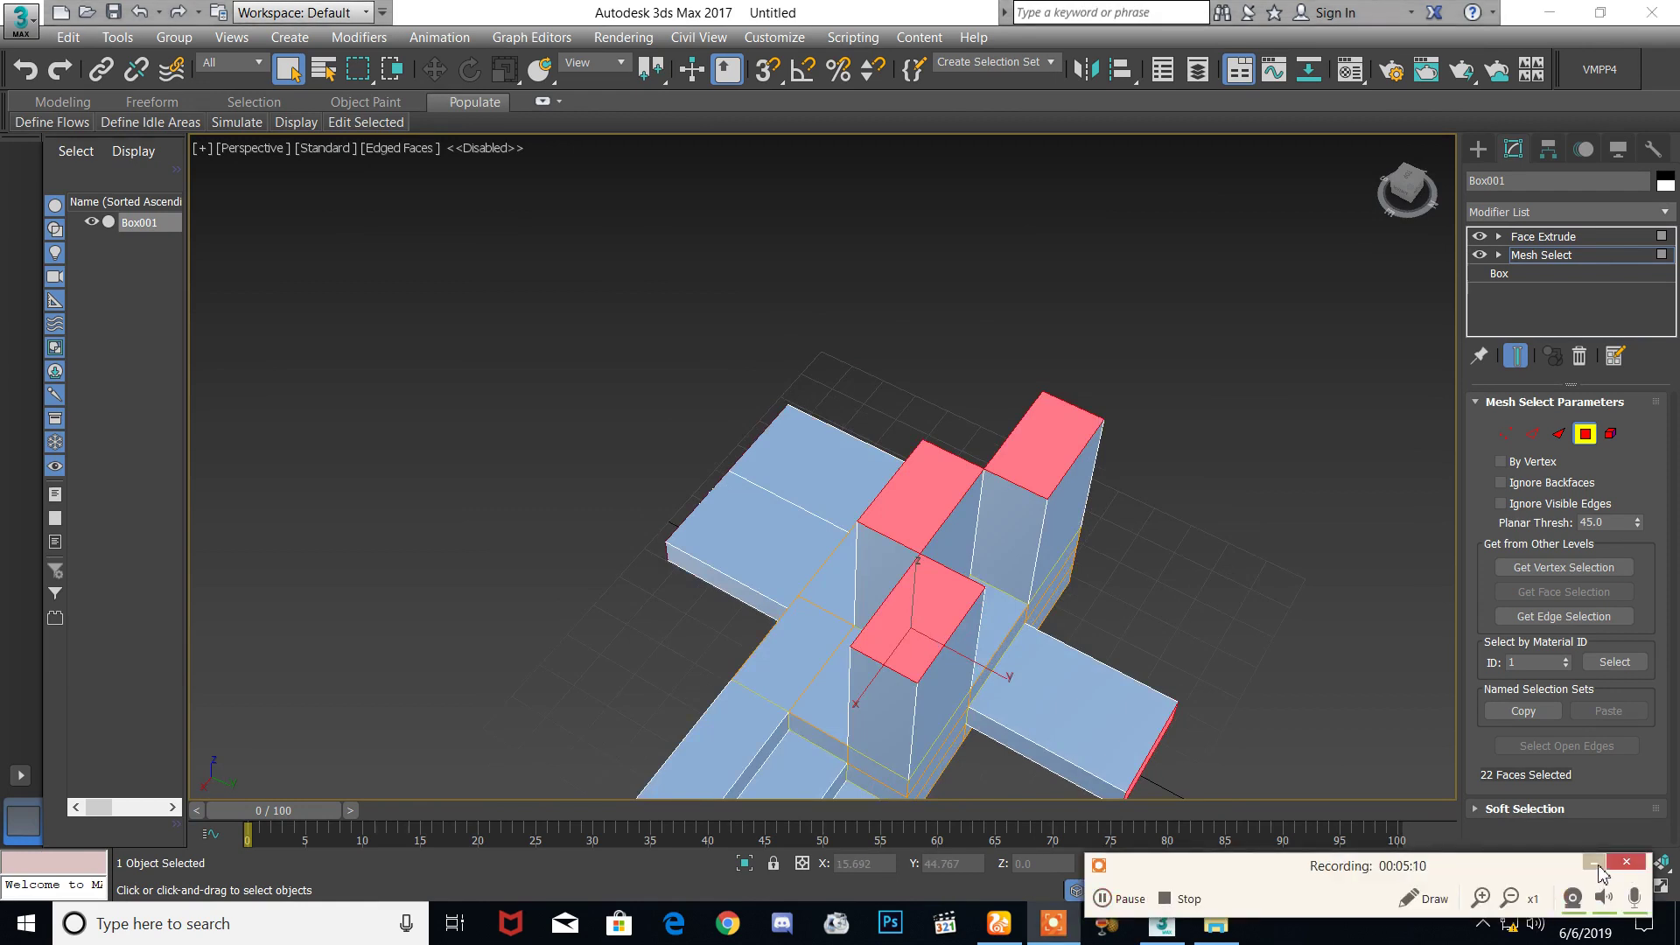
{"action": "left_click", "coordinate": [1596, 864]}
{"action": "left_click", "coordinate": [1504, 214]}
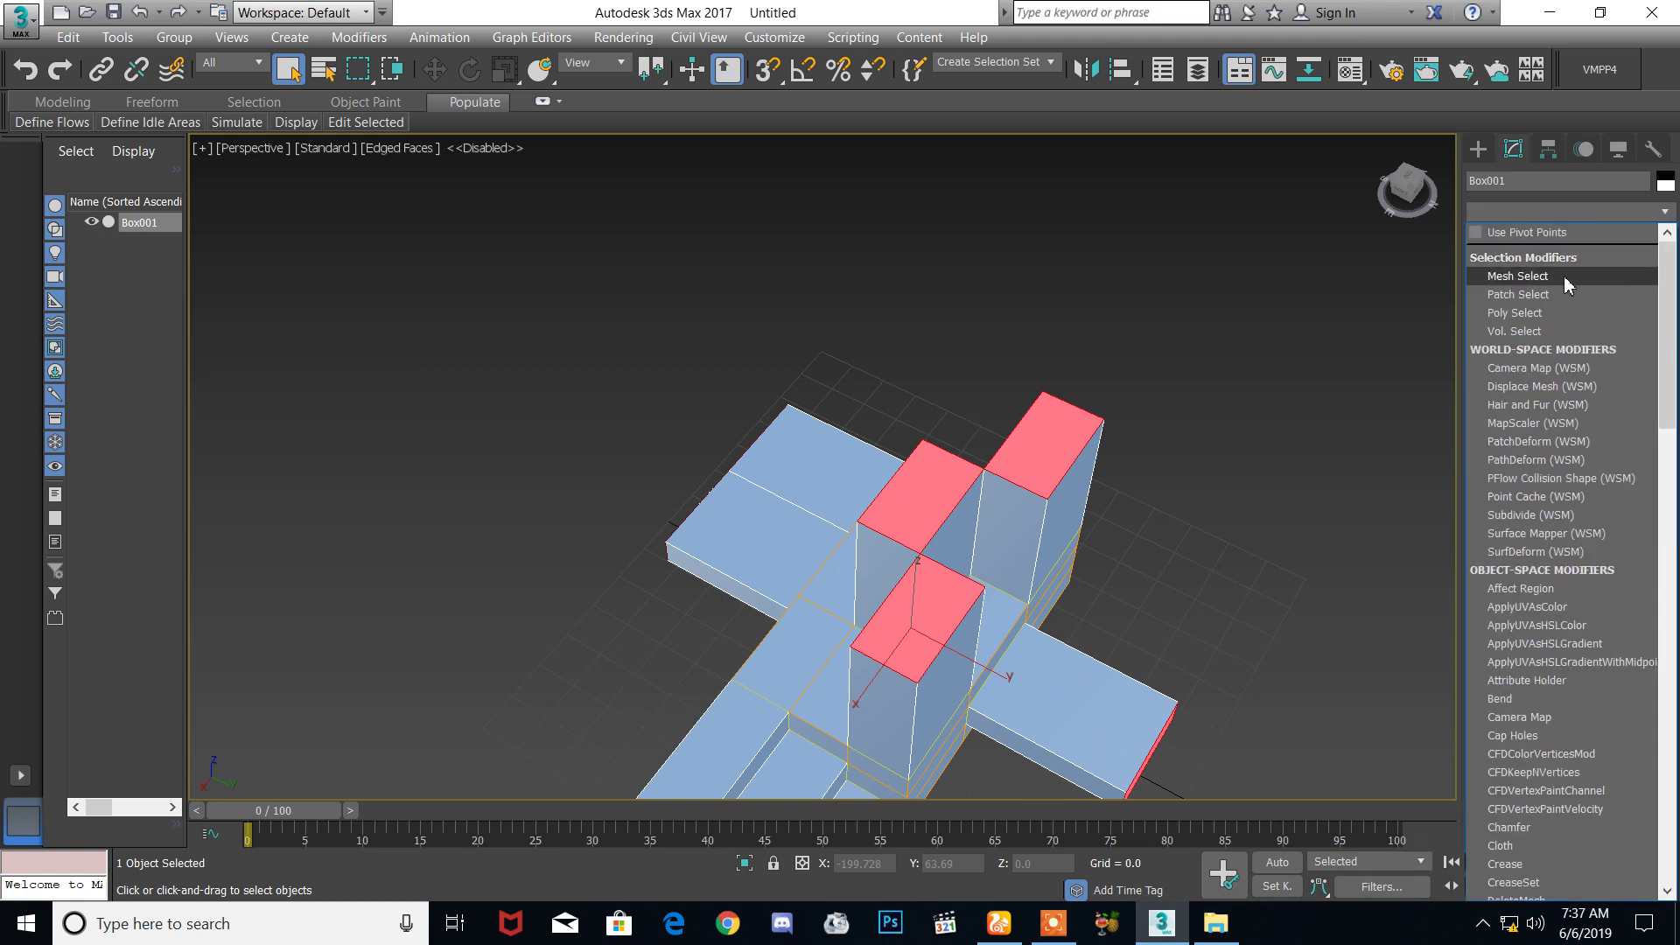
{"action": "mouse_move", "coordinate": [1061, 630]}
{"action": "middle_mouse_down", "text": "alt"}
{"action": "mouse_move", "coordinate": [1100, 480]}
{"action": "mouse_move", "coordinate": [1054, 507]}
{"action": "mouse_move", "coordinate": [1136, 463]}
{"action": "mouse_move", "coordinate": [1094, 450]}
{"action": "mouse_move", "coordinate": [1225, 420]}
{"action": "middle_mouse_up", "text": "alt"}
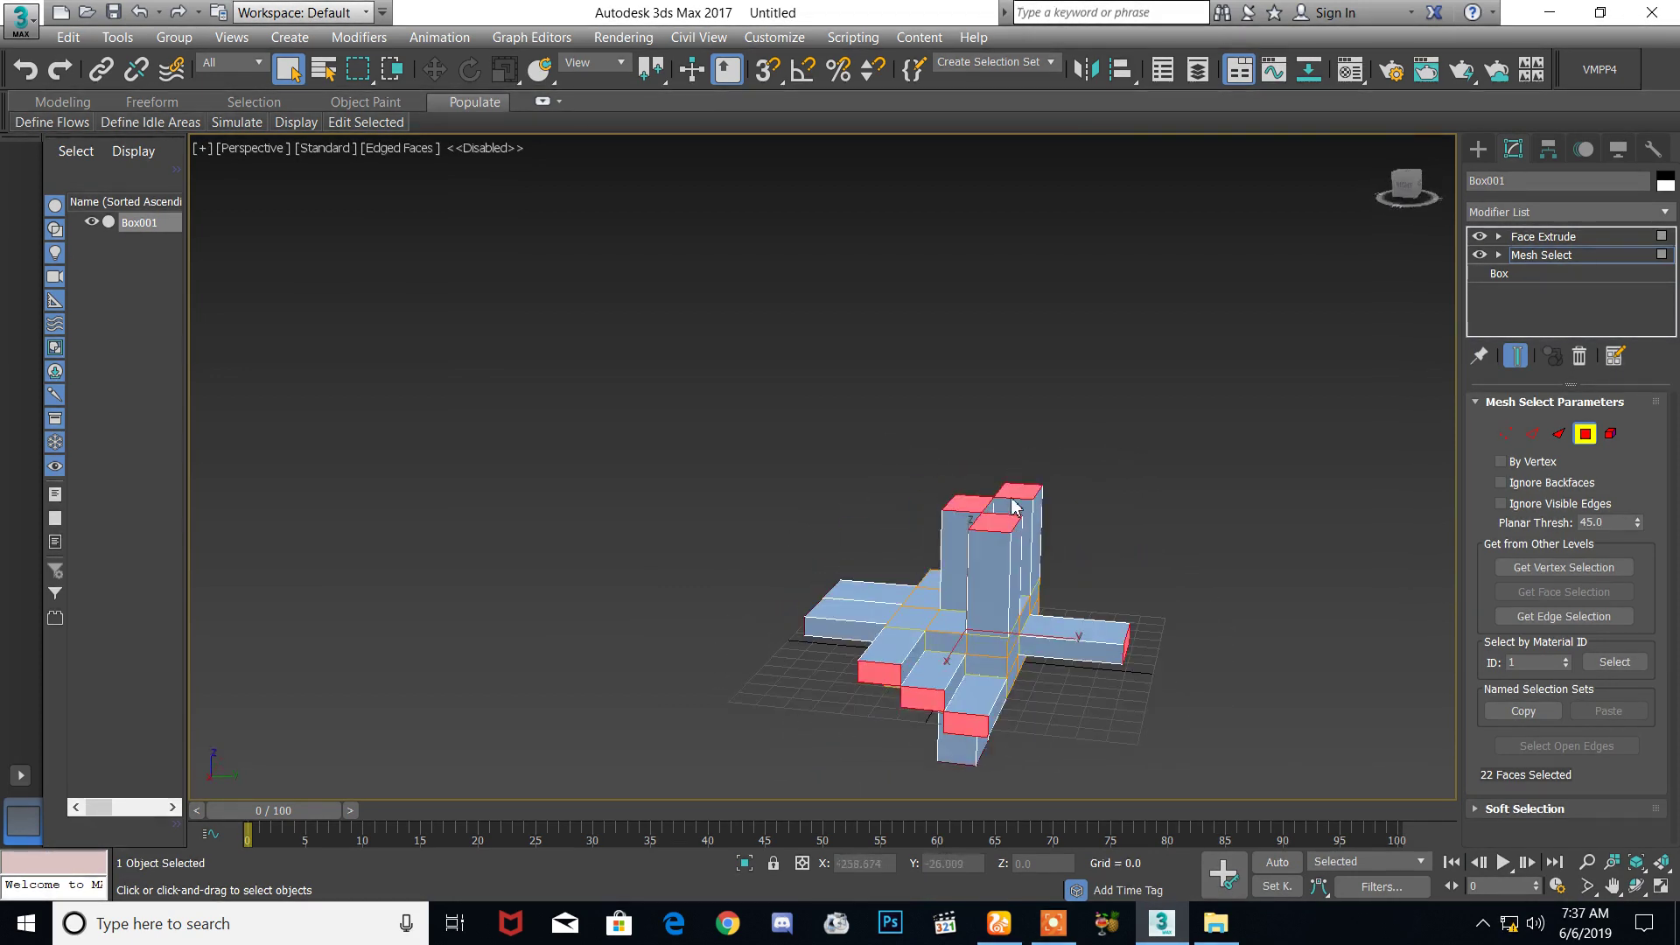
{"action": "left_click", "coordinate": [1558, 212]}
{"action": "scroll", "coordinate": [1552, 623], "scroll_direction": "down", "scroll_amount": 1}
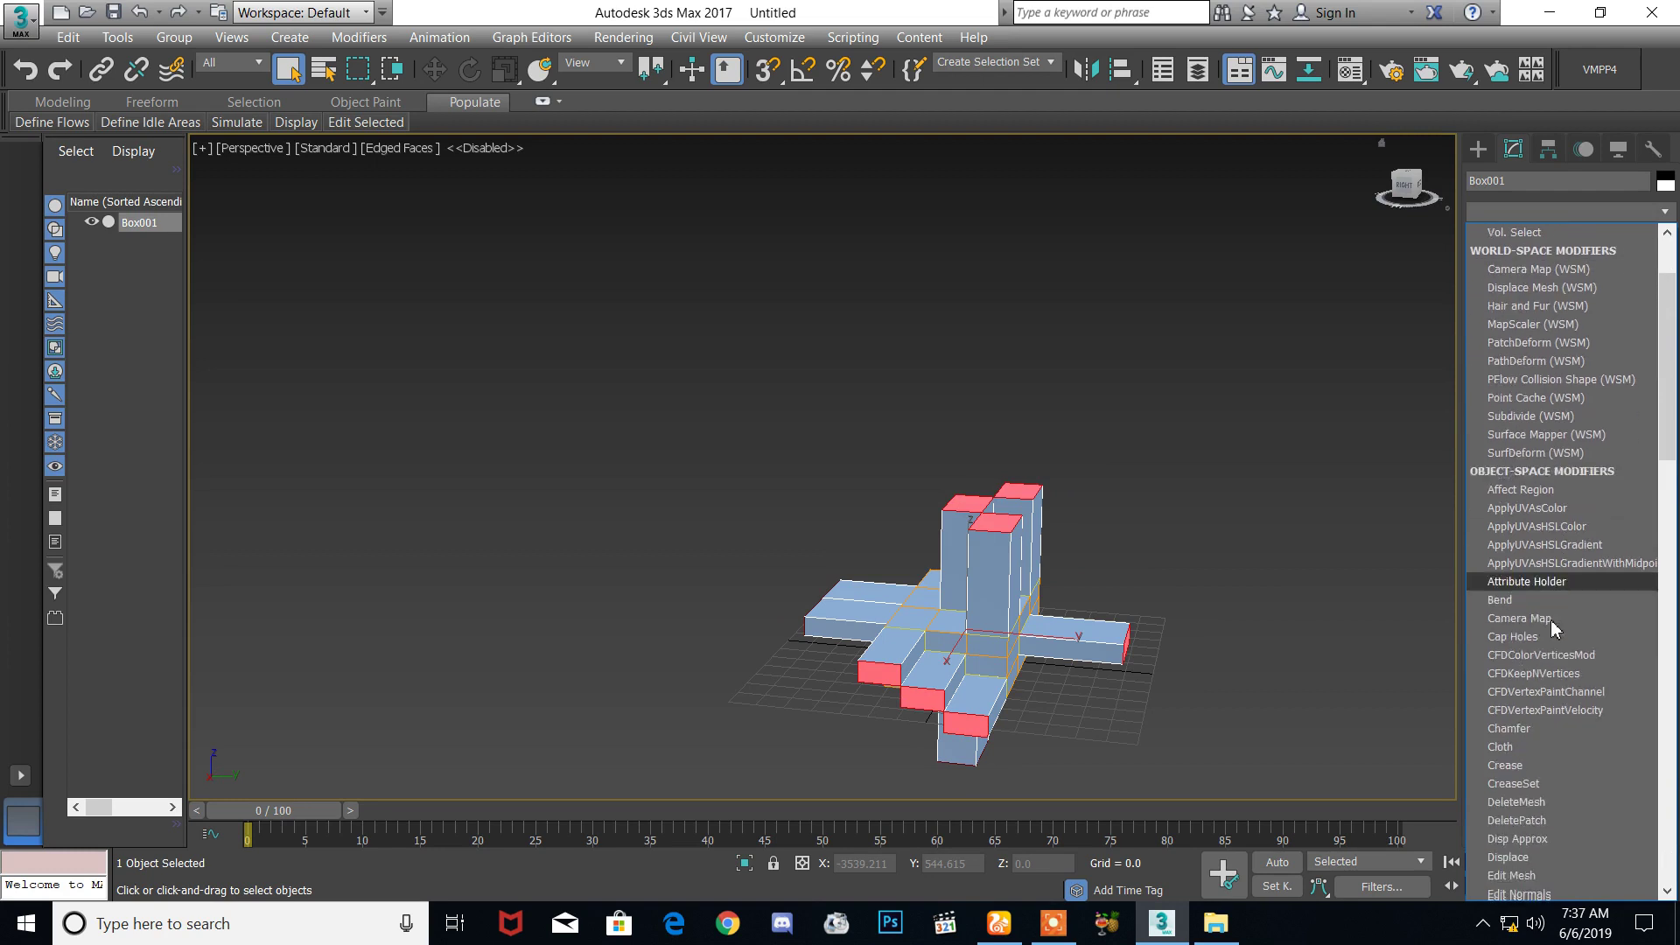
{"action": "scroll", "coordinate": [1552, 606], "scroll_direction": "down", "scroll_amount": 4}
{"action": "scroll", "coordinate": [1541, 527], "scroll_direction": "down", "scroll_amount": 3}
{"action": "scroll", "coordinate": [1090, 684], "scroll_direction": "up", "scroll_amount": 2}
{"action": "scroll", "coordinate": [1085, 673], "scroll_direction": "up", "scroll_amount": 5}
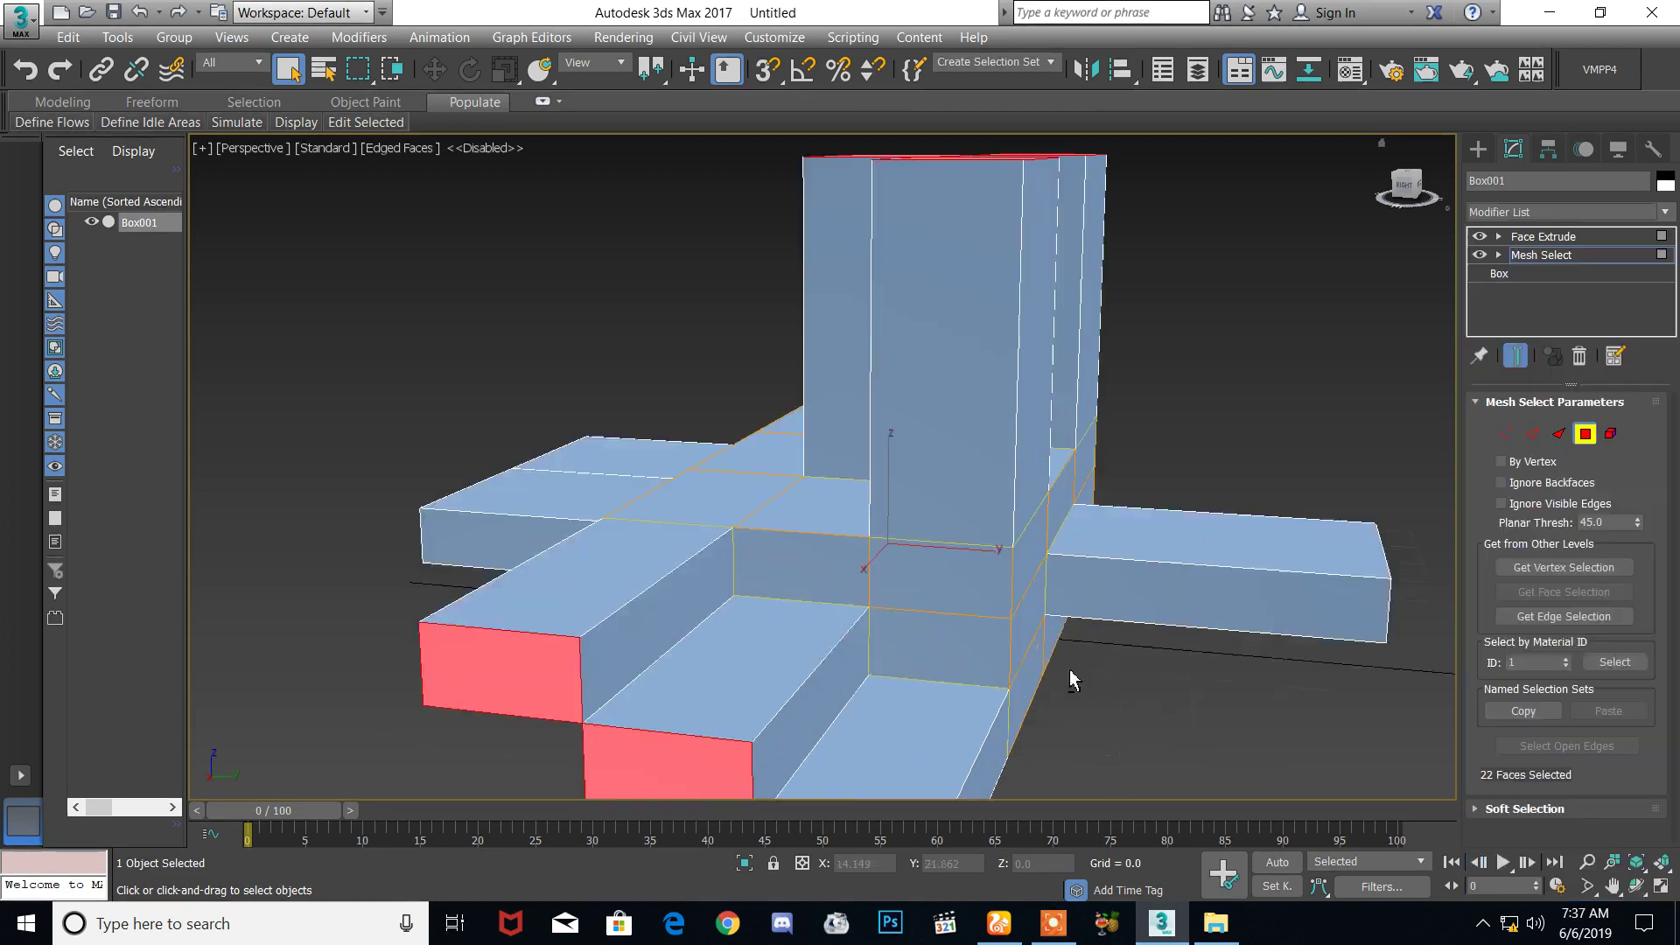
{"action": "scroll", "coordinate": [1080, 666], "scroll_direction": "down", "scroll_amount": 6}
{"action": "mouse_move", "coordinate": [1079, 667]}
{"action": "middle_mouse_down", "text": "alt"}
{"action": "mouse_move", "coordinate": [1113, 628]}
{"action": "mouse_move", "coordinate": [1037, 649]}
{"action": "middle_mouse_up", "text": "alt"}
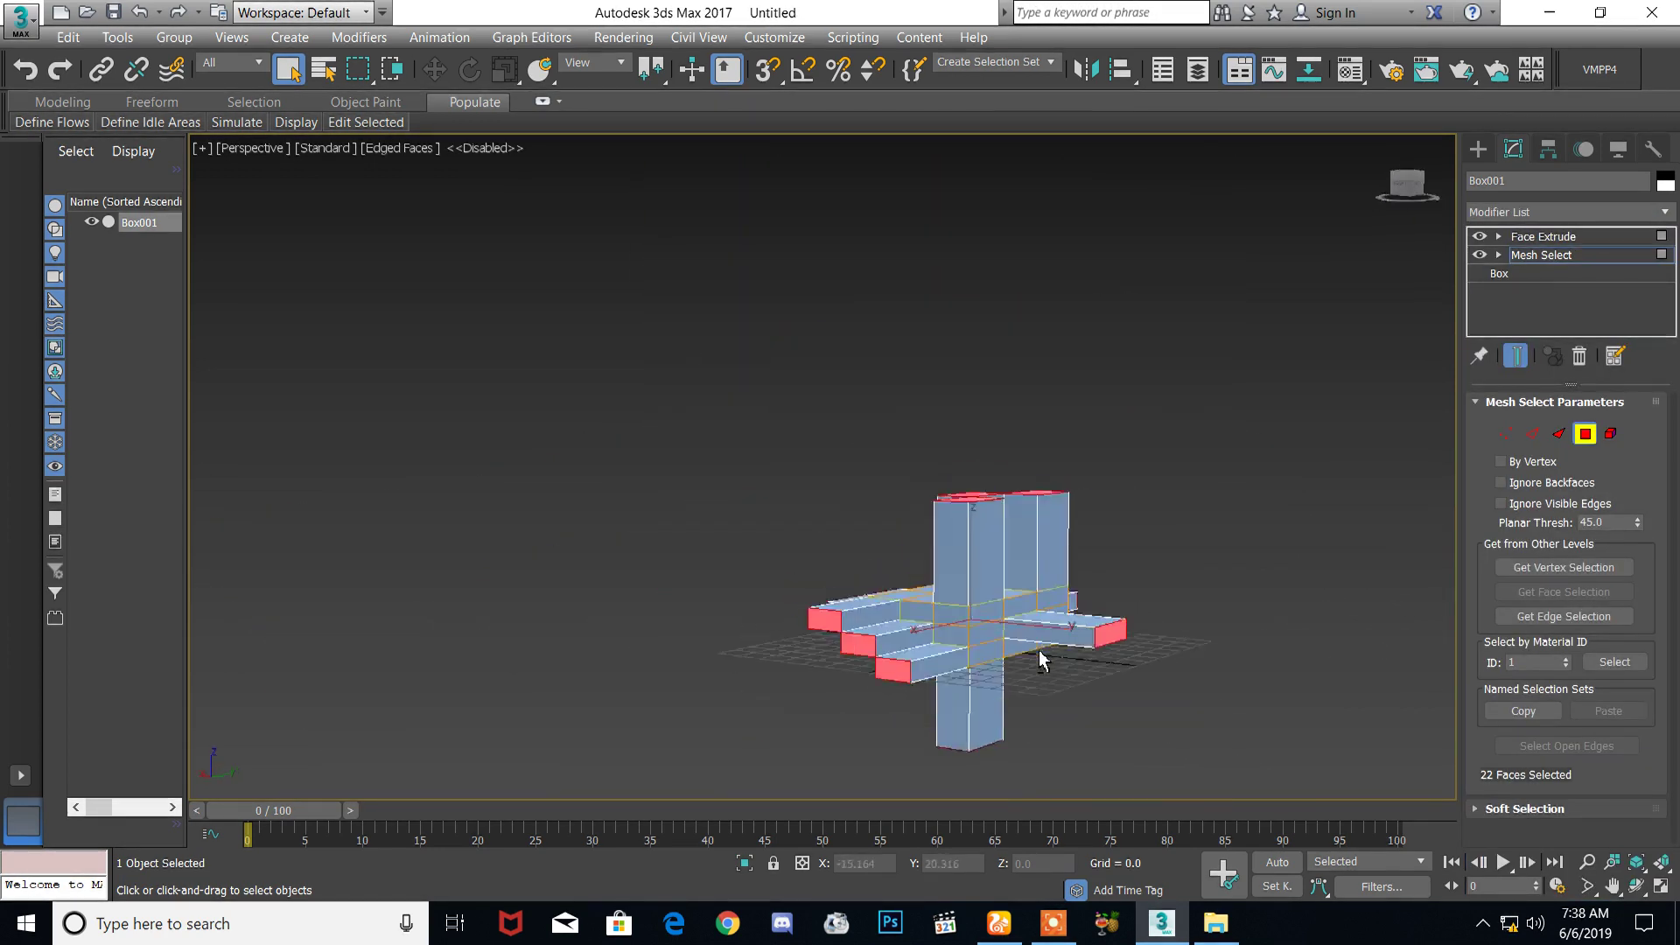
{"action": "left_click", "coordinate": [1496, 211]}
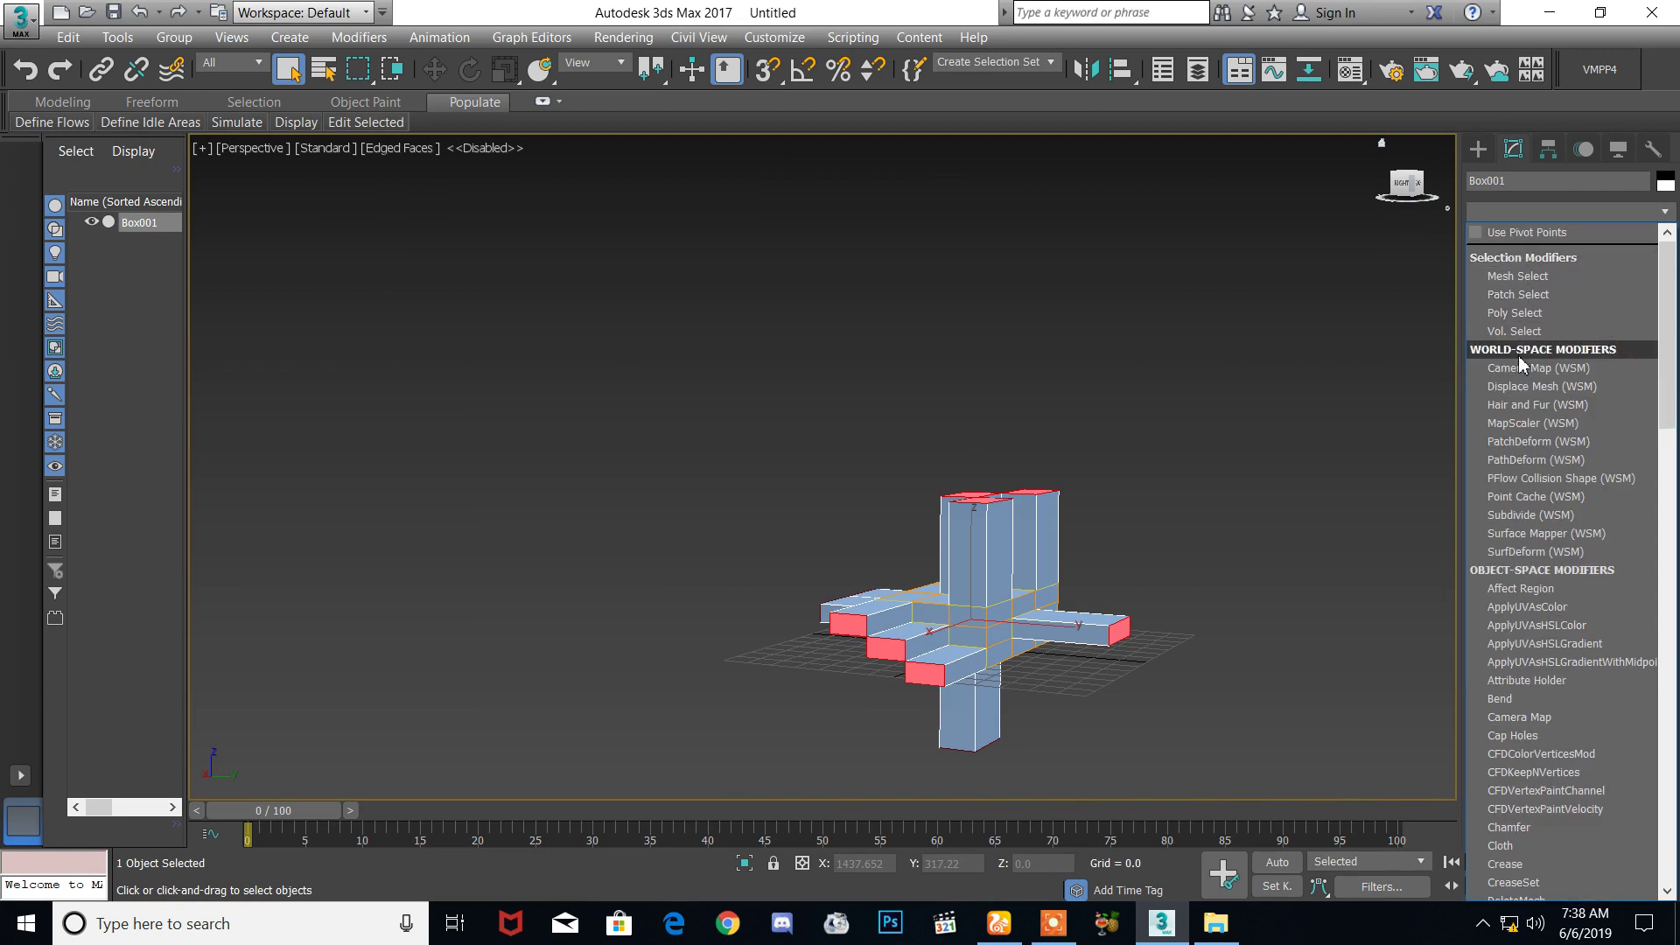
{"action": "scroll", "coordinate": [1542, 661], "scroll_direction": "down", "scroll_amount": 3}
{"action": "scroll", "coordinate": [1543, 660], "scroll_direction": "down", "scroll_amount": 3}
{"action": "scroll", "coordinate": [1552, 677], "scroll_direction": "down", "scroll_amount": 4}
{"action": "scroll", "coordinate": [1552, 677], "scroll_direction": "down", "scroll_amount": 4}
{"action": "scroll", "coordinate": [1559, 692], "scroll_direction": "down", "scroll_amount": 5}
{"action": "left_click", "coordinate": [1257, 684]}
{"action": "mouse_move", "coordinate": [1257, 685]}
{"action": "middle_mouse_down", "text": "alt"}
{"action": "mouse_move", "coordinate": [1006, 657]}
{"action": "mouse_move", "coordinate": [1148, 556]}
{"action": "mouse_move", "coordinate": [1093, 394]}
{"action": "middle_mouse_up", "text": "alt"}
{"action": "scroll", "coordinate": [1004, 660], "scroll_direction": "up", "scroll_amount": 4}
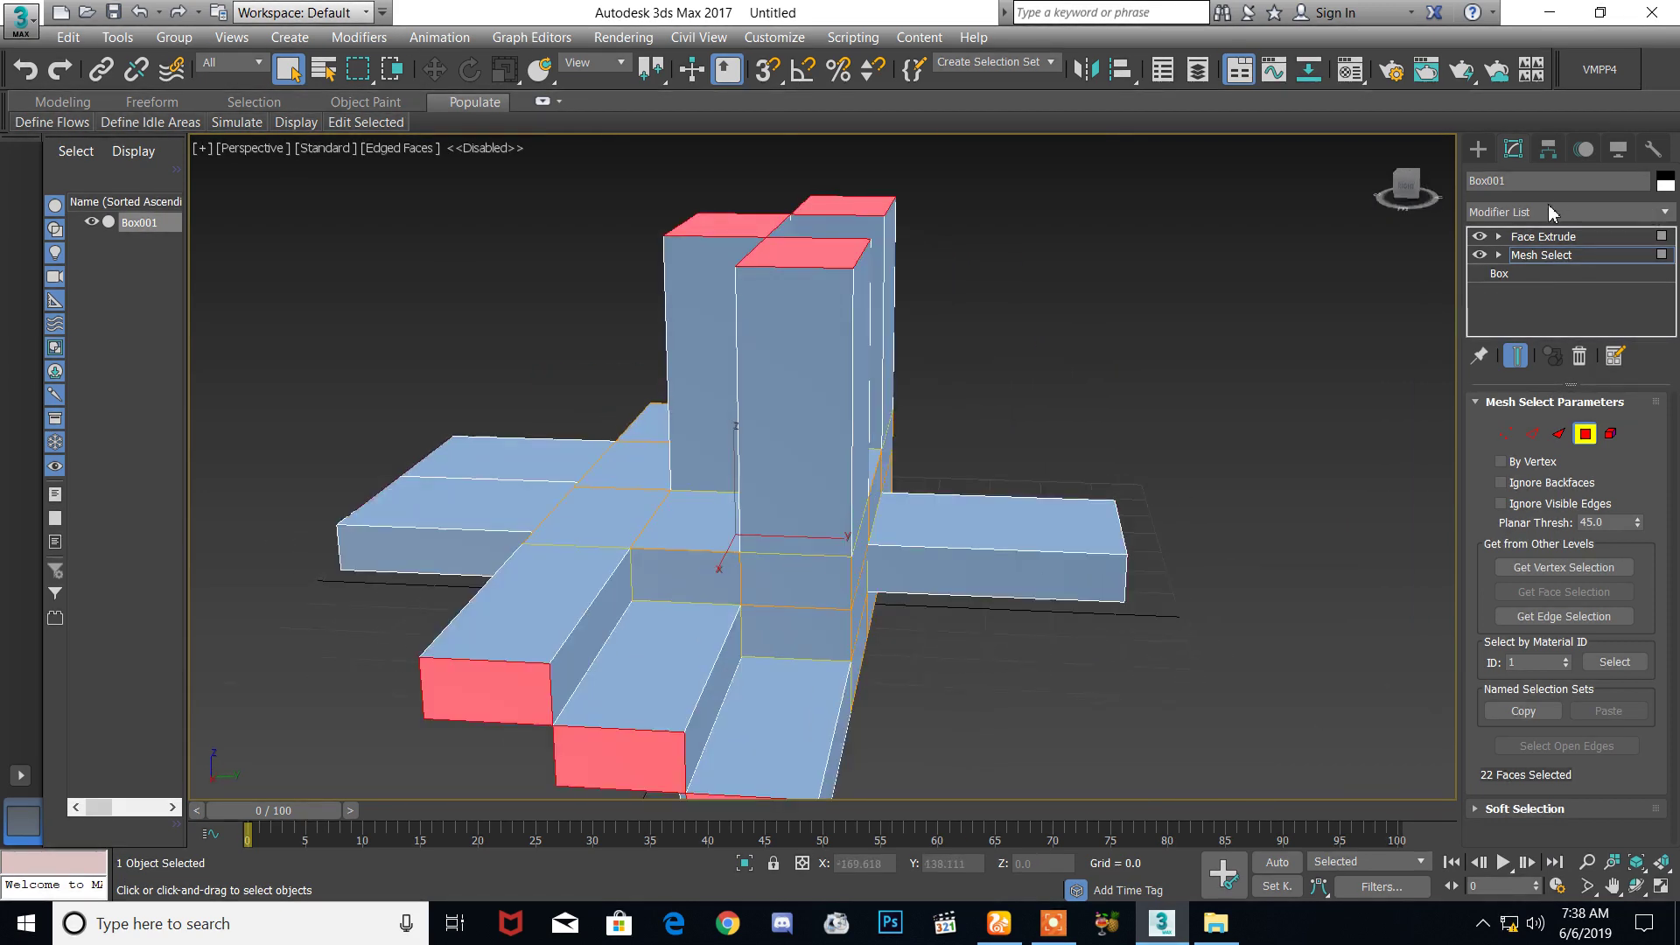
{"action": "left_click", "coordinate": [1546, 210]}
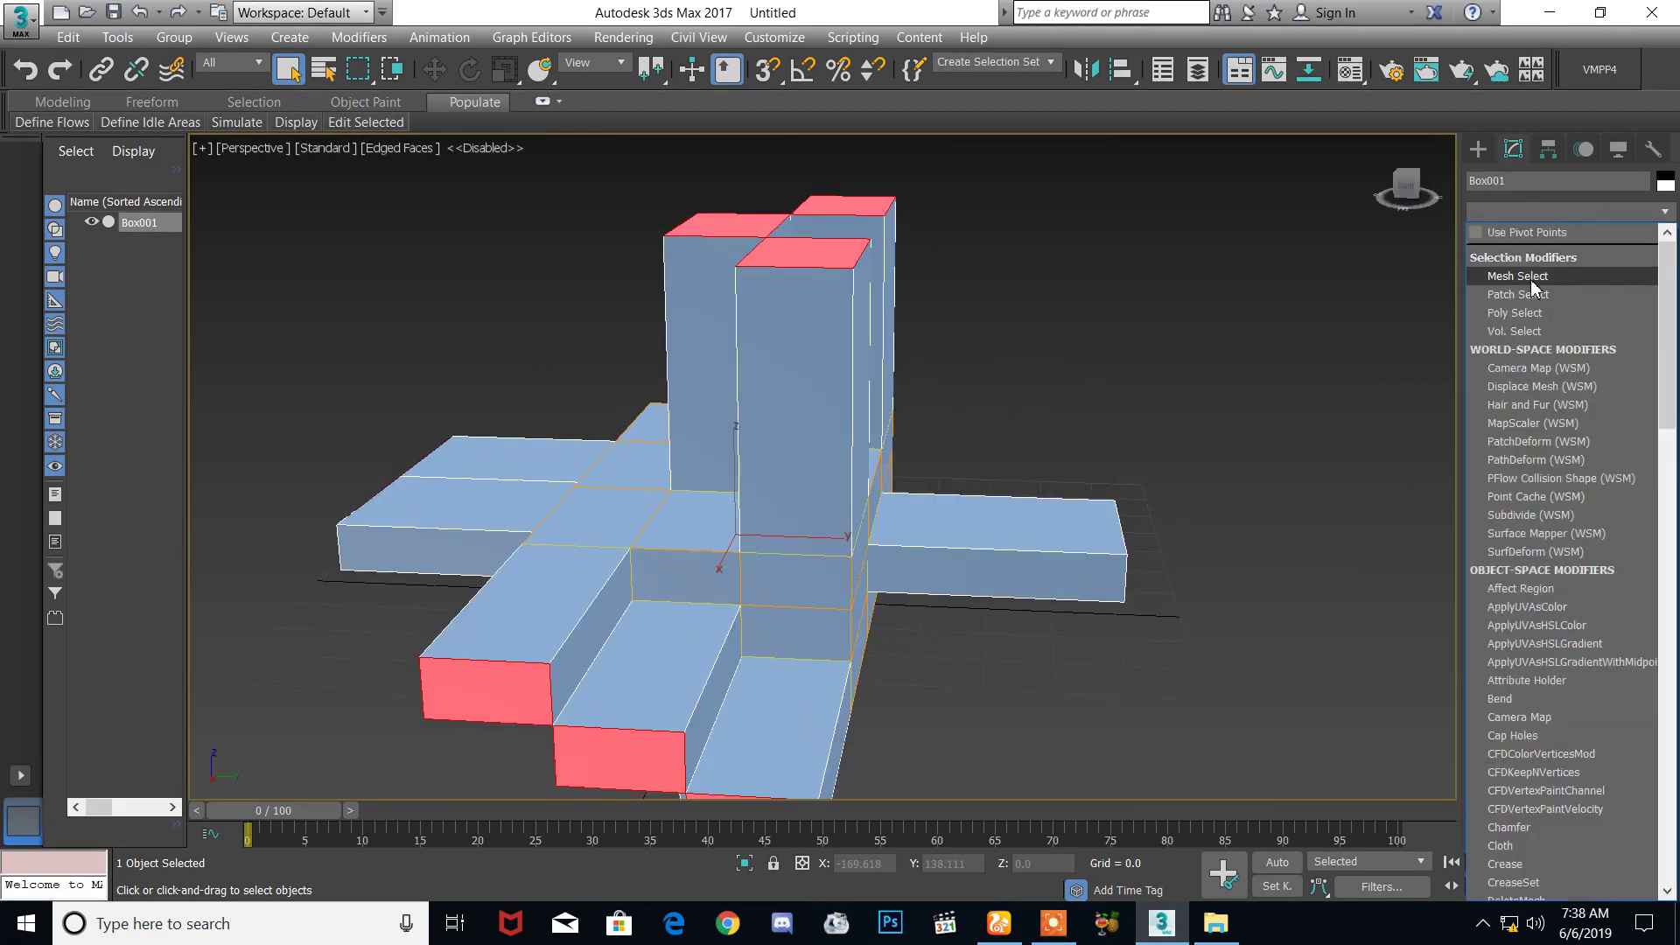
{"action": "middle_click_drag", "start_coordinate": [1011, 395], "coordinate": [952, 426], "text": "alt"}
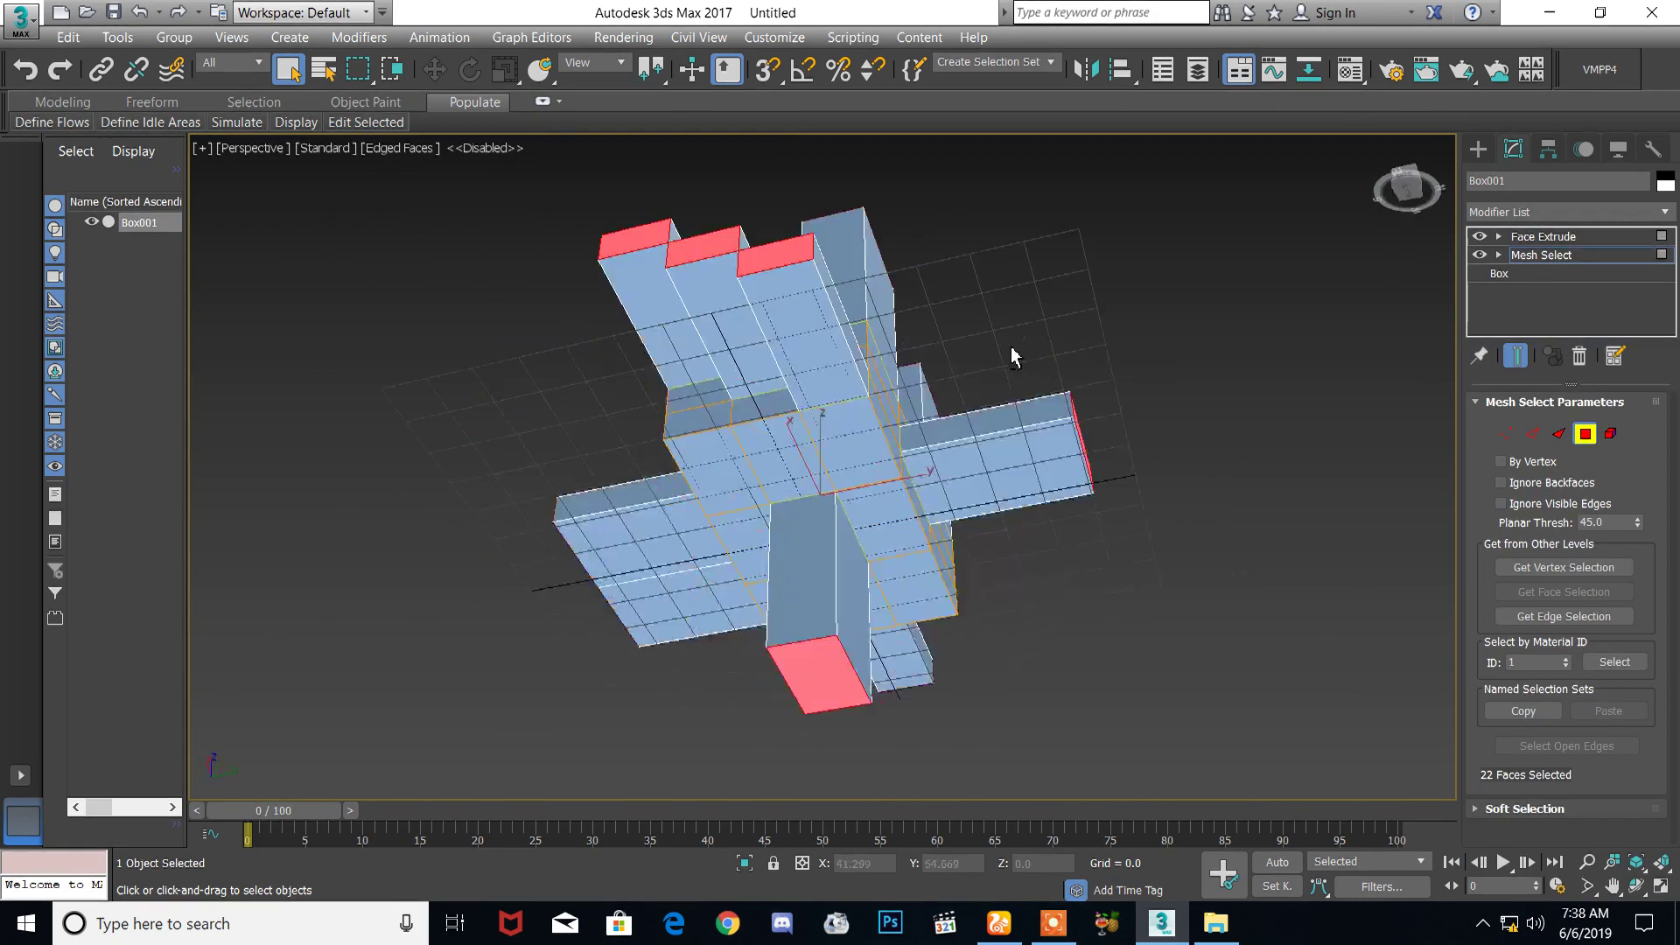